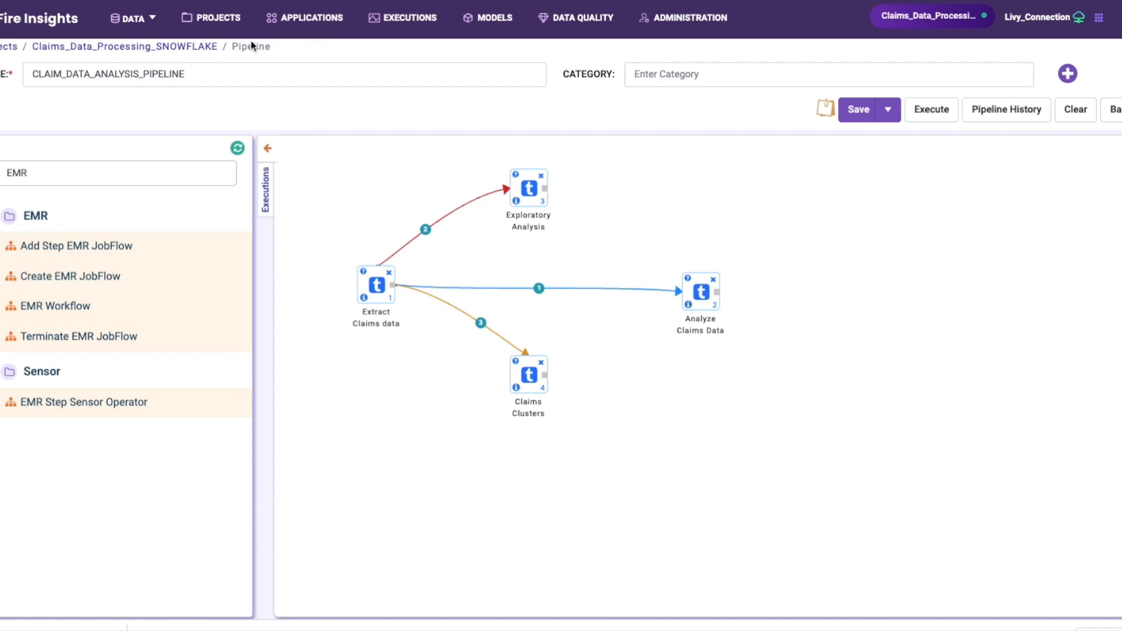
Step: Open Claims_Data_Migration_Workflow from the workflow list of the Claims_Data_Processing_SNOWFLAKE project
left_click(190, 45)
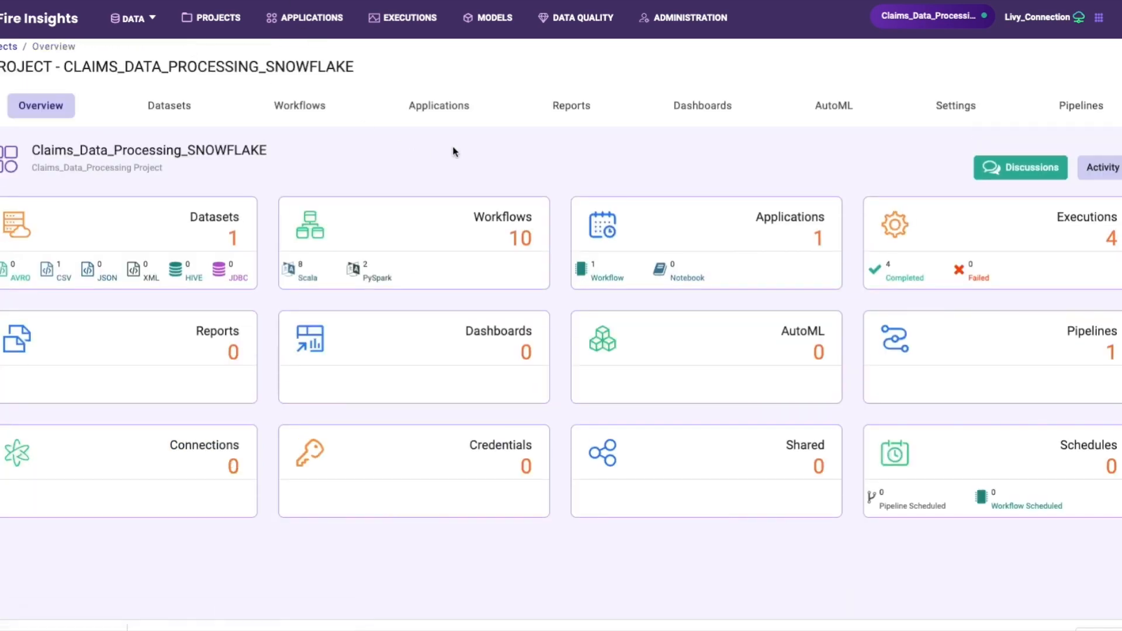
left_click(497, 223)
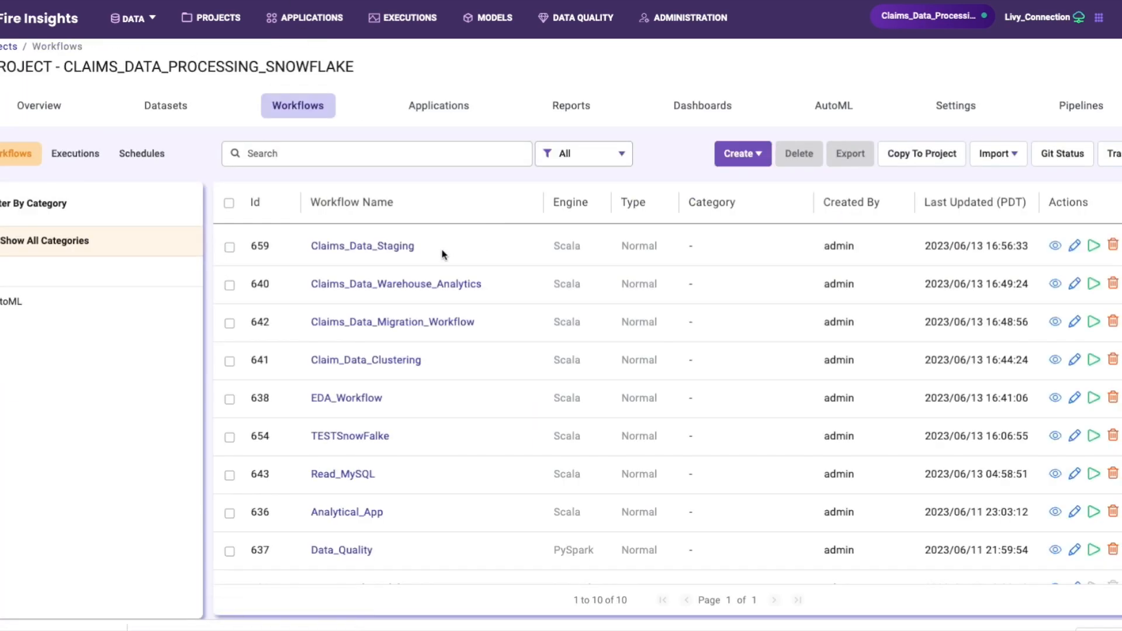
scroll(447, 297, "down", 1)
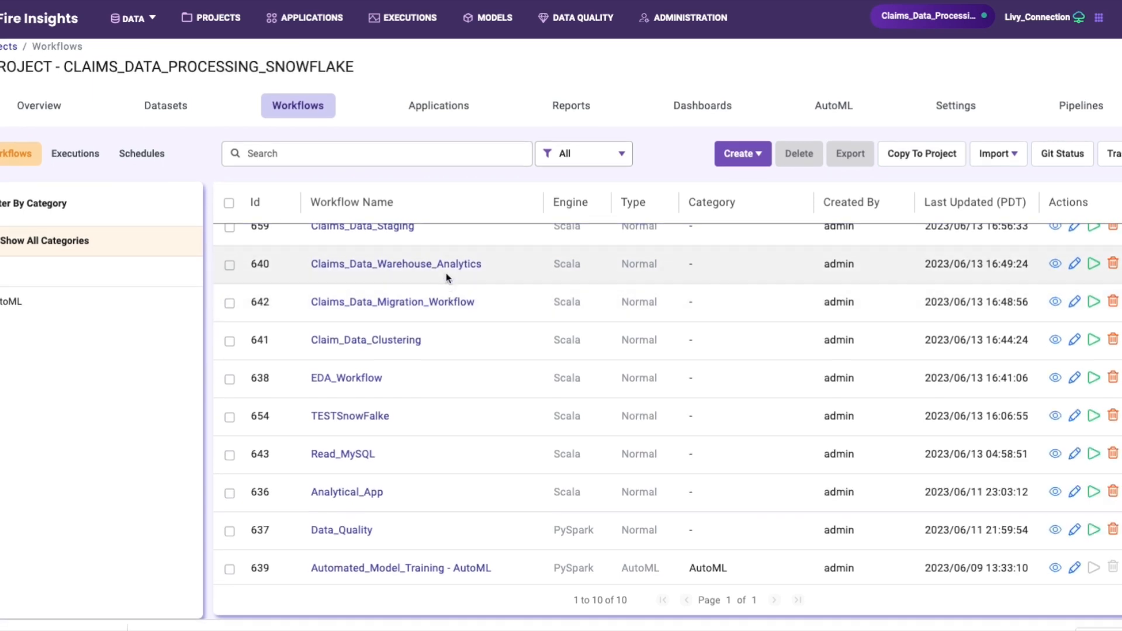
left_click(441, 302)
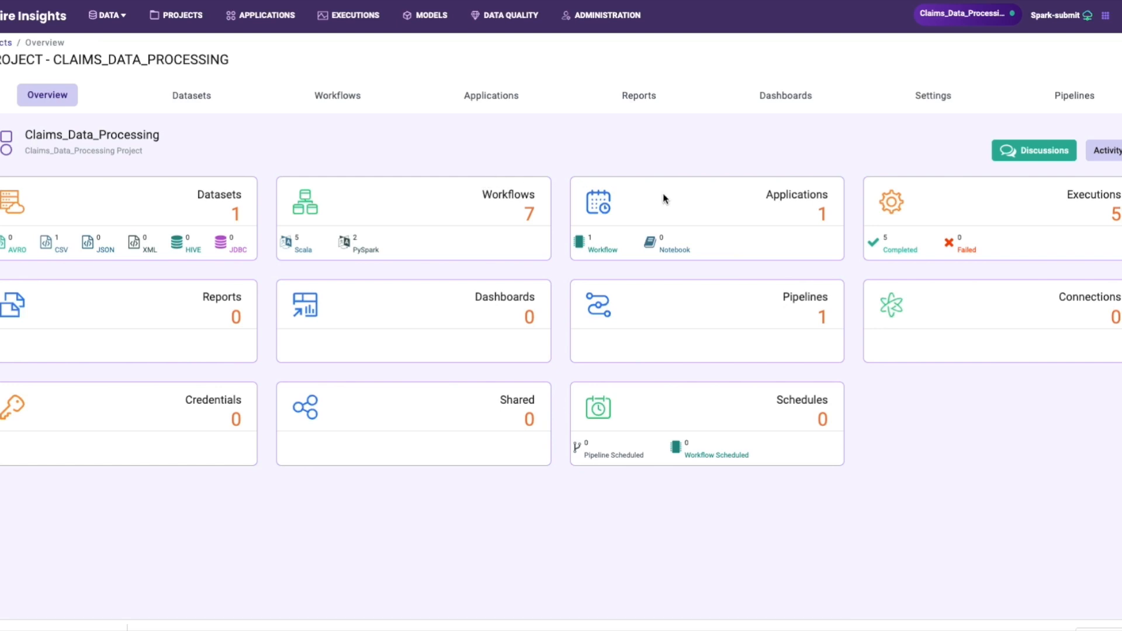
Step: Open Claims_Data_Migration_Workflow in the Claims_Data_Processing project and inspect the Read Claims from HDFS node's settings and HDFS files
left_click(520, 197)
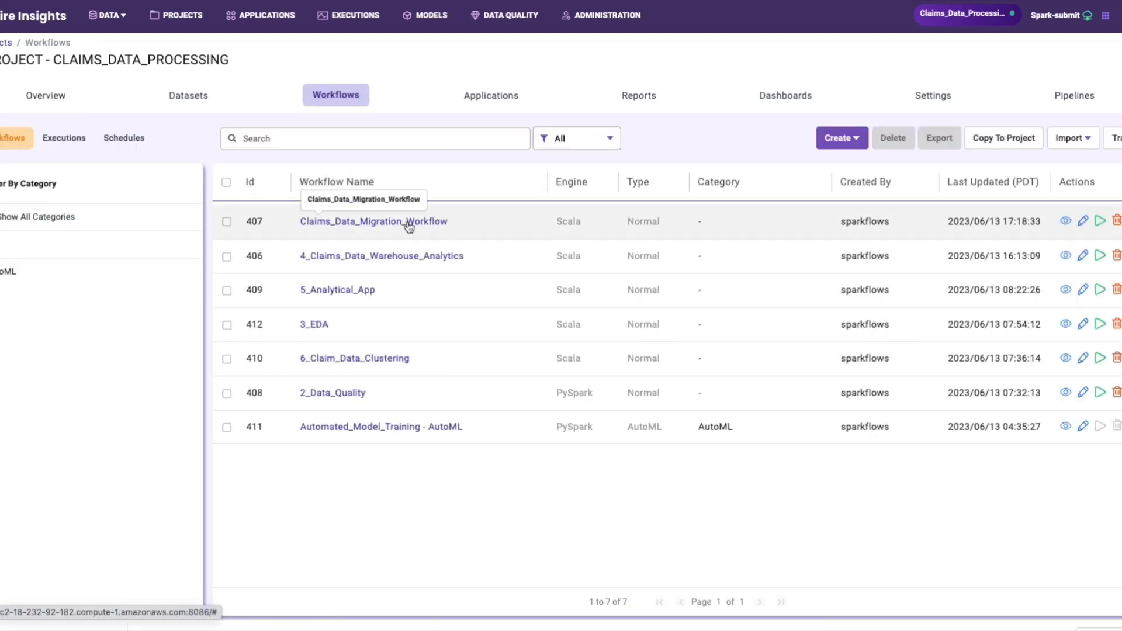
left_click(409, 227)
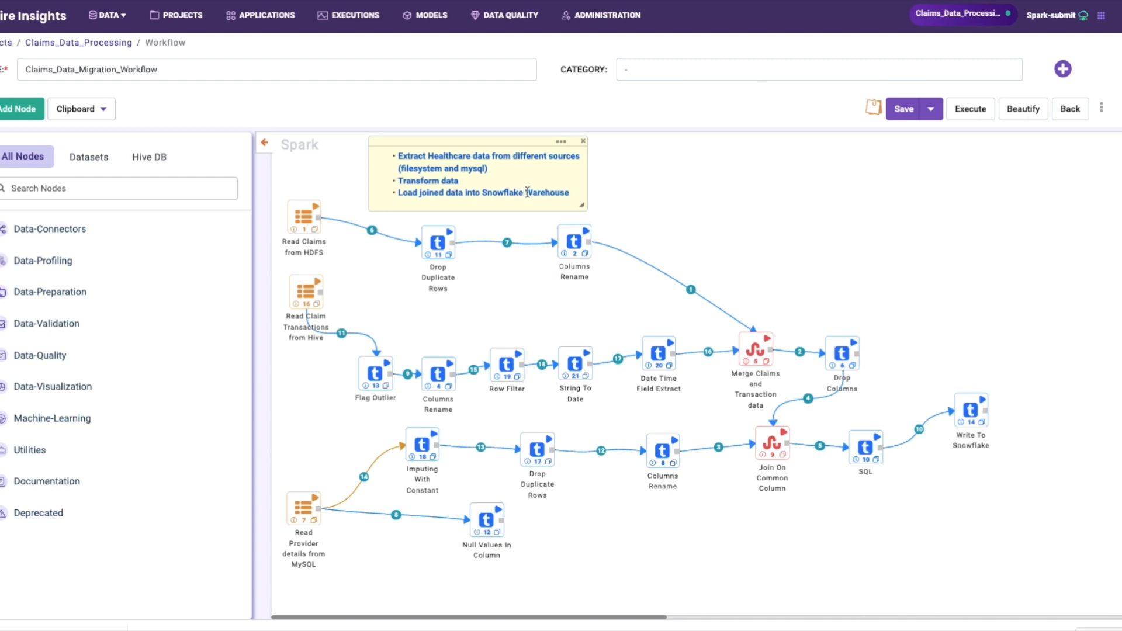
double_click(303, 219)
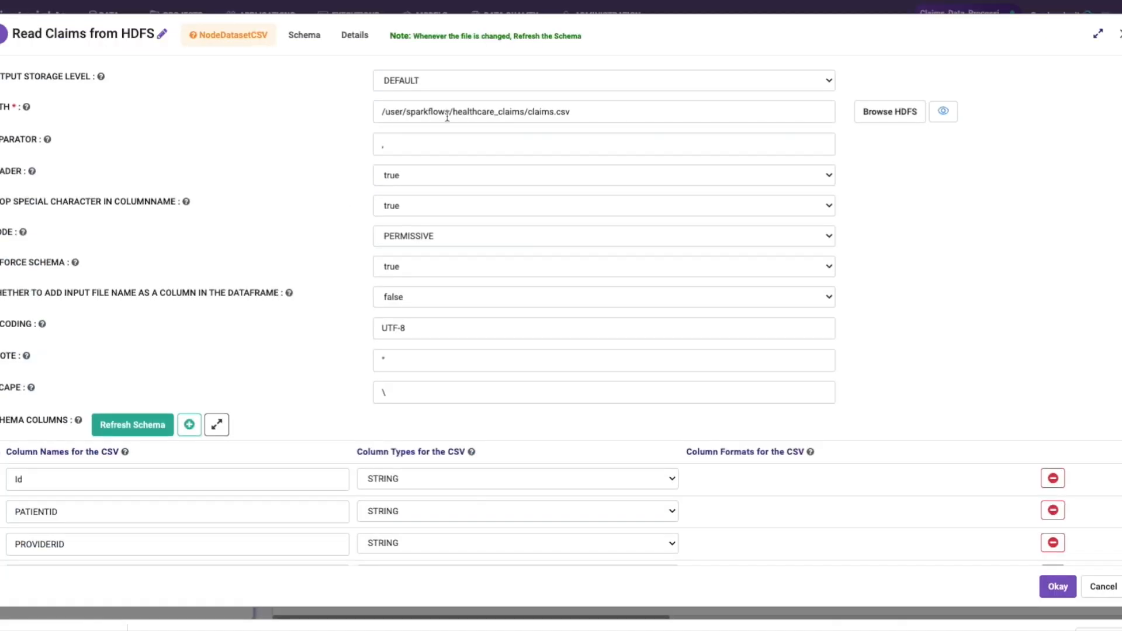
left_click(886, 117)
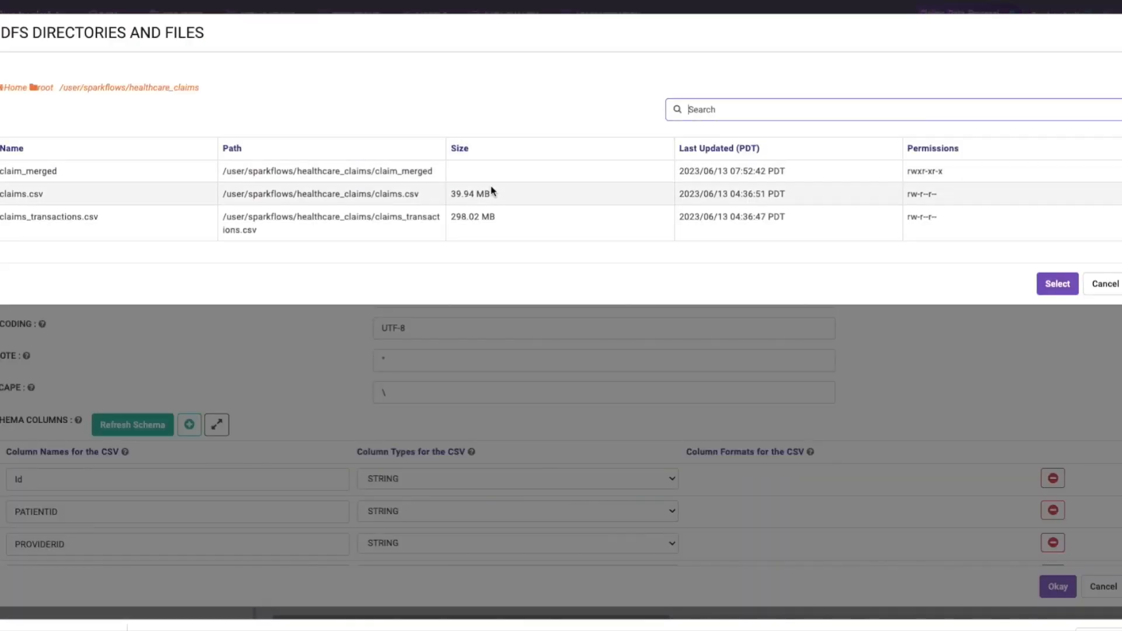
left_click(1103, 287)
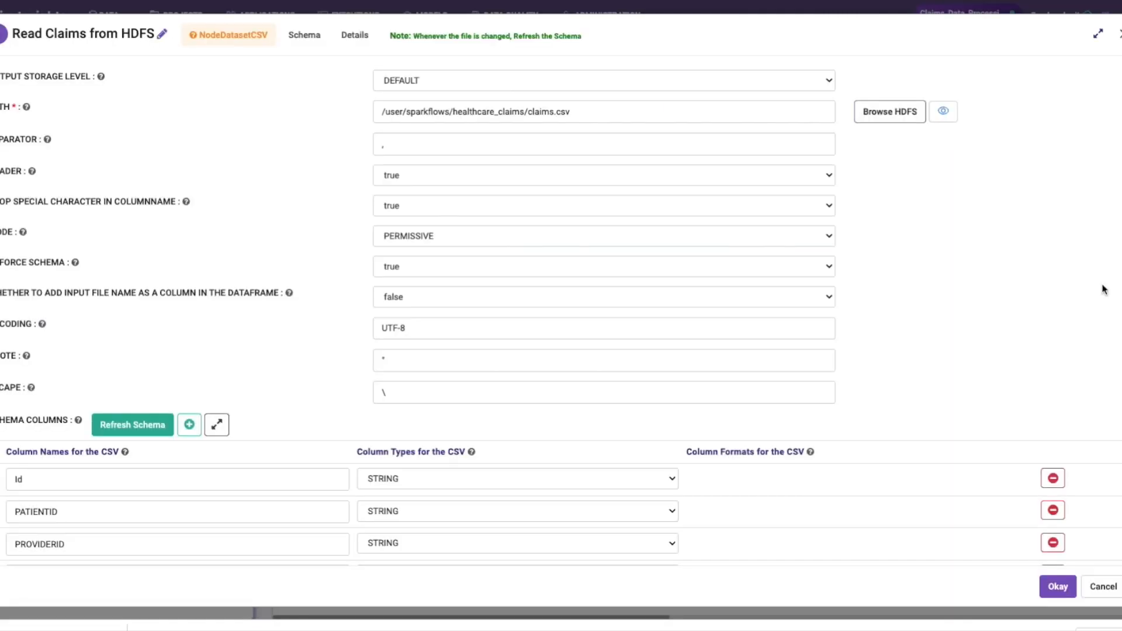
left_click(1099, 587)
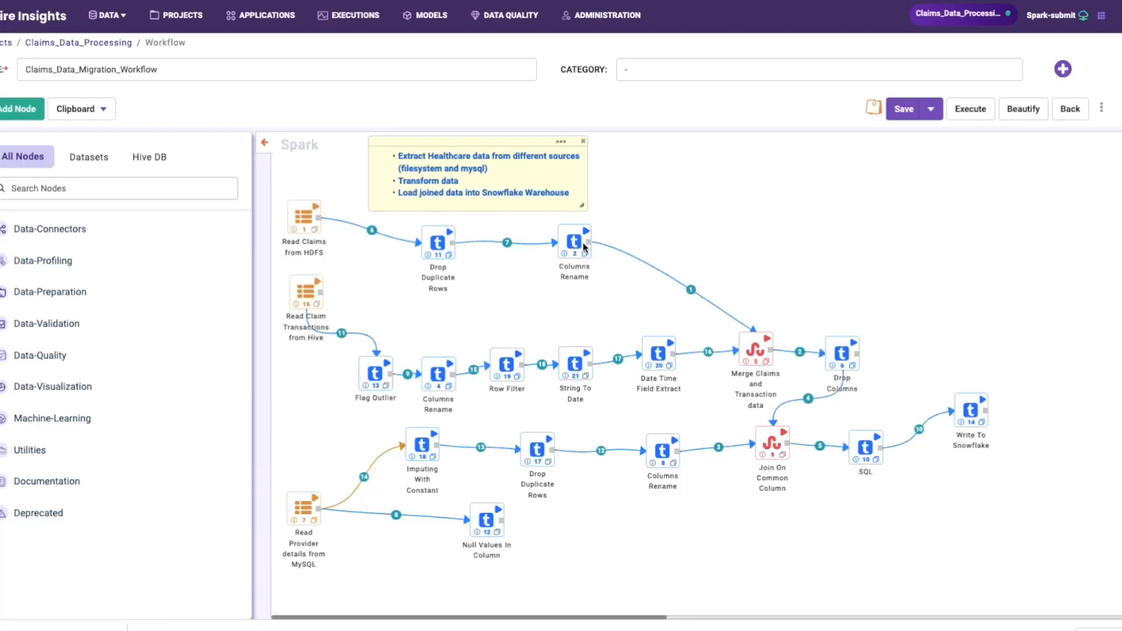
Step: Inspect the Read Claim Transactions from Hive node's settings and browse the available Hive tables without changing anything
double_click(309, 298)
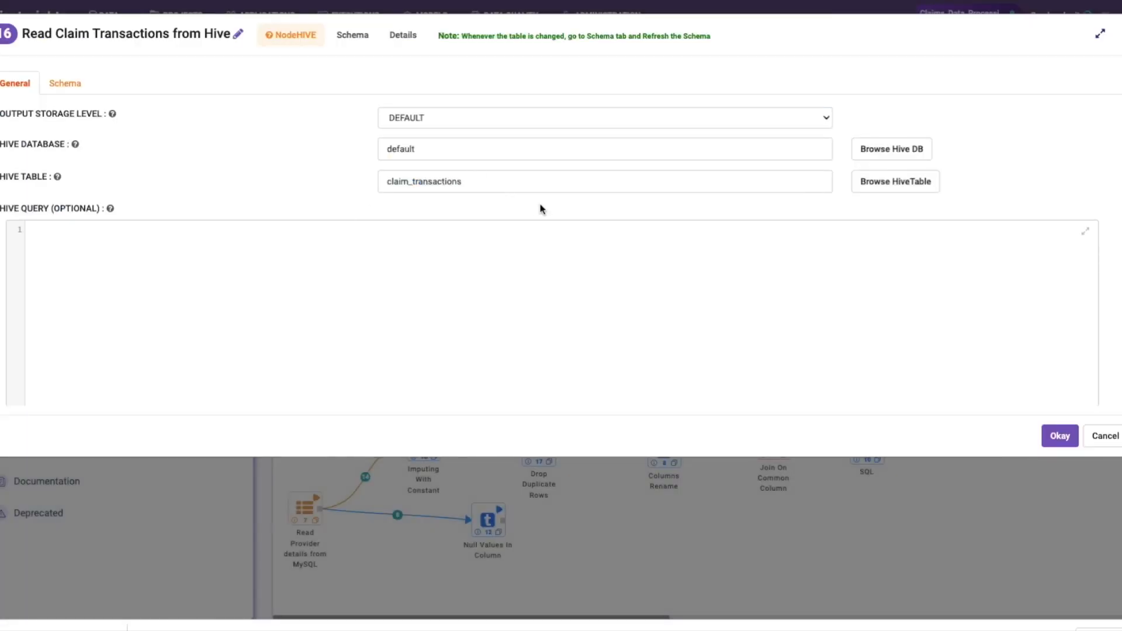
left_click(906, 185)
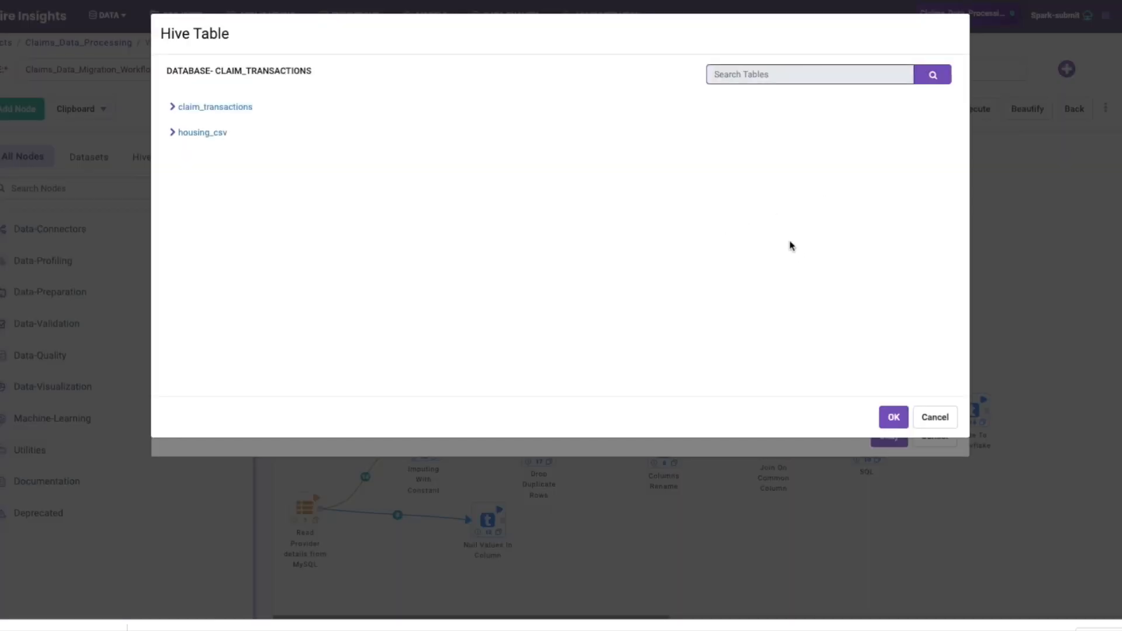
left_click(938, 419)
left_click(1101, 437)
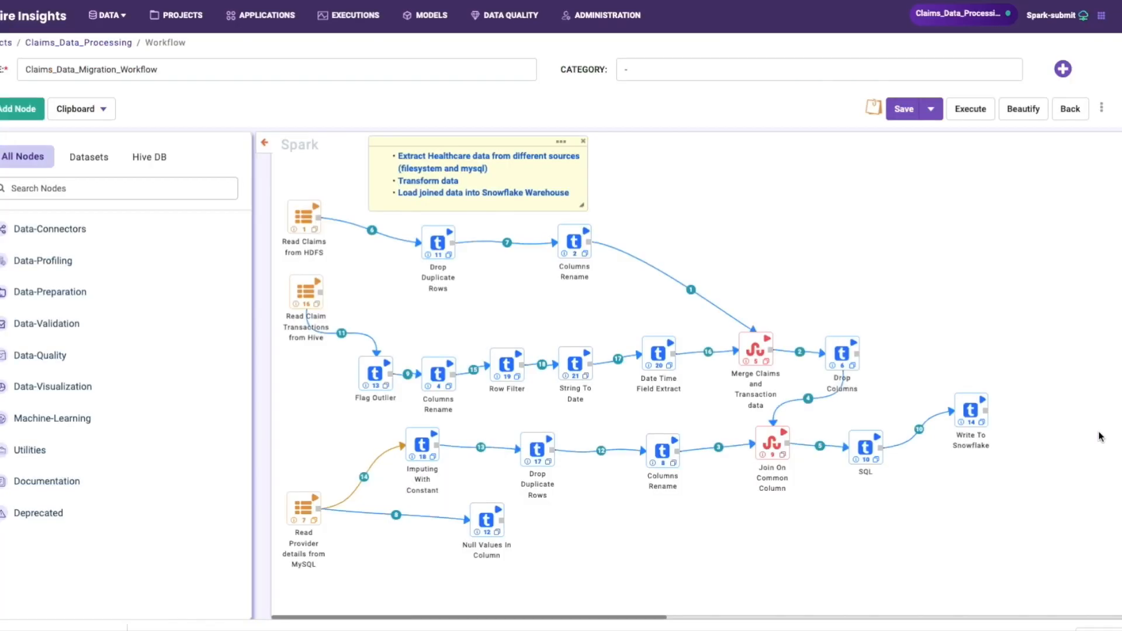
Step: Review the connection and DB table configured in the Read Provider details from MySQL node
double_click(306, 509)
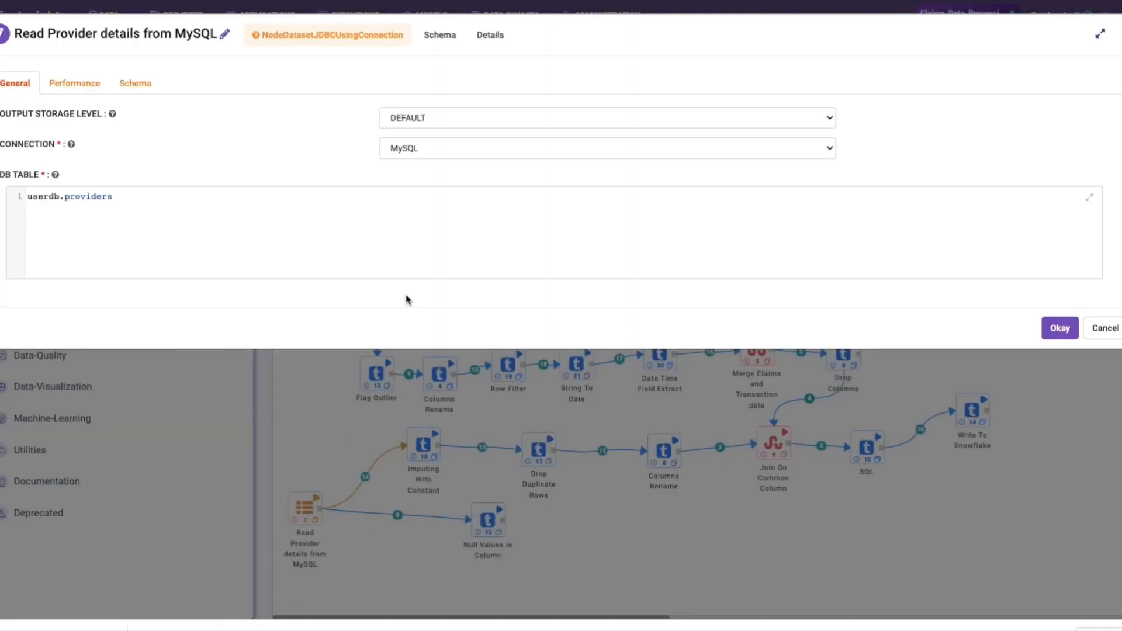
left_click(8, 201)
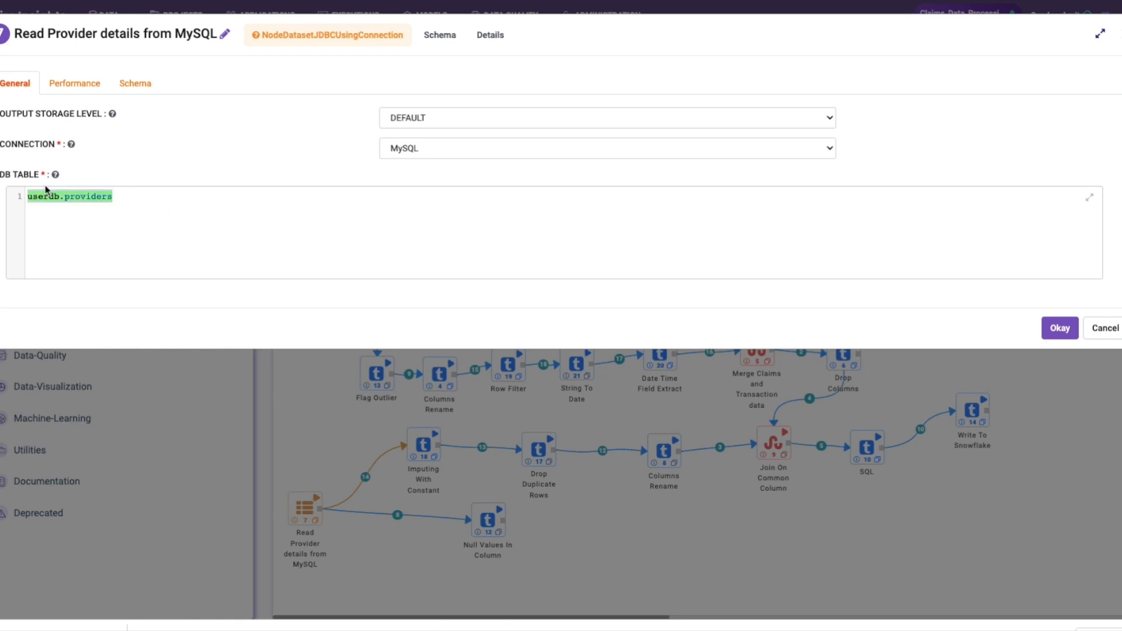
left_click(1093, 331)
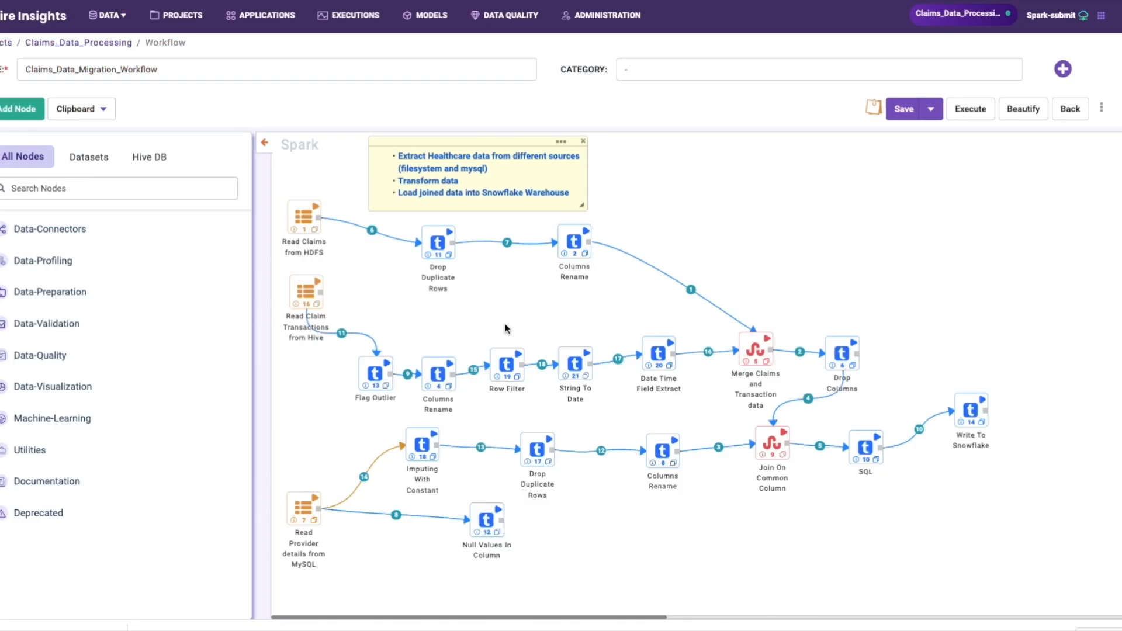
Step: Review the Drop Duplicate Rows columns and the Columns Rename mappings in the HDFS claims branch
double_click(441, 244)
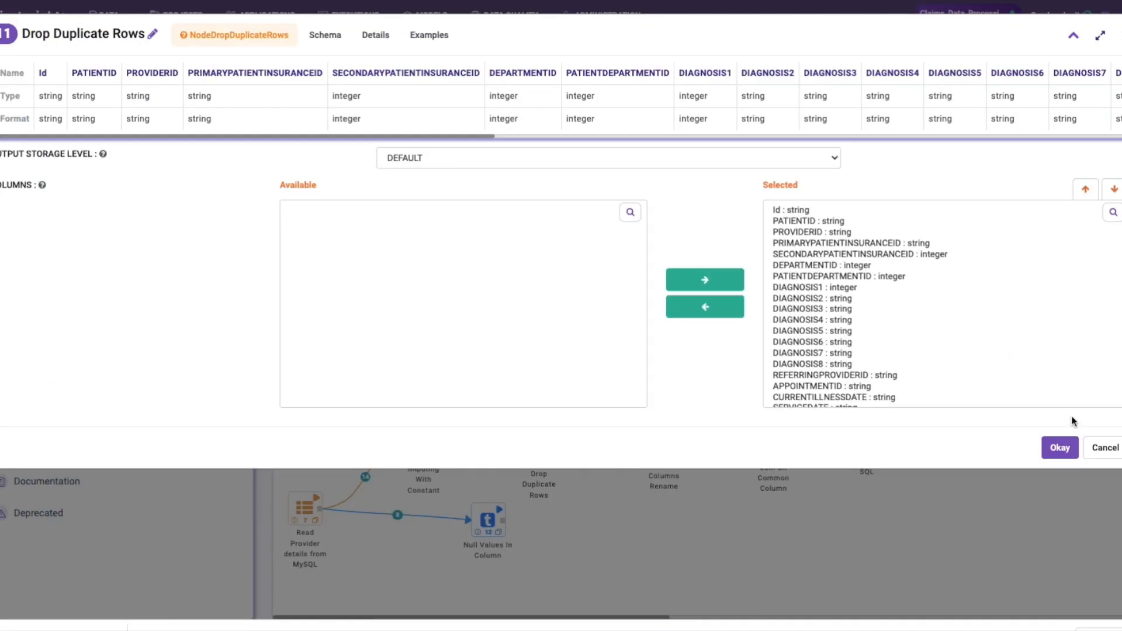
left_click(1110, 449)
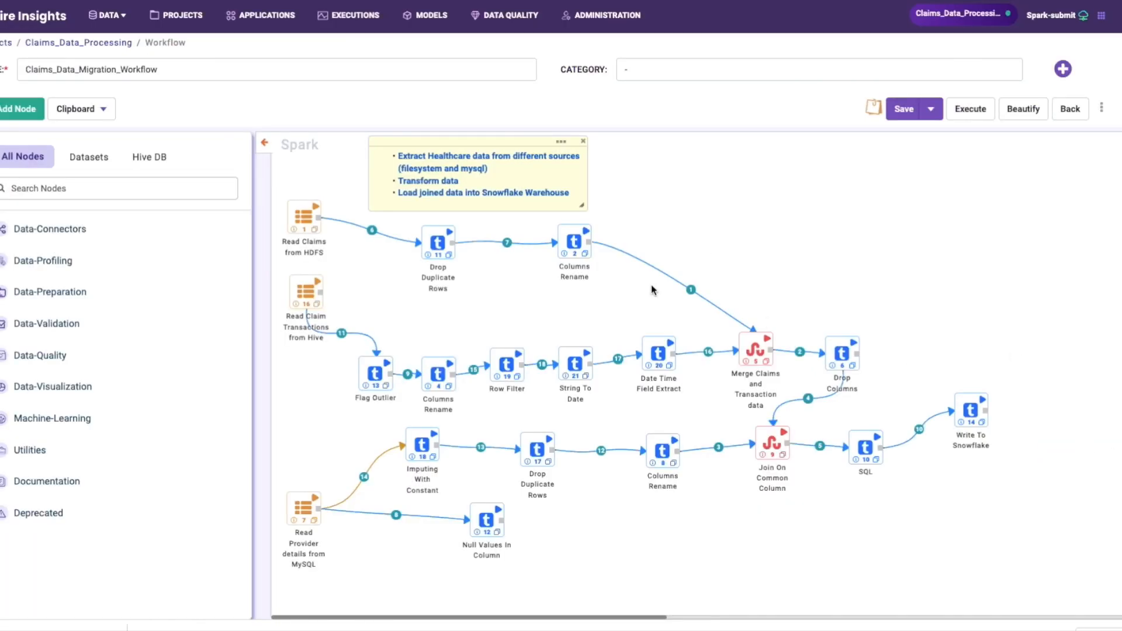
double_click(579, 247)
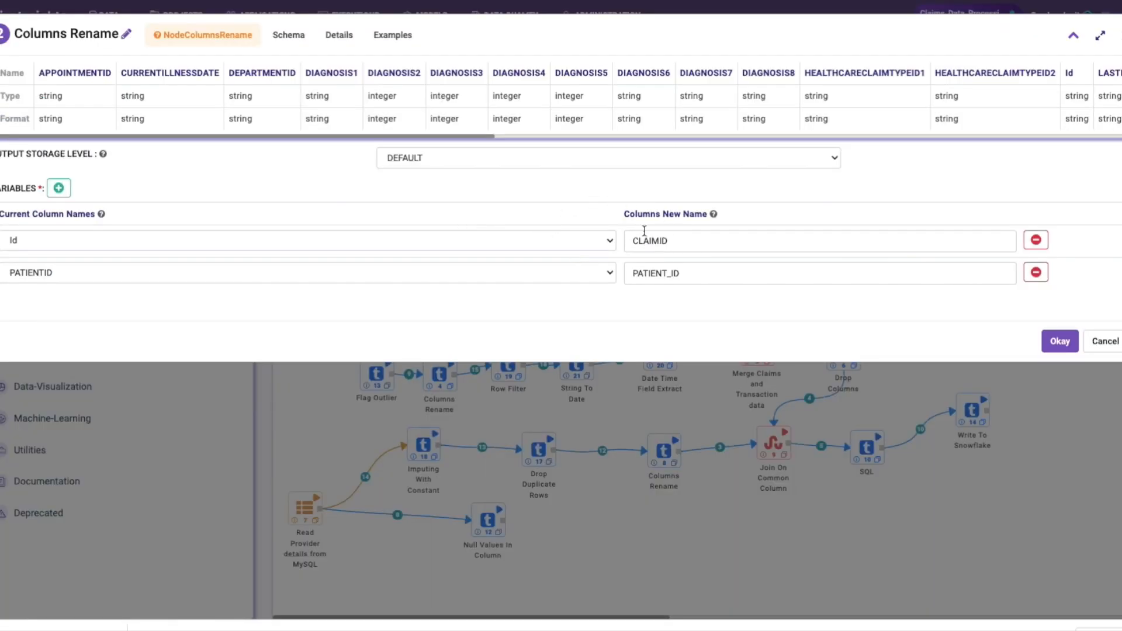
left_click(1104, 341)
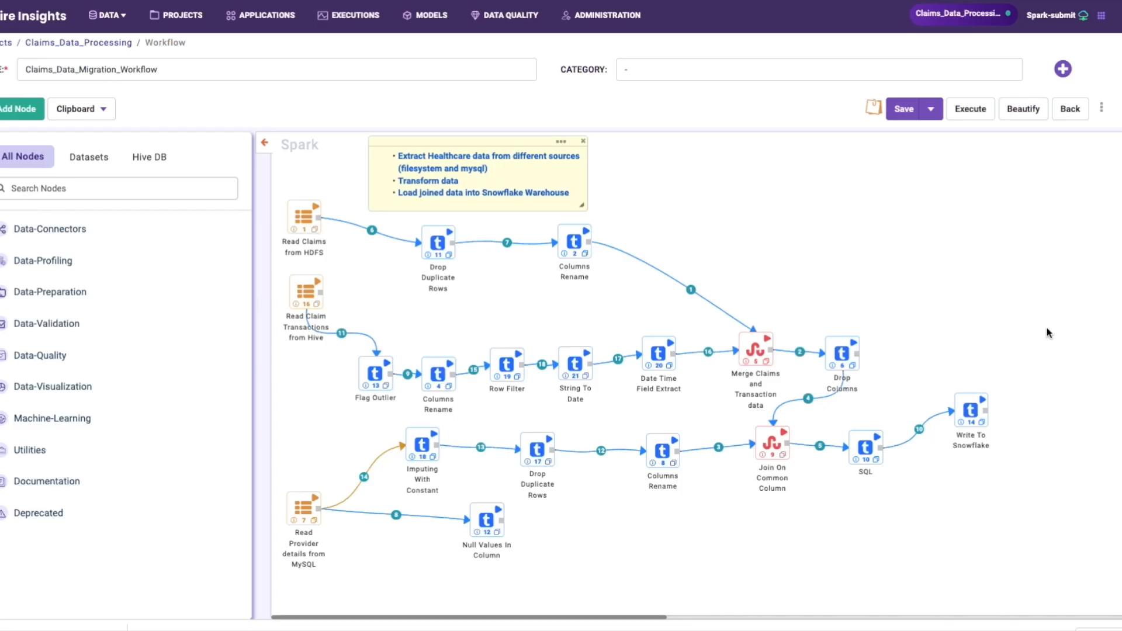
Step: Set the Flag Outlier node's input column to adjustments : double and apply the setting
double_click(377, 378)
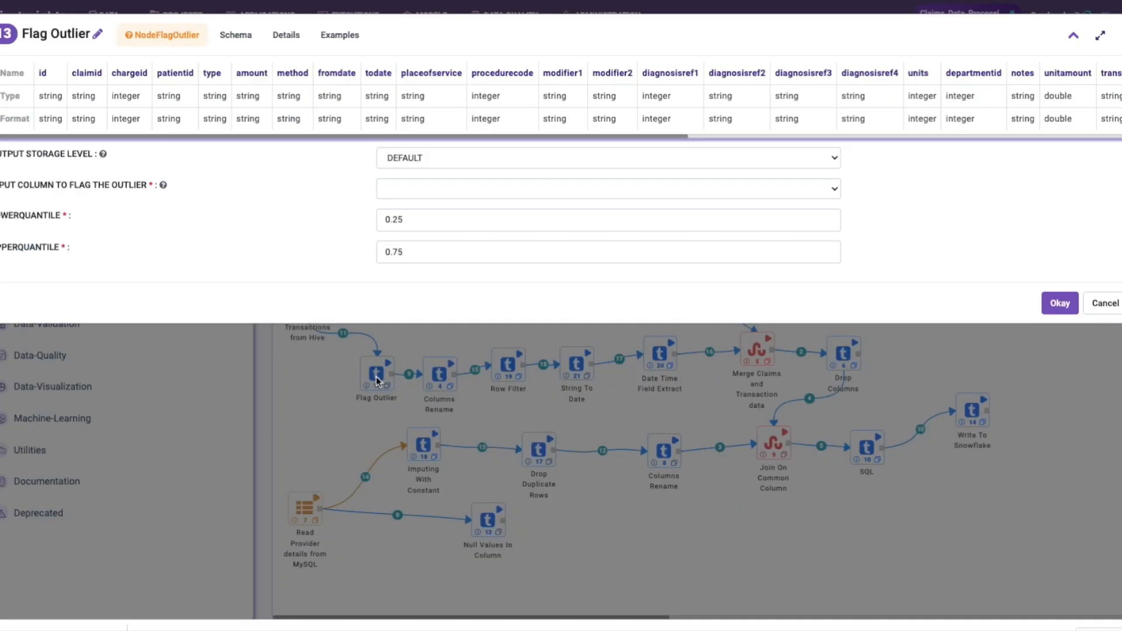
left_click(521, 197)
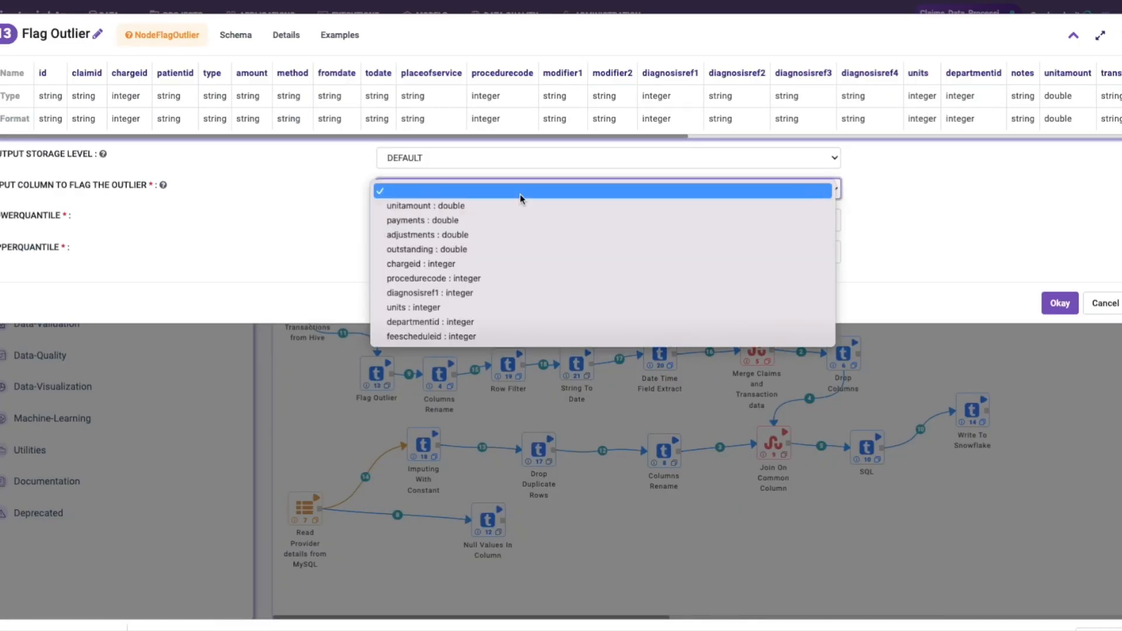
left_click(510, 232)
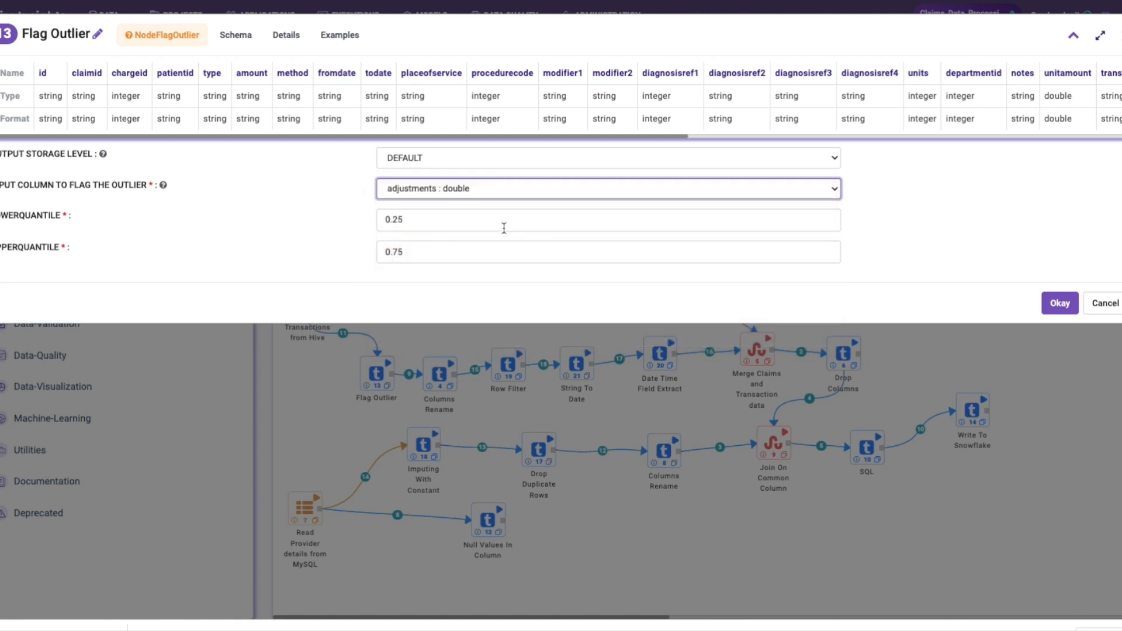
left_click(1053, 300)
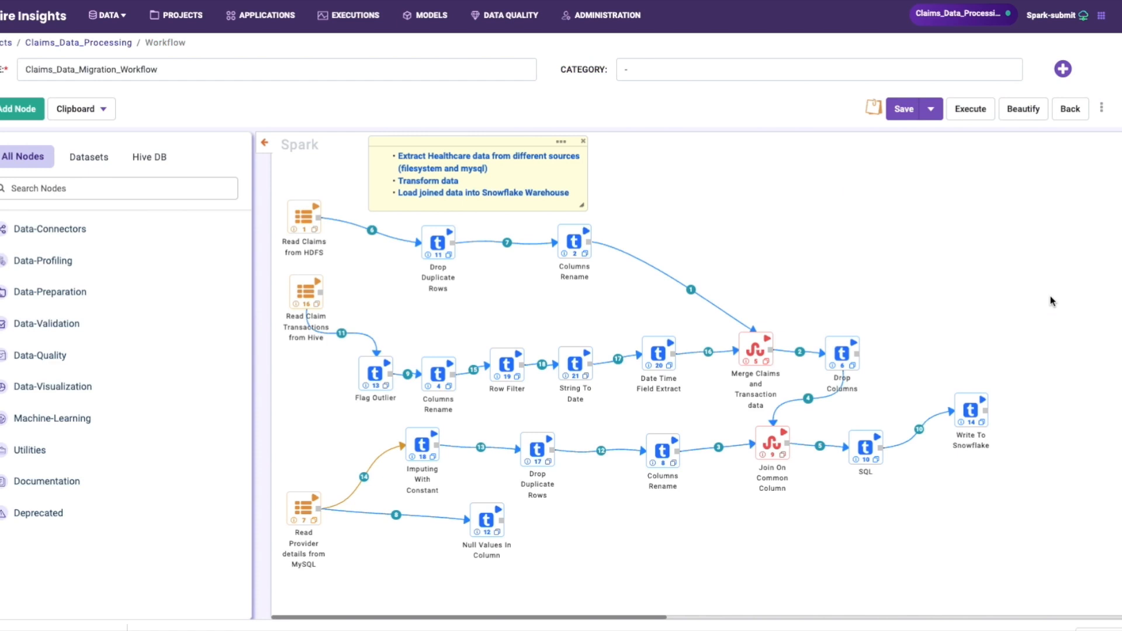
Step: Examine the conditional expression of the Row Filter node in the Hive transactions branch
double_click(511, 377)
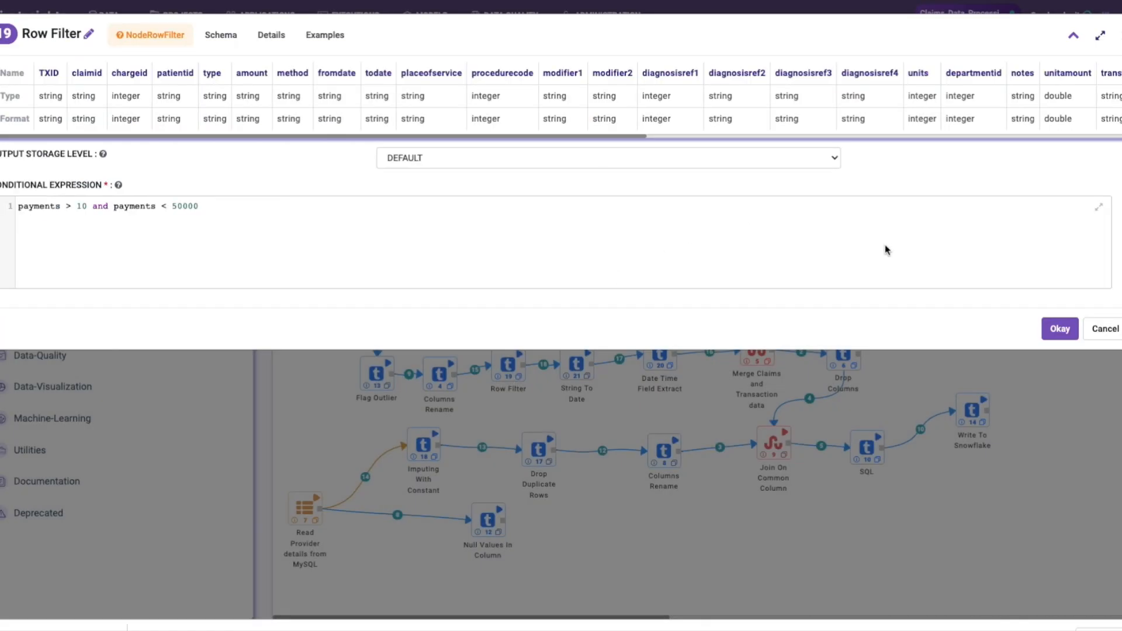
left_click(1100, 331)
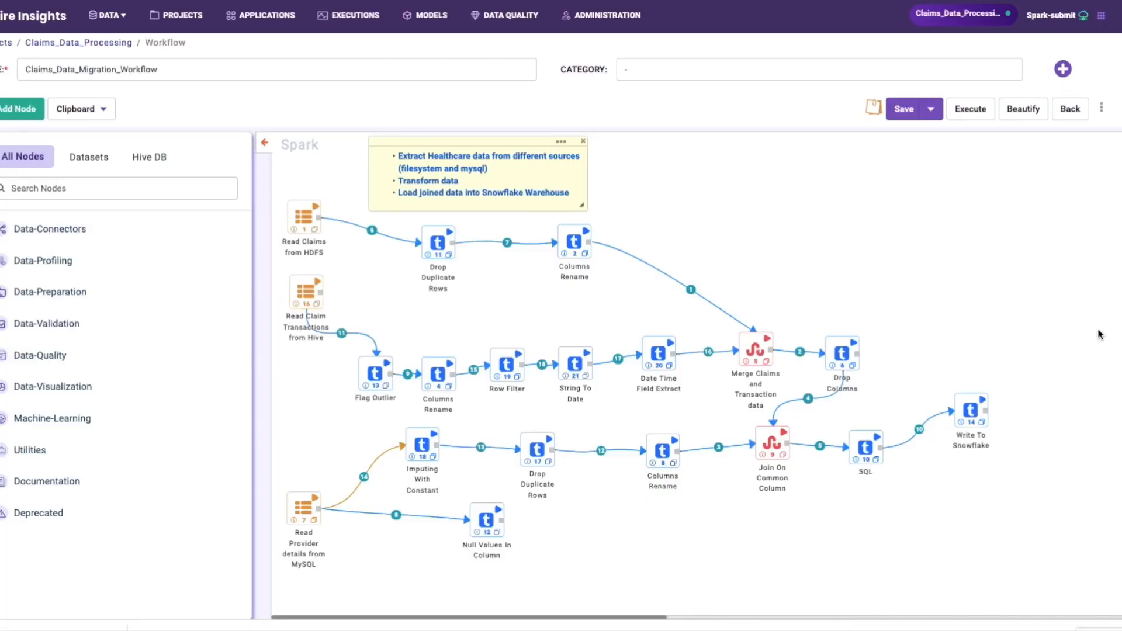
double_click(511, 369)
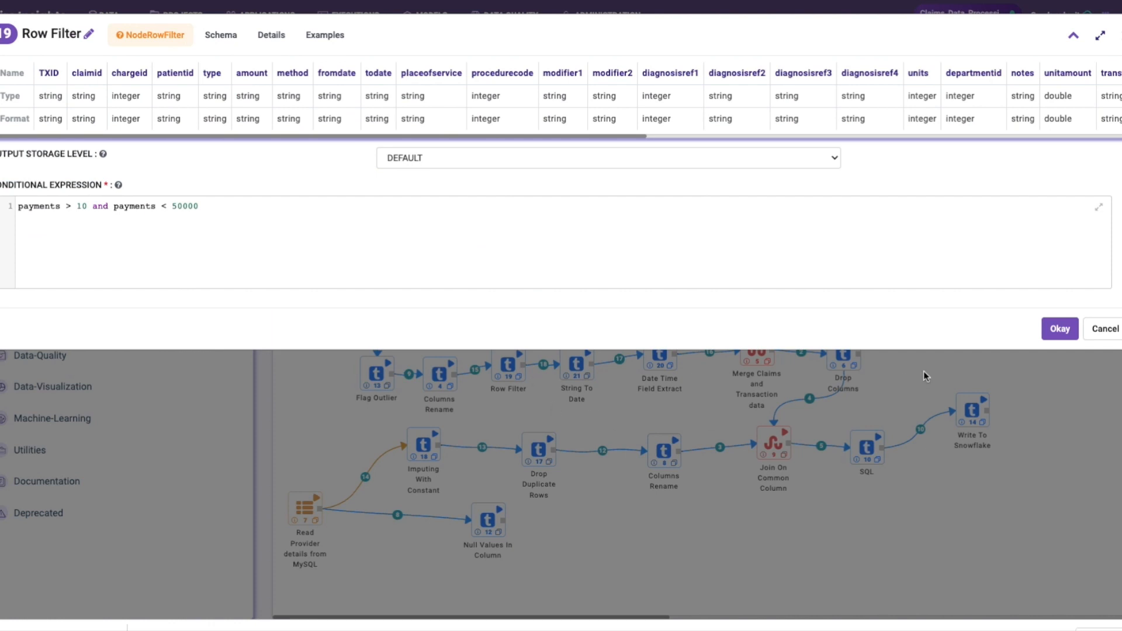
left_click(1114, 329)
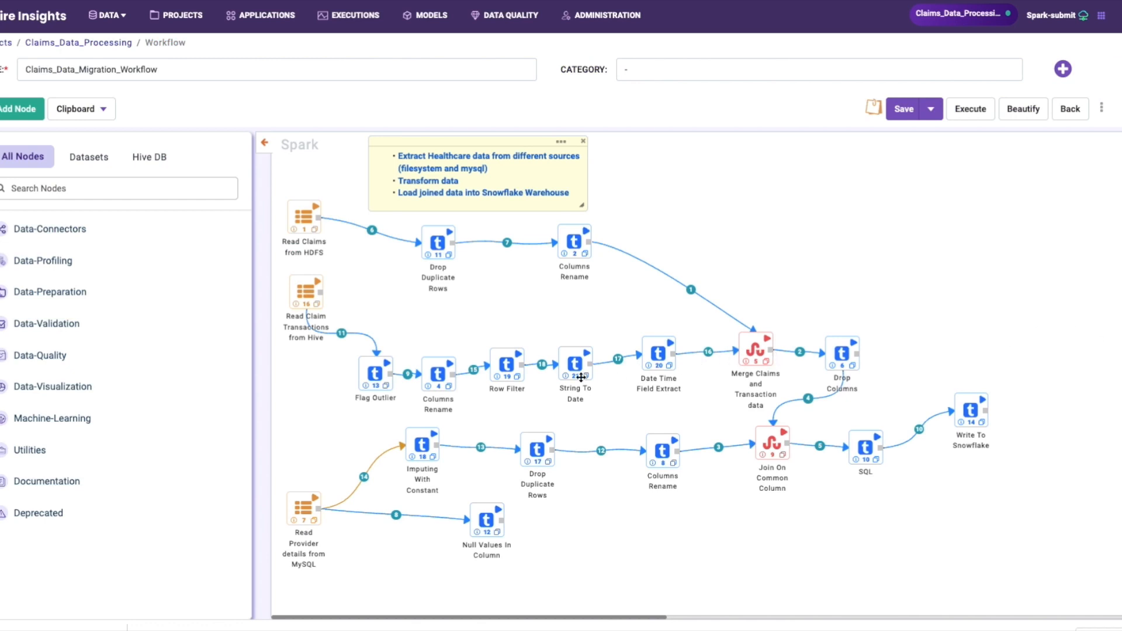
double_click(509, 366)
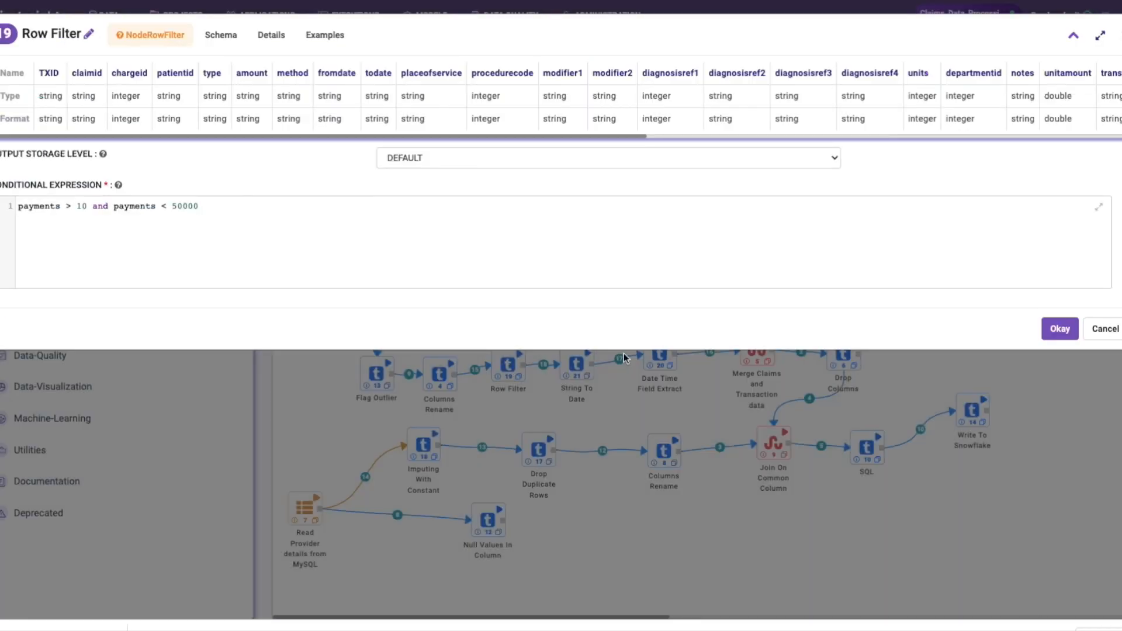
left_click(1106, 337)
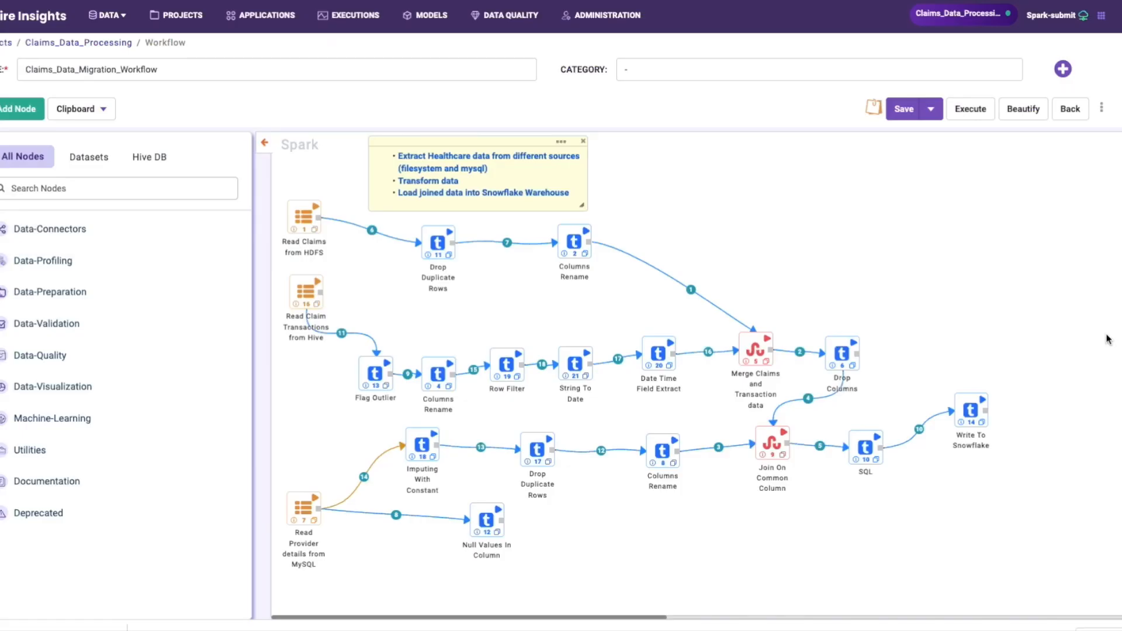
Step: Review the Date Time Field Extract options and the join column and join type of the Merge Claims and Transaction data node
double_click(656, 357)
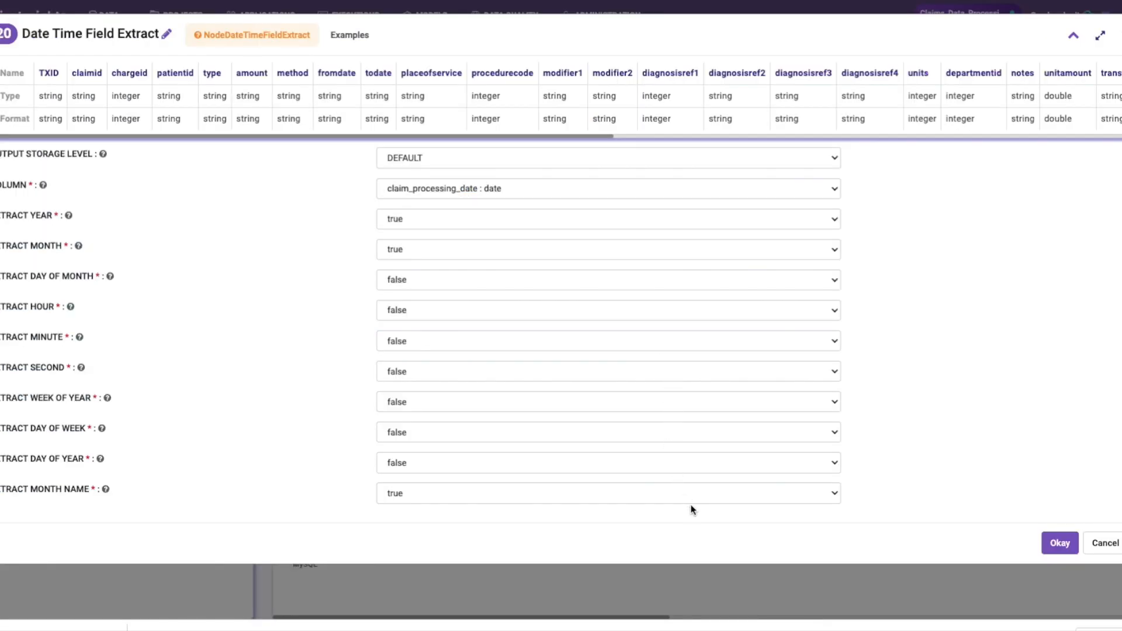
left_click(1108, 547)
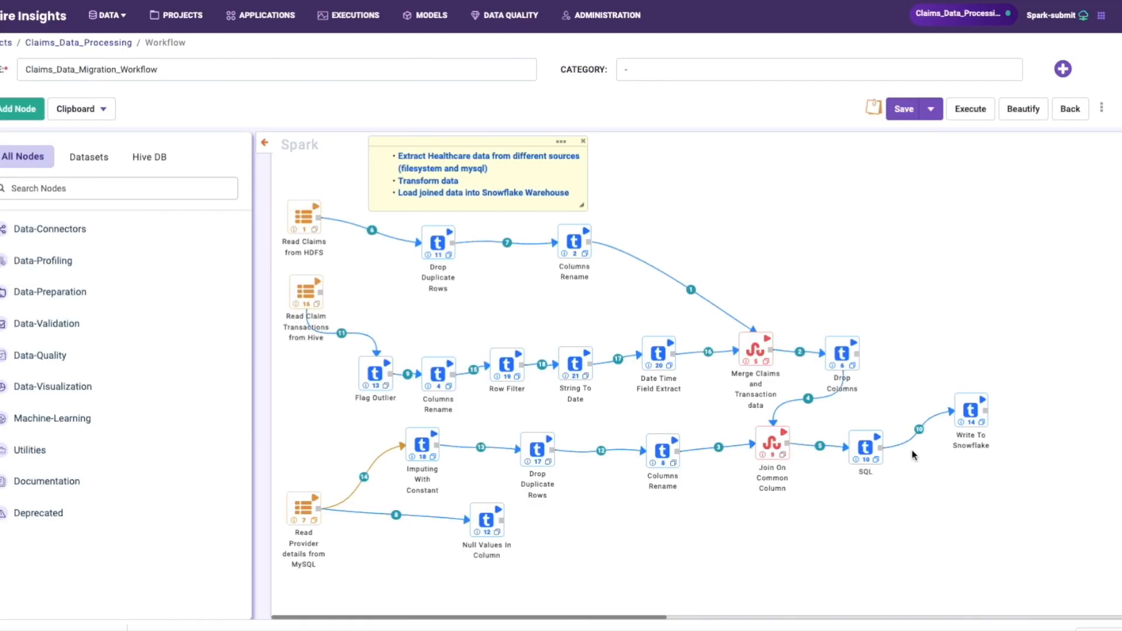
double_click(757, 357)
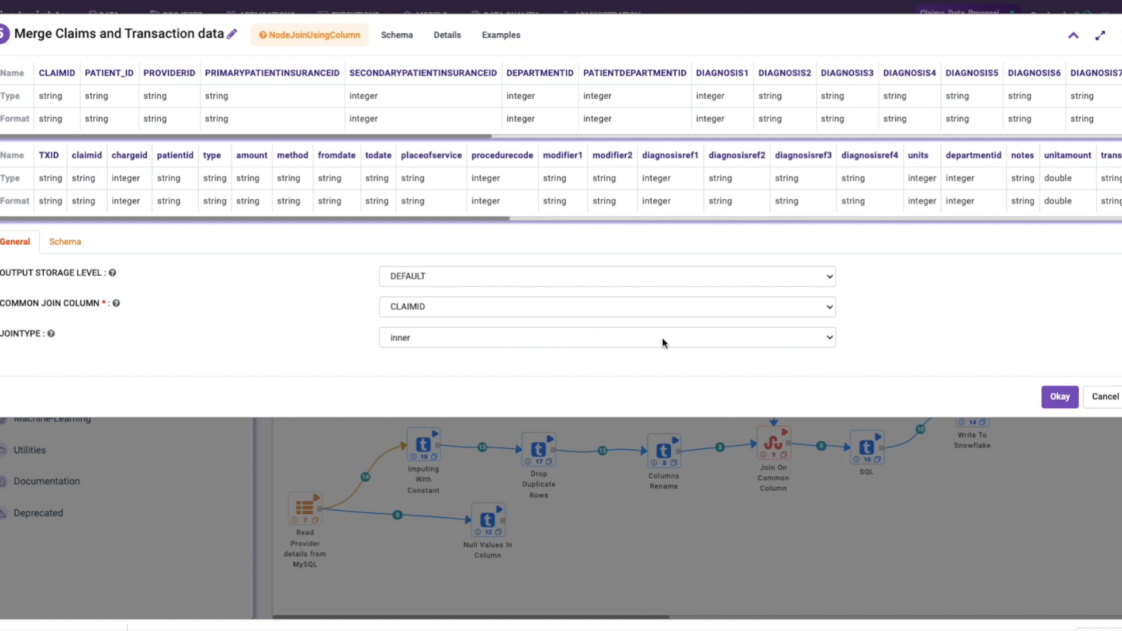
left_click(783, 339)
left_click(782, 337)
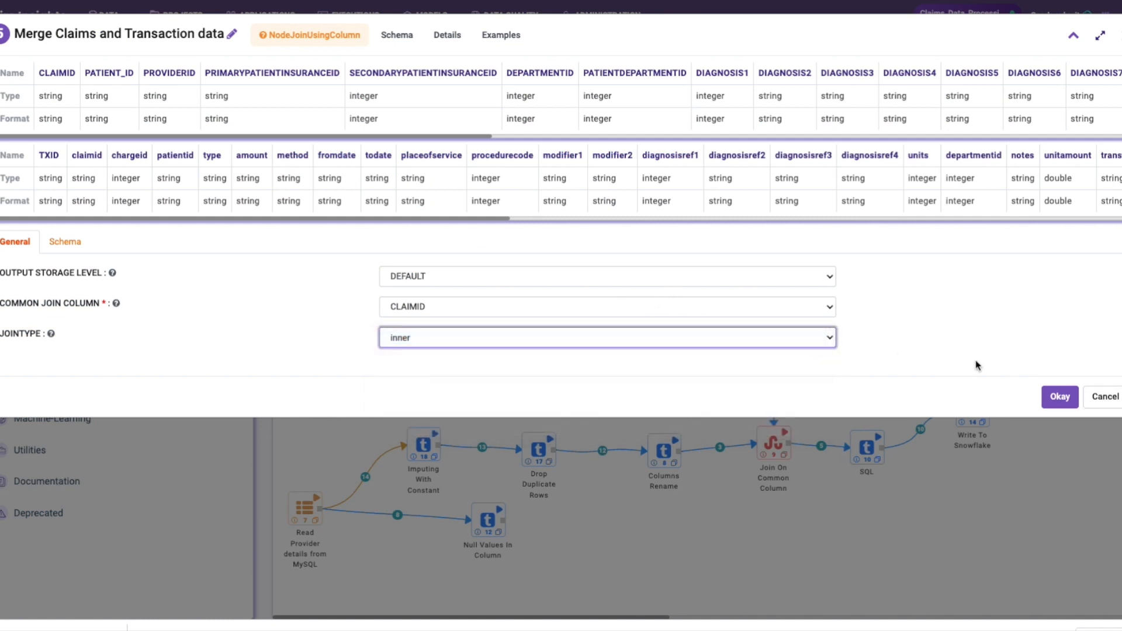
left_click(1092, 396)
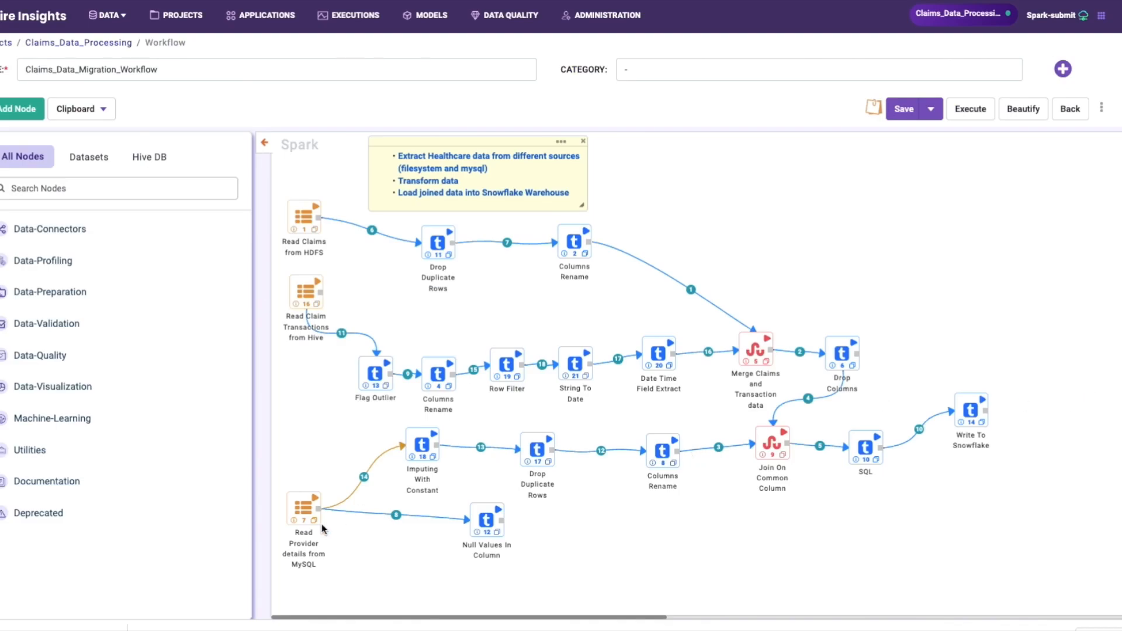
Step: Review the connection and table of the Read Provider details from MySQL node and the Imputing With Constant columns and constants
double_click(303, 512)
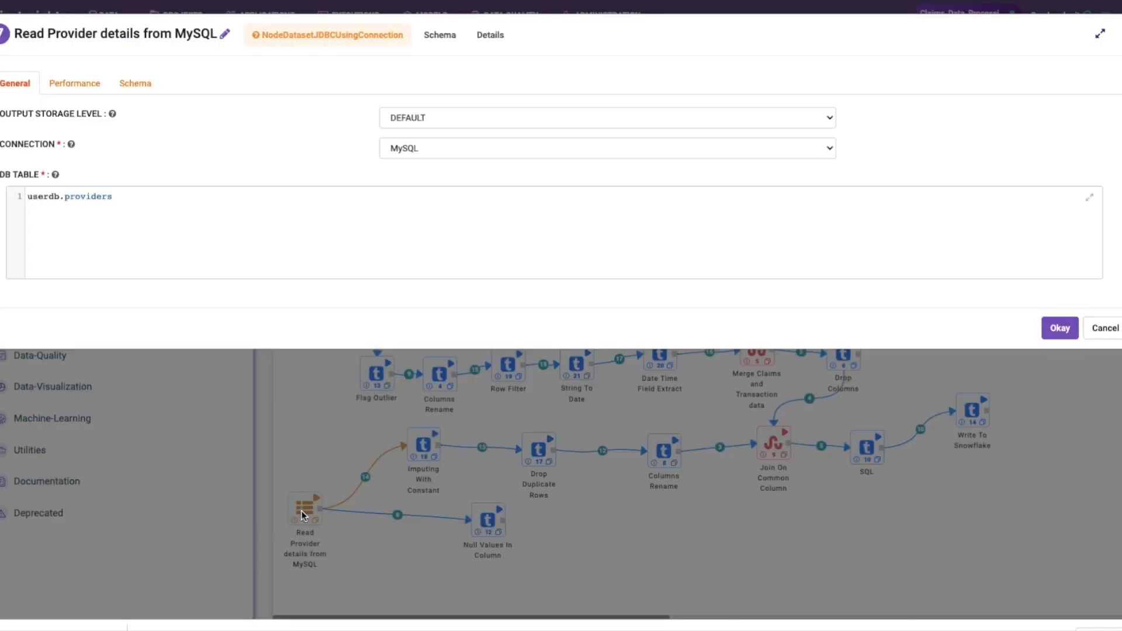
left_click(1105, 328)
double_click(425, 449)
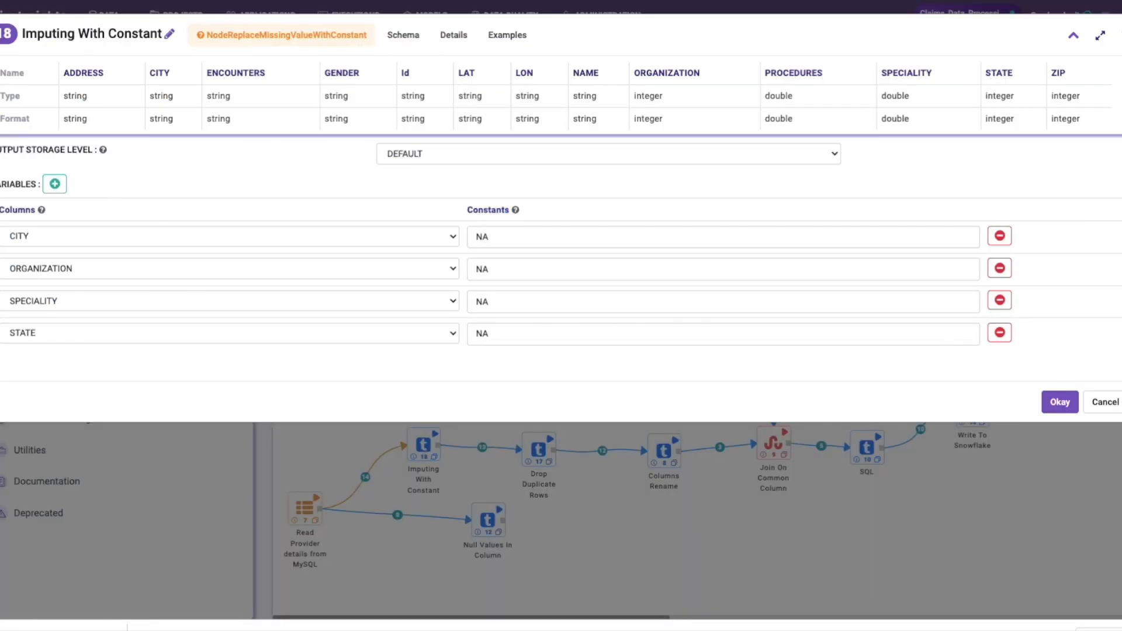
left_click(1117, 405)
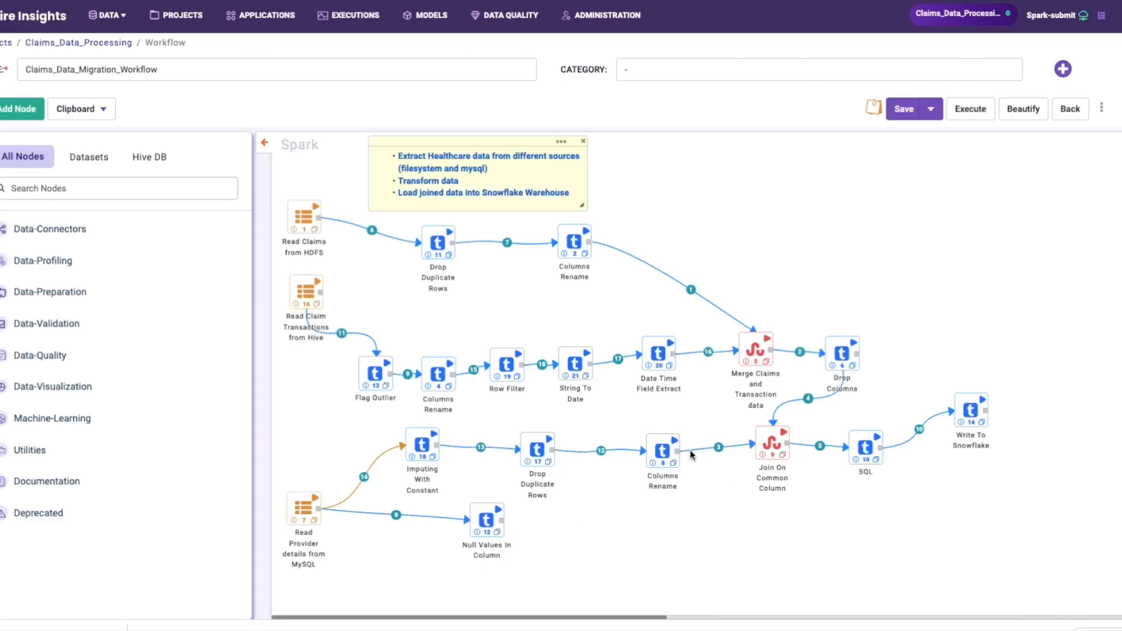
Step: Review the join column and join type of the Join On Common Column node and the query in the SQL node
double_click(773, 441)
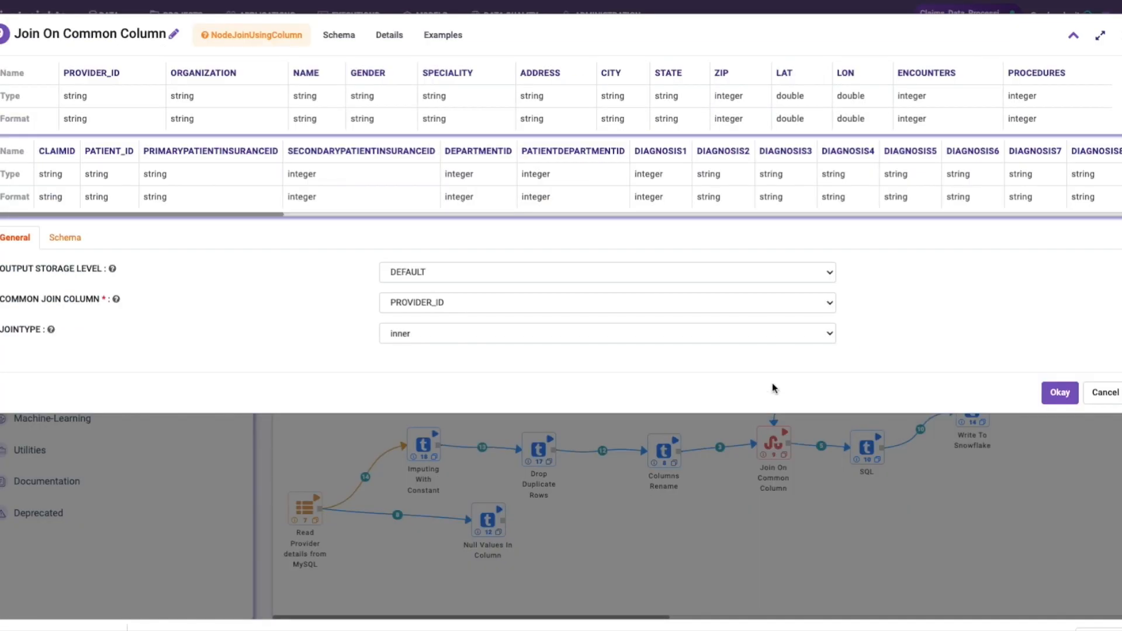
left_click(1094, 398)
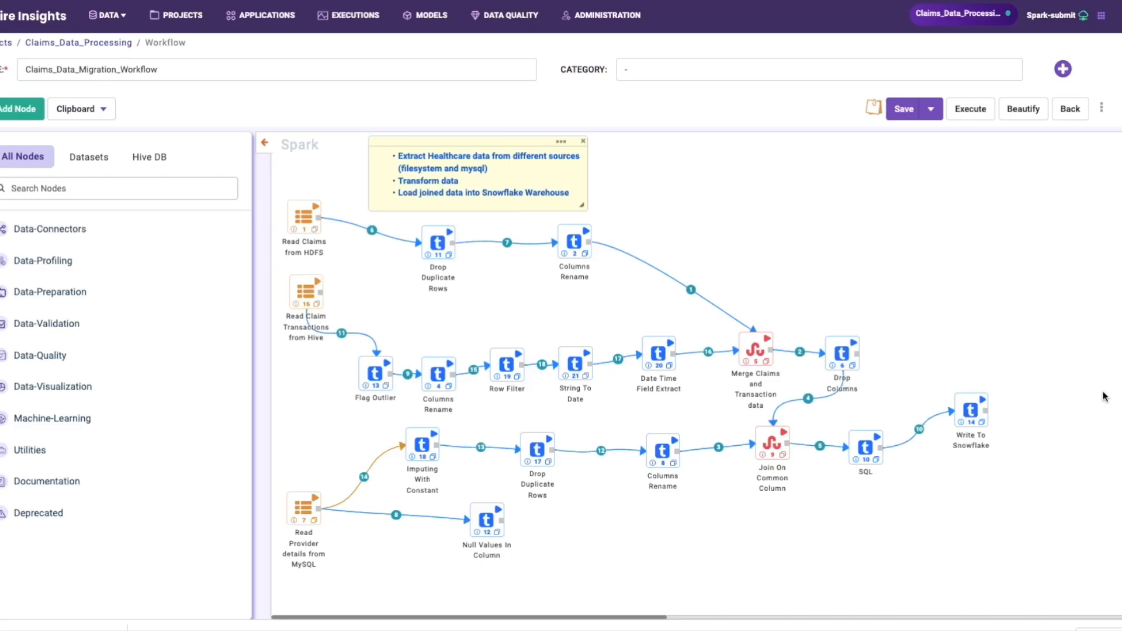
double_click(866, 451)
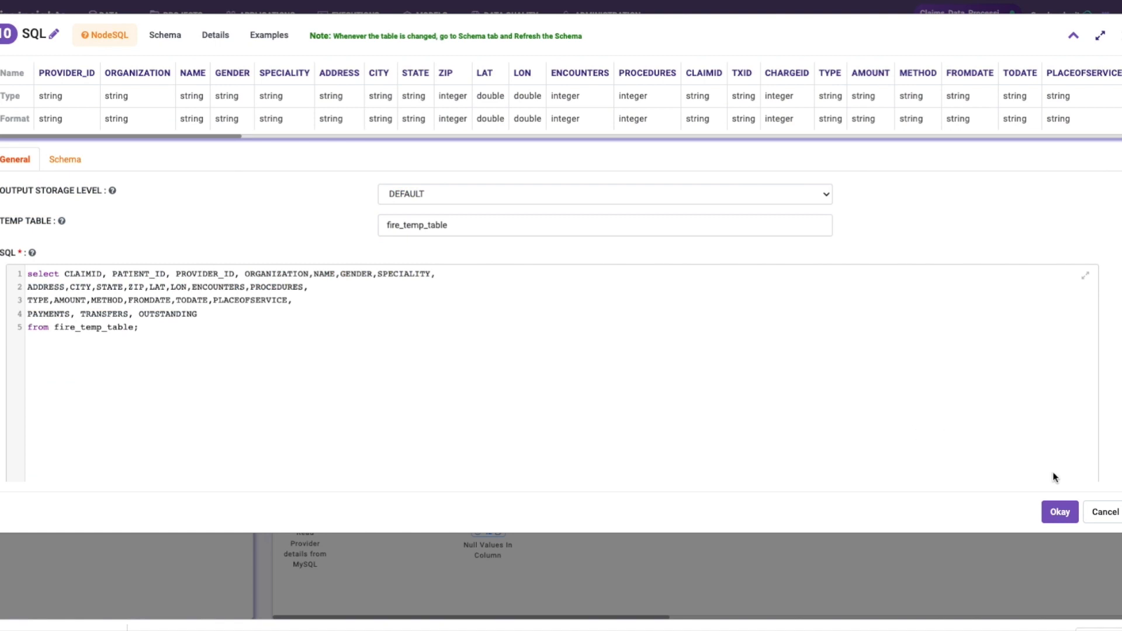
left_click(1105, 512)
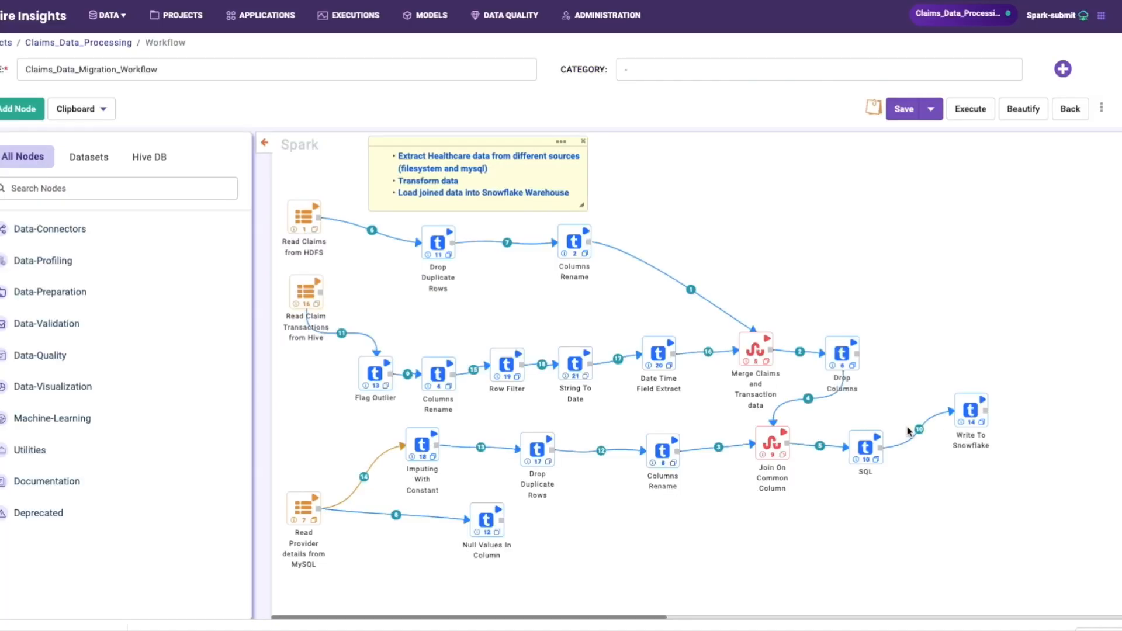
Step: Inspect the Write To Snowflake settings and browse the available Snowflake warehouses and databases
double_click(974, 412)
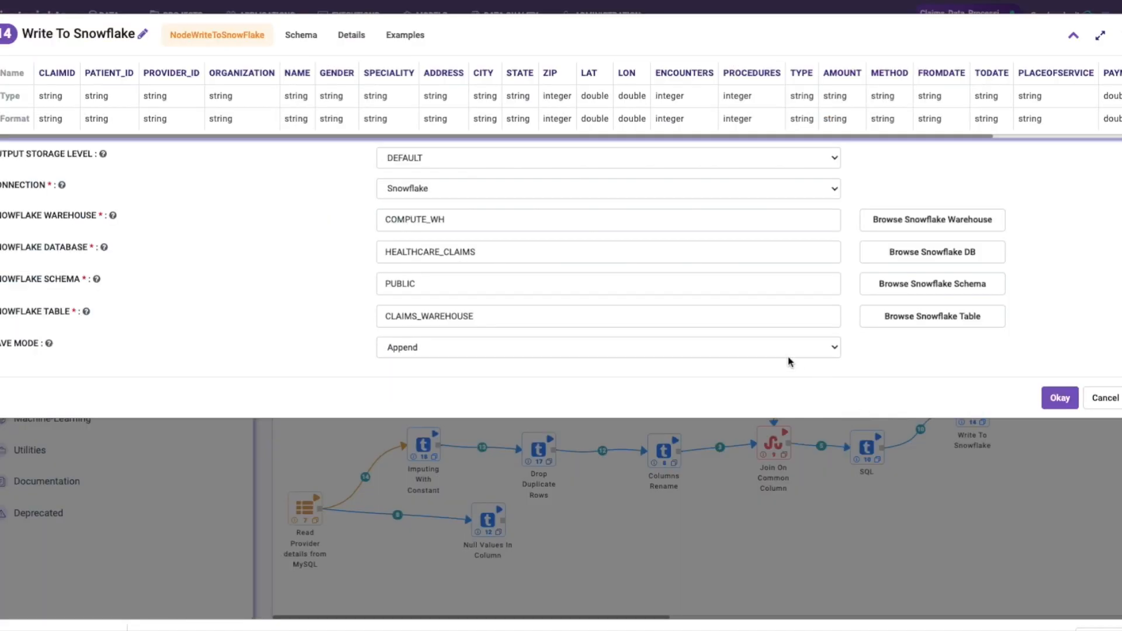
left_click(881, 220)
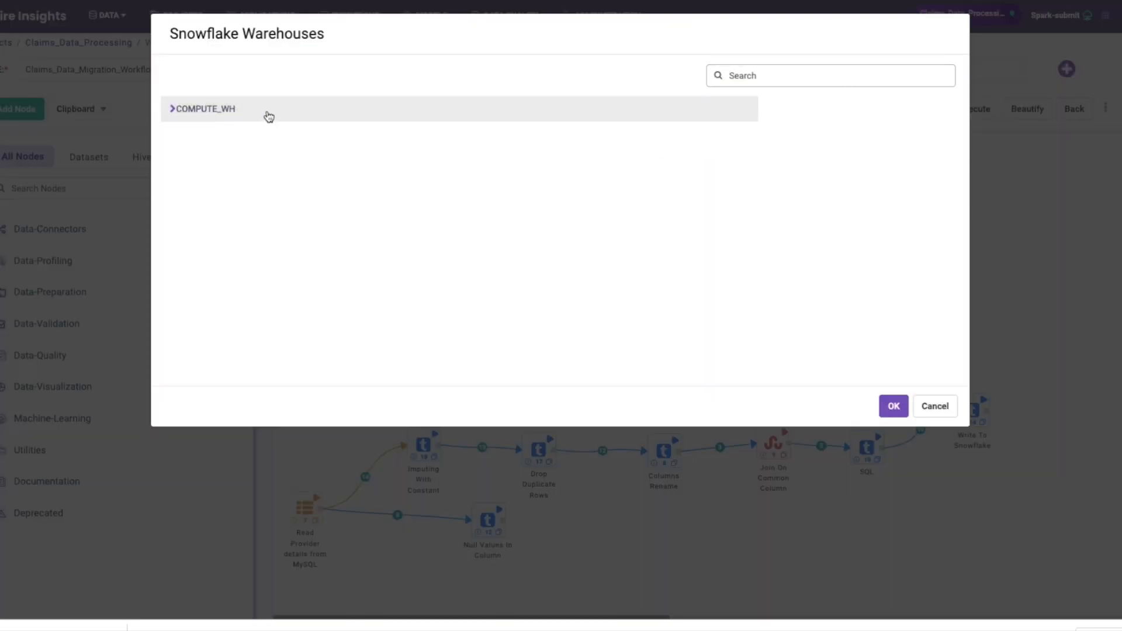
left_click(173, 112)
left_click(909, 406)
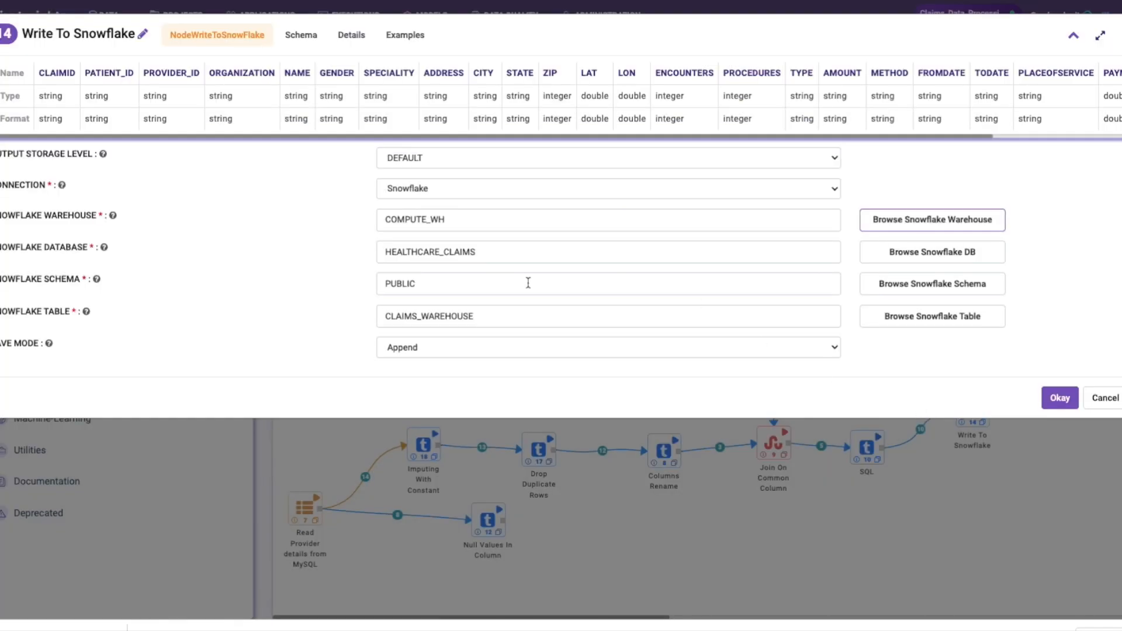
left_click(897, 261)
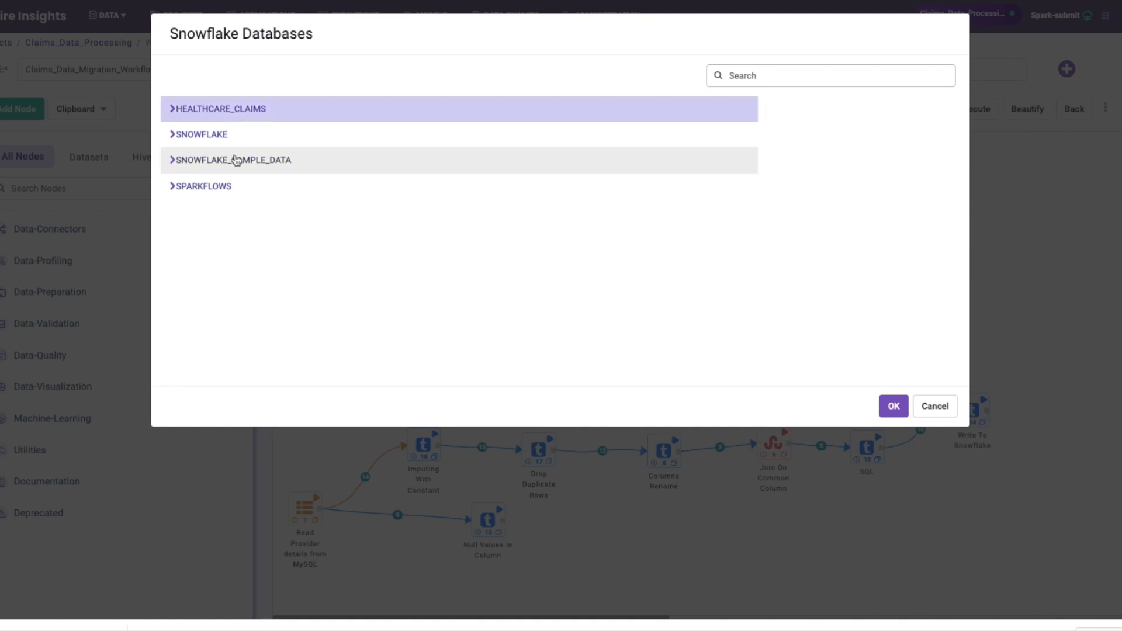
left_click(924, 408)
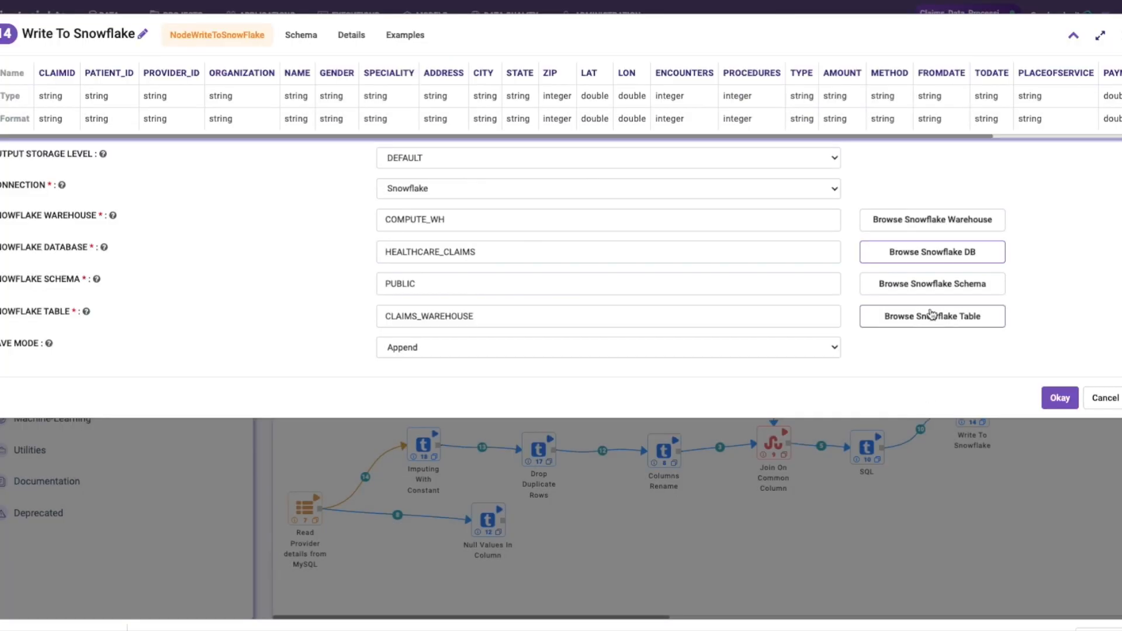
Step: Browse the Snowflake schemas and tables available to the Write To Snowflake node, then close it without applying changes
left_click(926, 288)
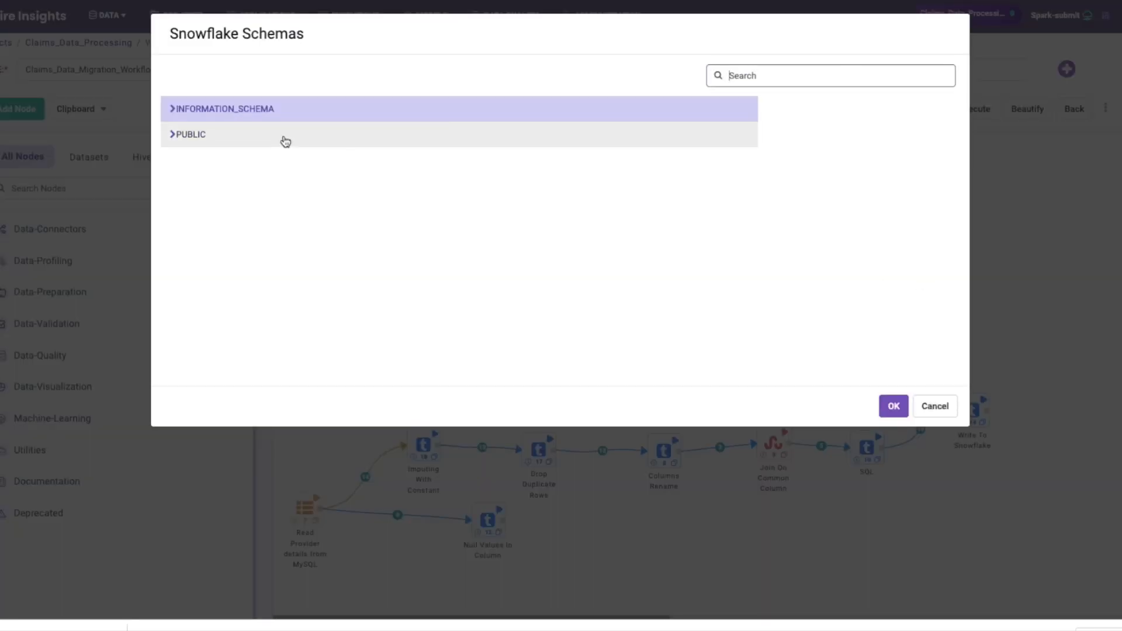
left_click(368, 141)
left_click(942, 414)
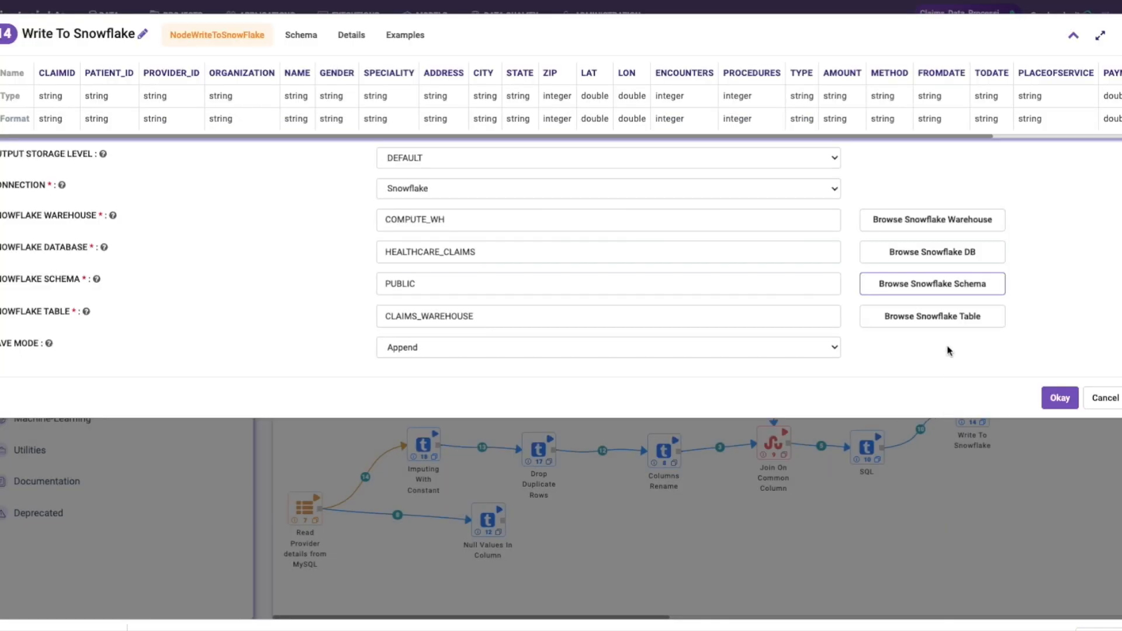
left_click(933, 325)
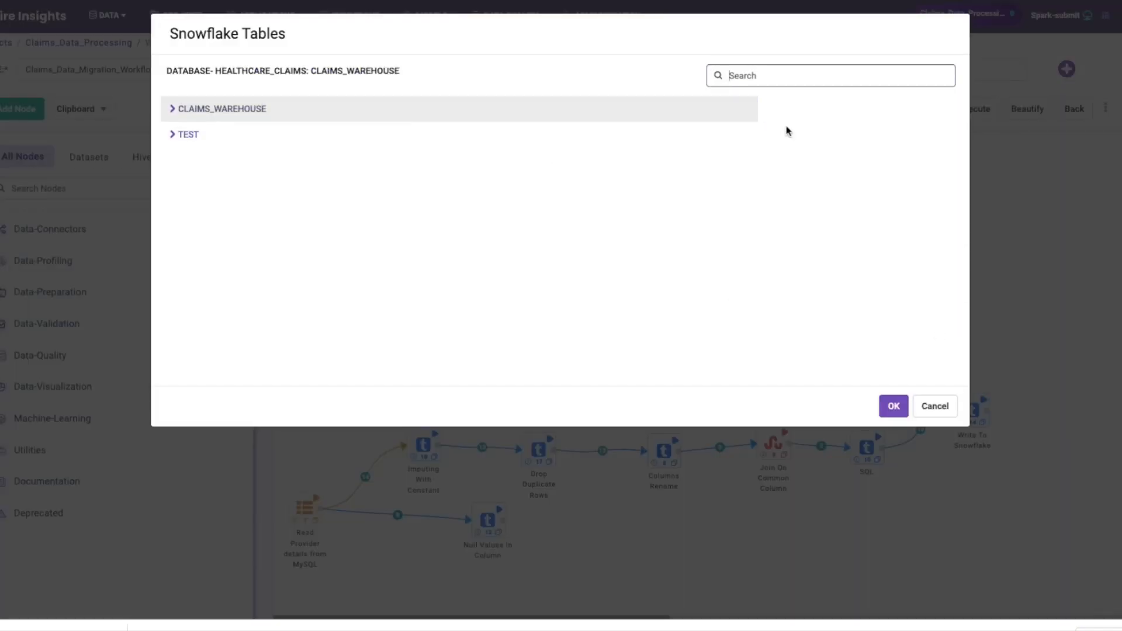
left_click(936, 401)
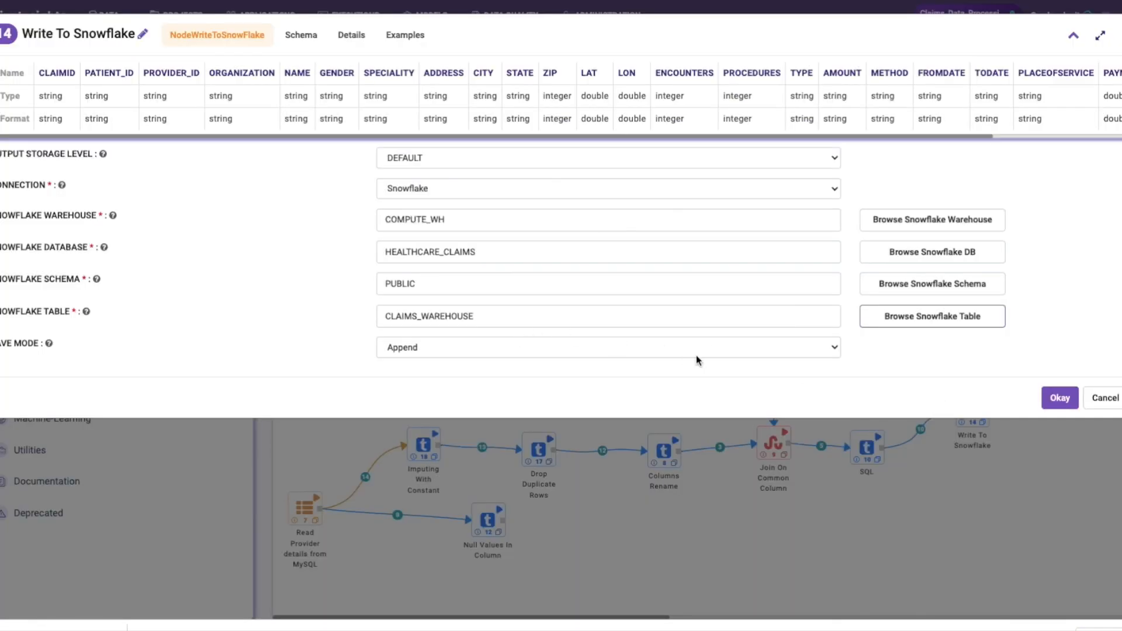
left_click(1111, 409)
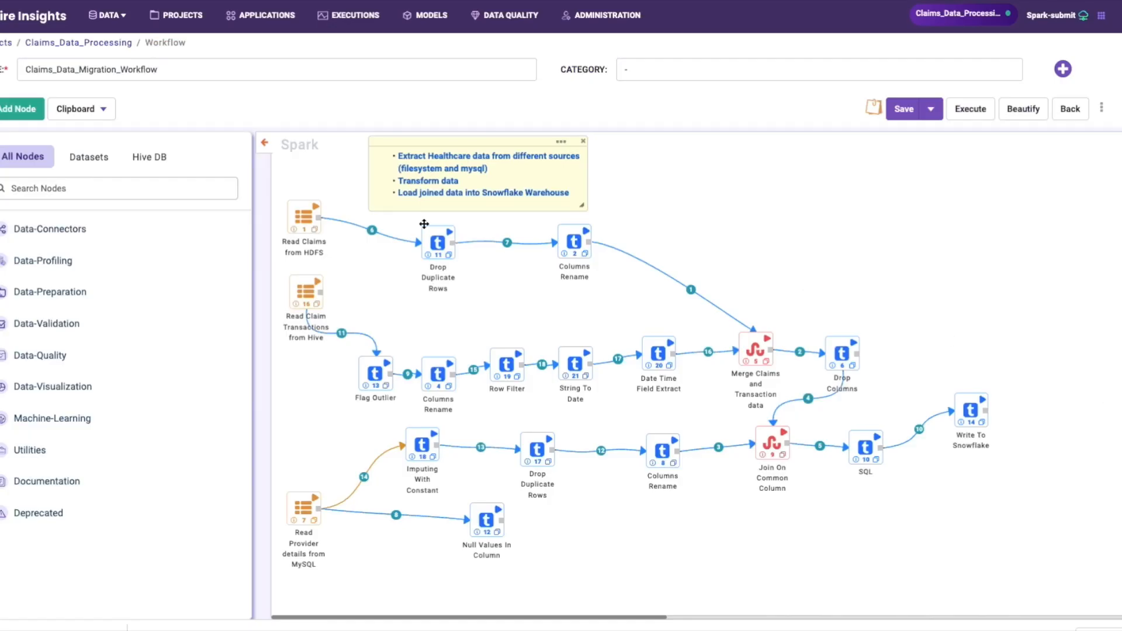
Step: Stay in the workflow editor and save Claims_Data_Migration_Workflow before leaving it
mouse_move(130, 29)
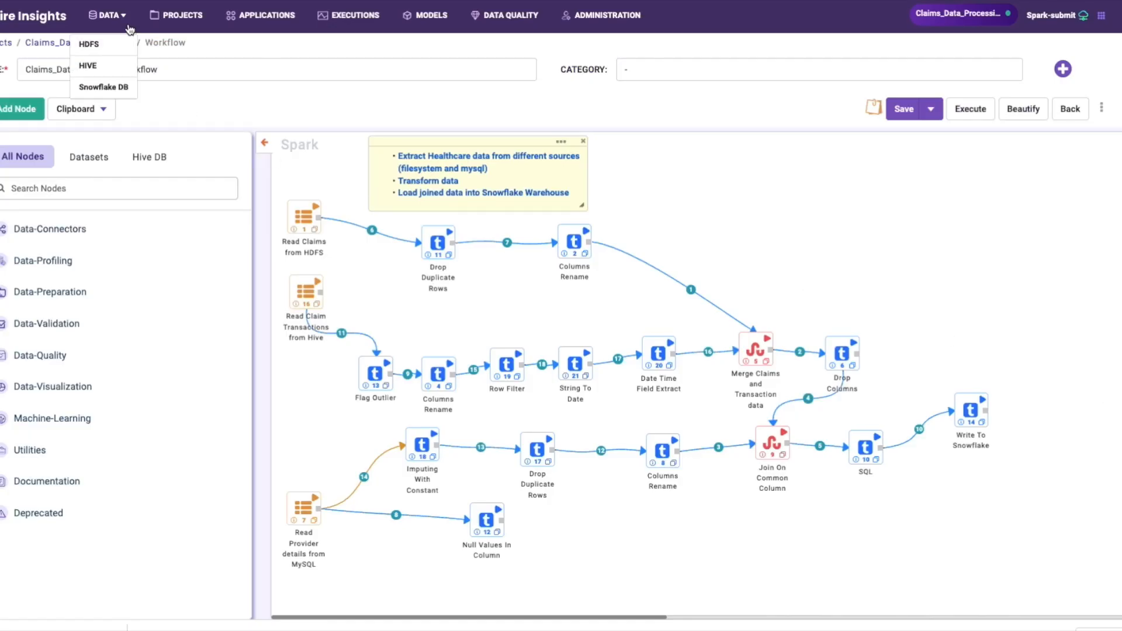
left_click(105, 65)
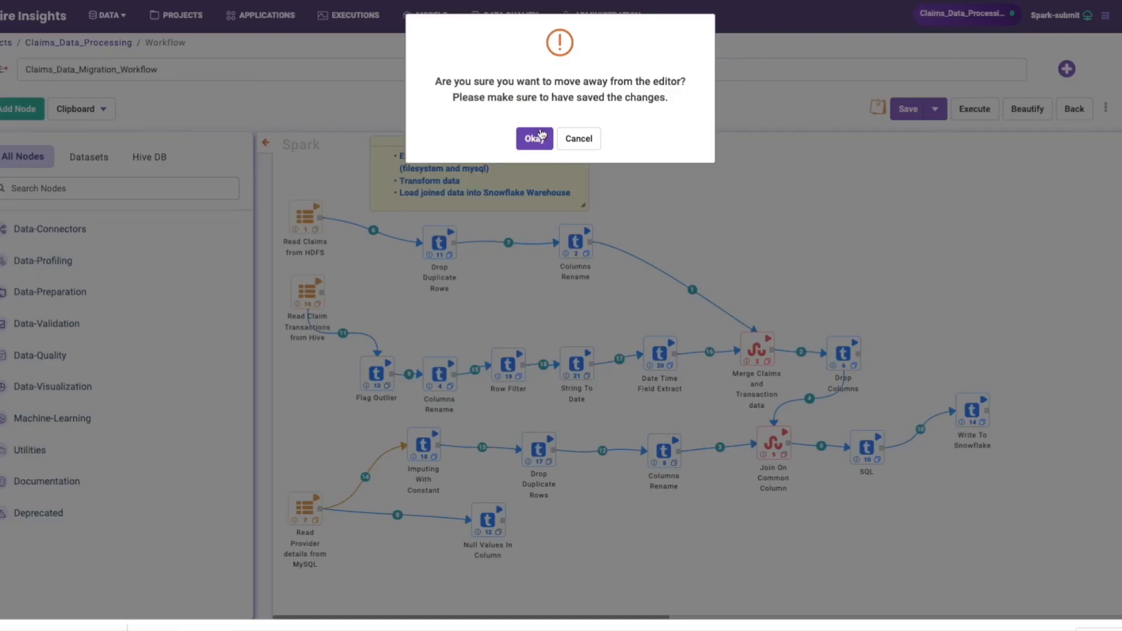
left_click(578, 139)
left_click(902, 119)
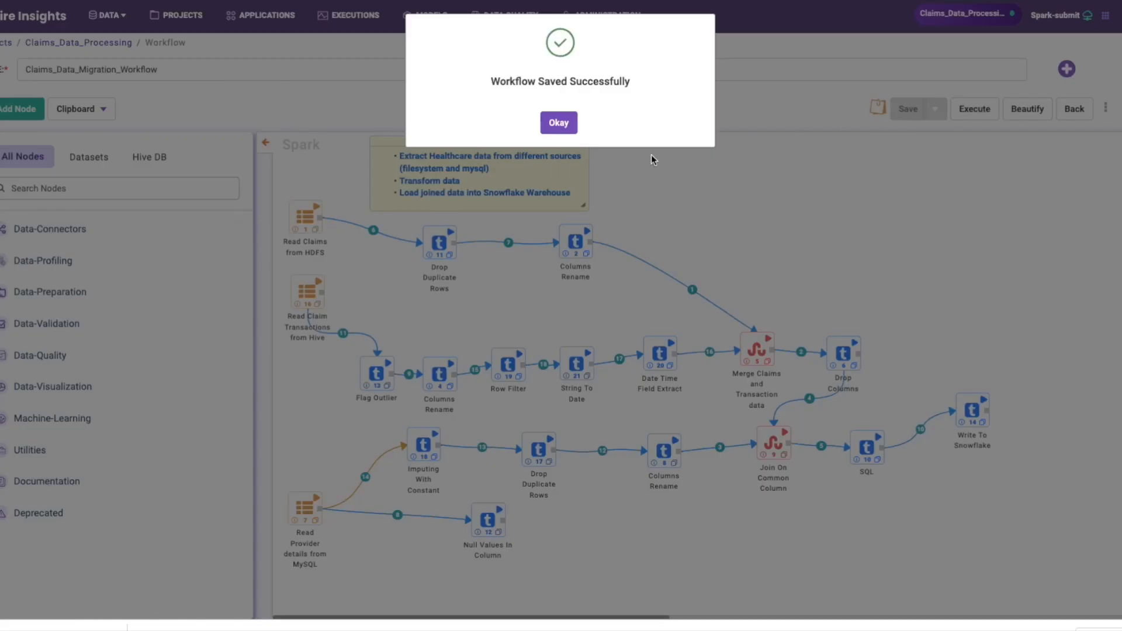
left_click(568, 125)
Step: Browse the HEALTHCARE_CLAIMS database in Snowflake DB down to the contents of its PUBLIC schema
mouse_move(134, 34)
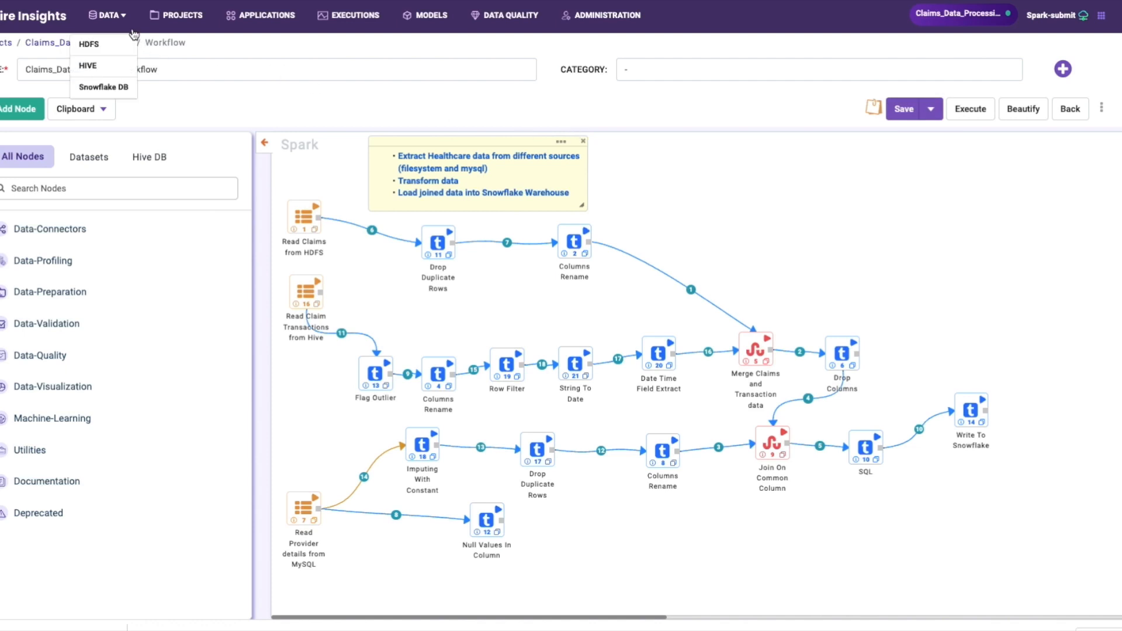
left_click(101, 89)
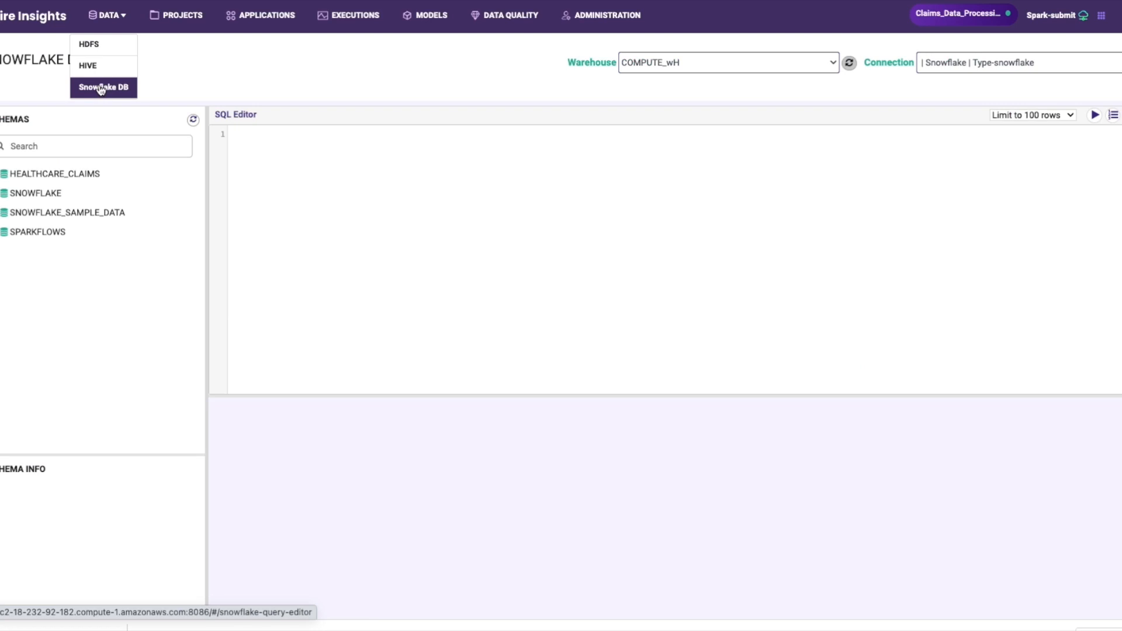
left_click(3, 176)
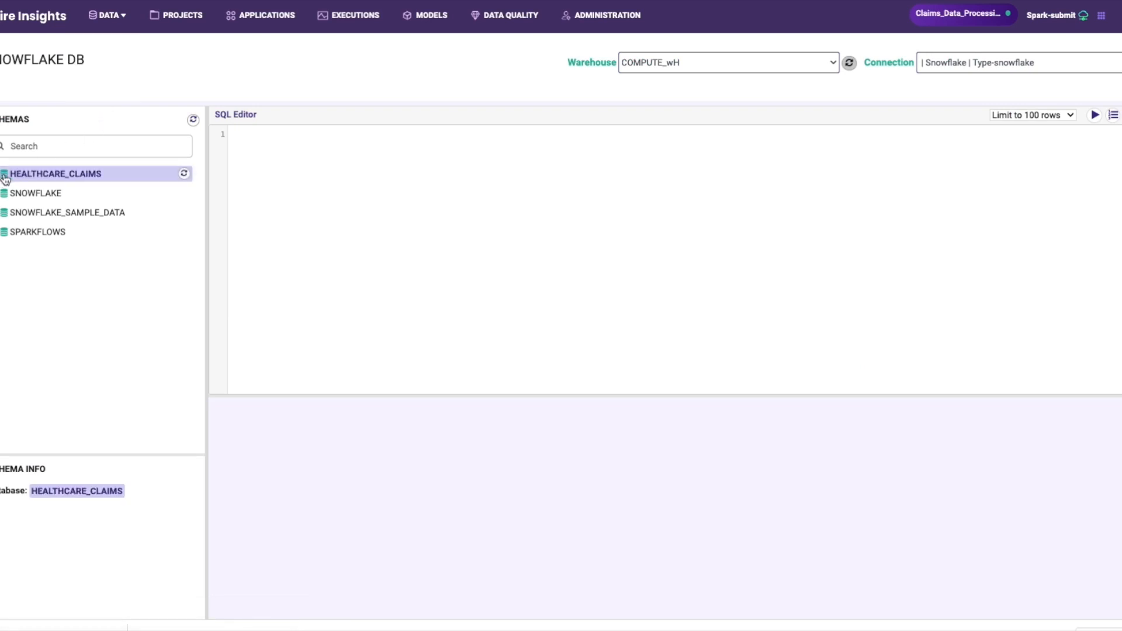
left_click(65, 175)
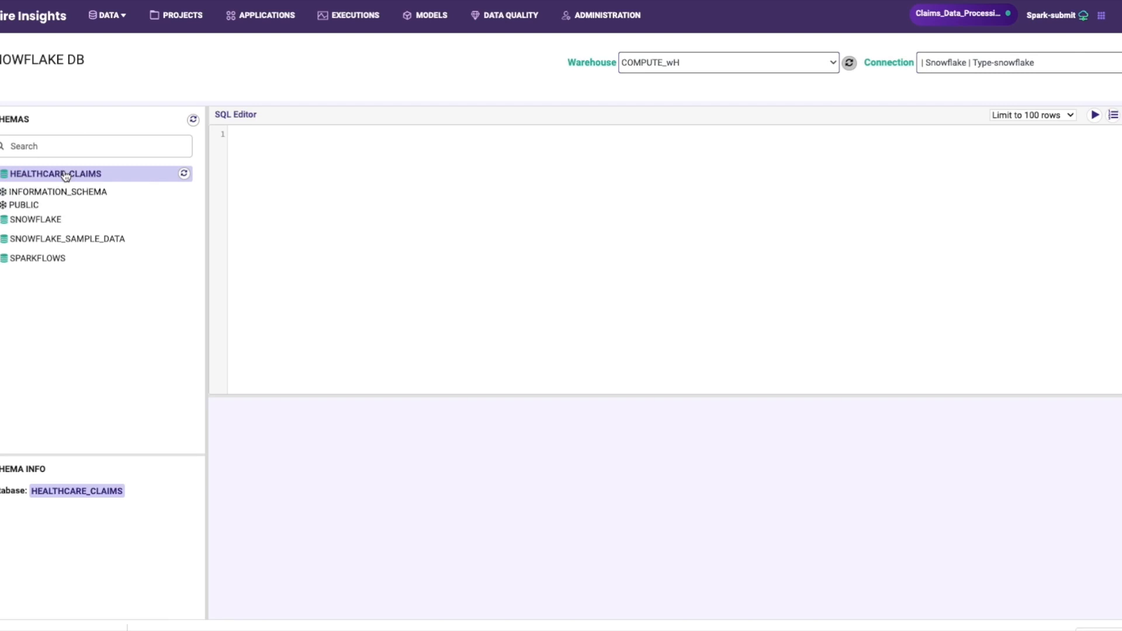
left_click(33, 205)
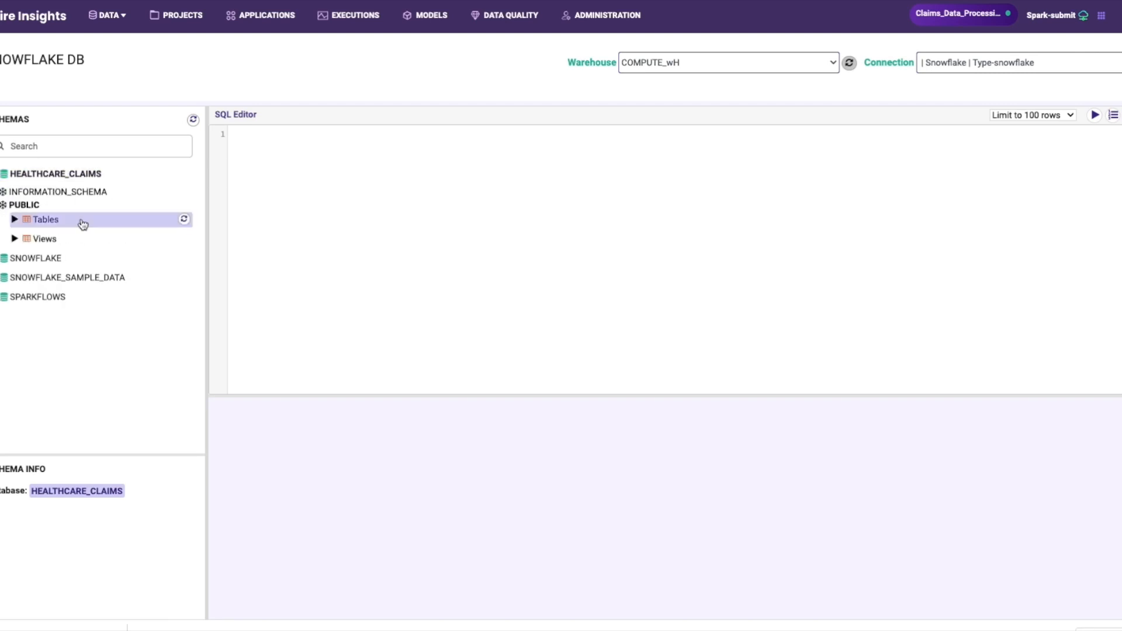
Step: Browse the claim_transactions and housing_csv tables in Hive's default schema and the sparkflows user directory in HDFS
left_click(117, 17)
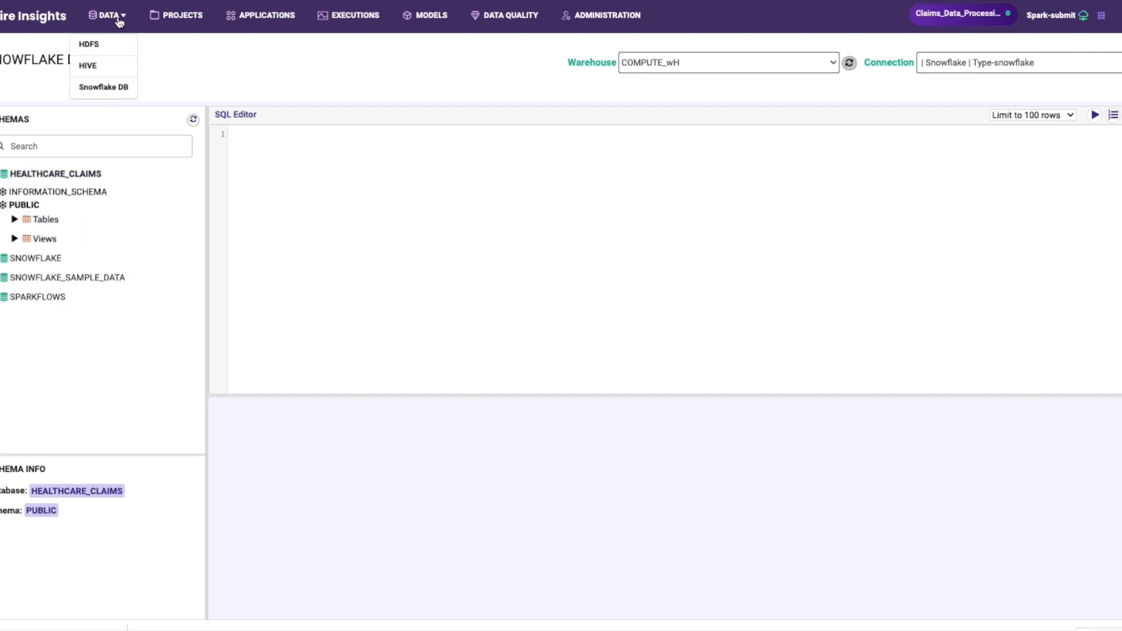
left_click(107, 69)
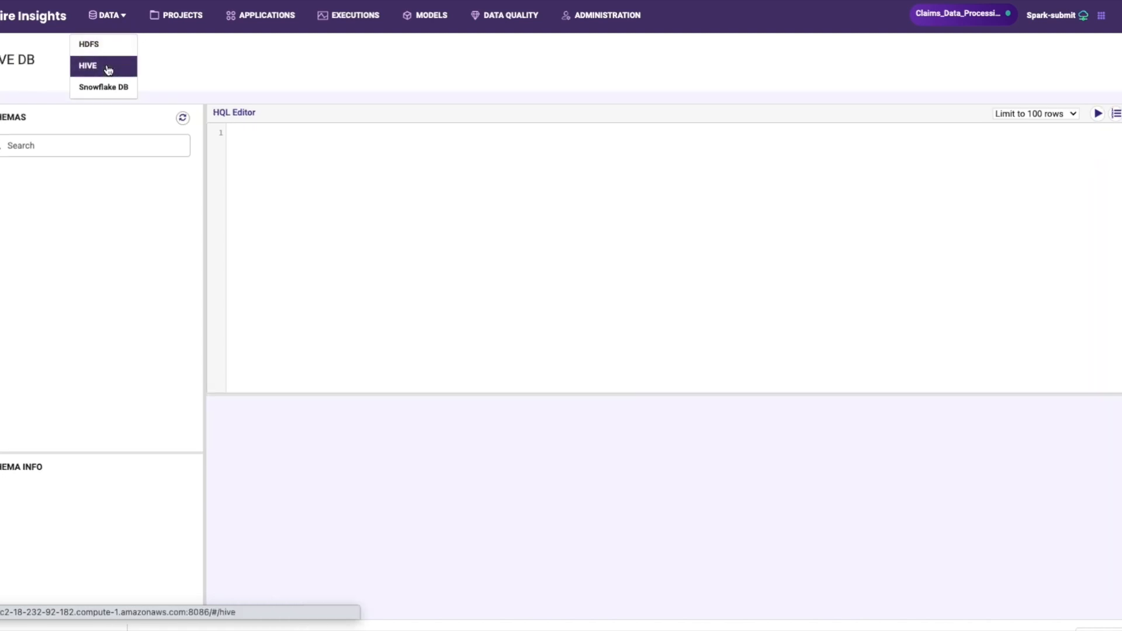
left_click(11, 174)
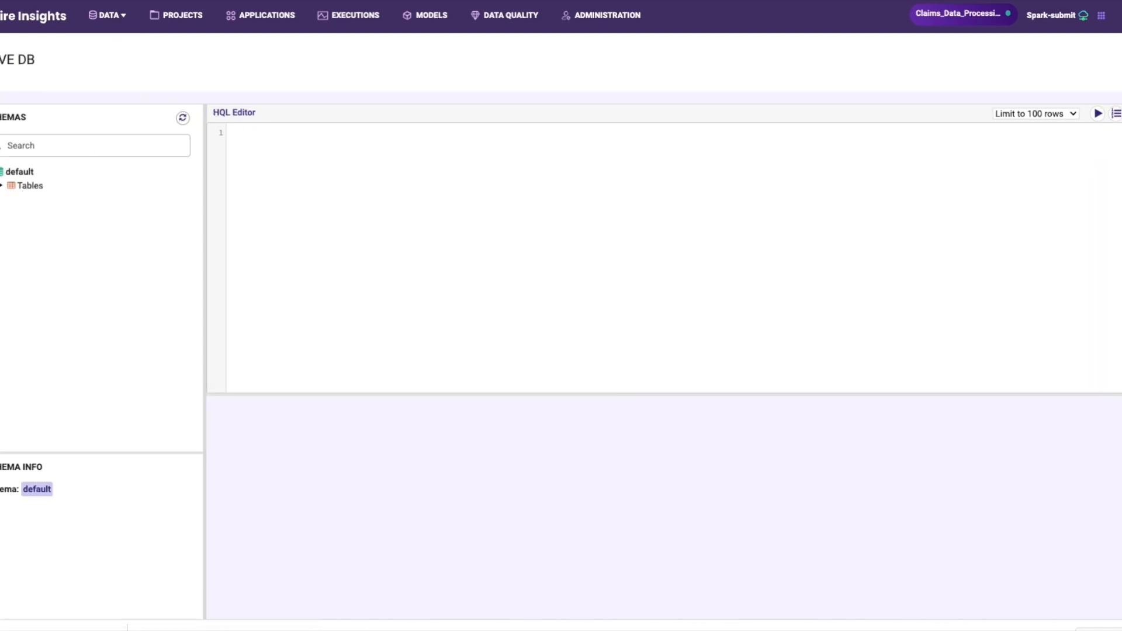
left_click(2, 187)
left_click(35, 201)
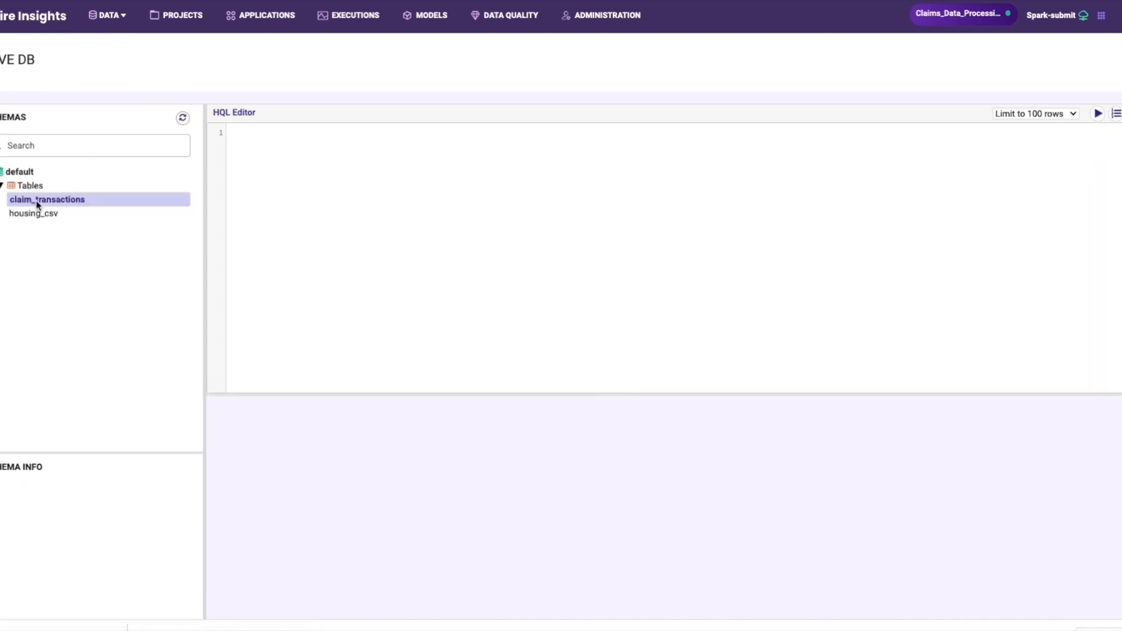
left_click(53, 215)
left_click(120, 18)
left_click(107, 46)
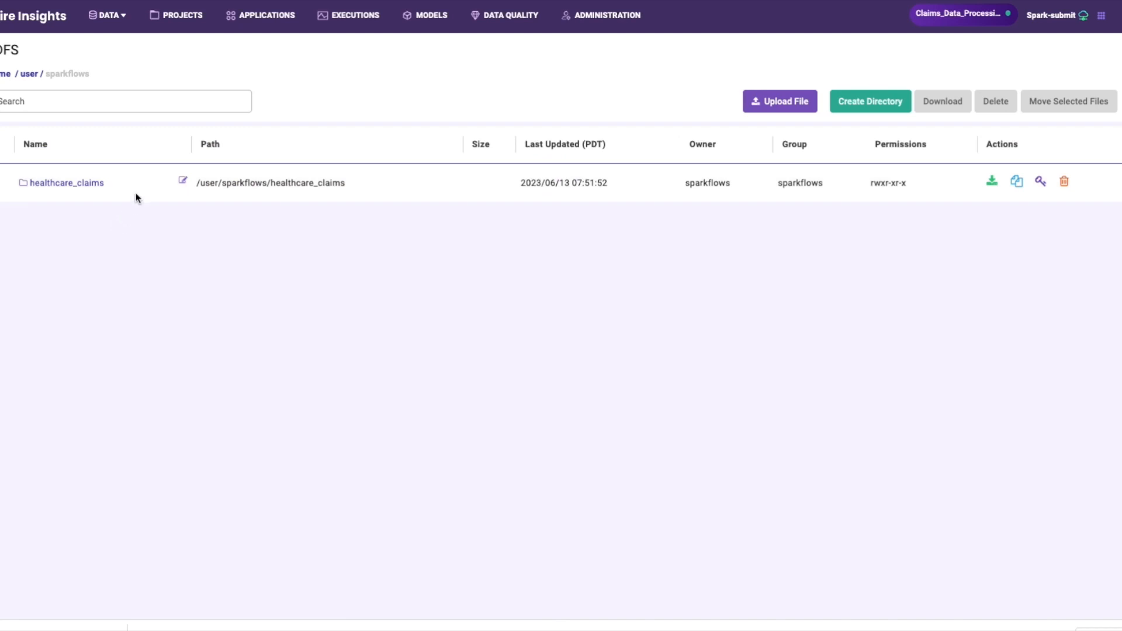
Step: Open the 4_Claims_Data_Warehouse_Analytics workflow from the Claims_Data_Processing project, with its workflows sorted by name
left_click(183, 17)
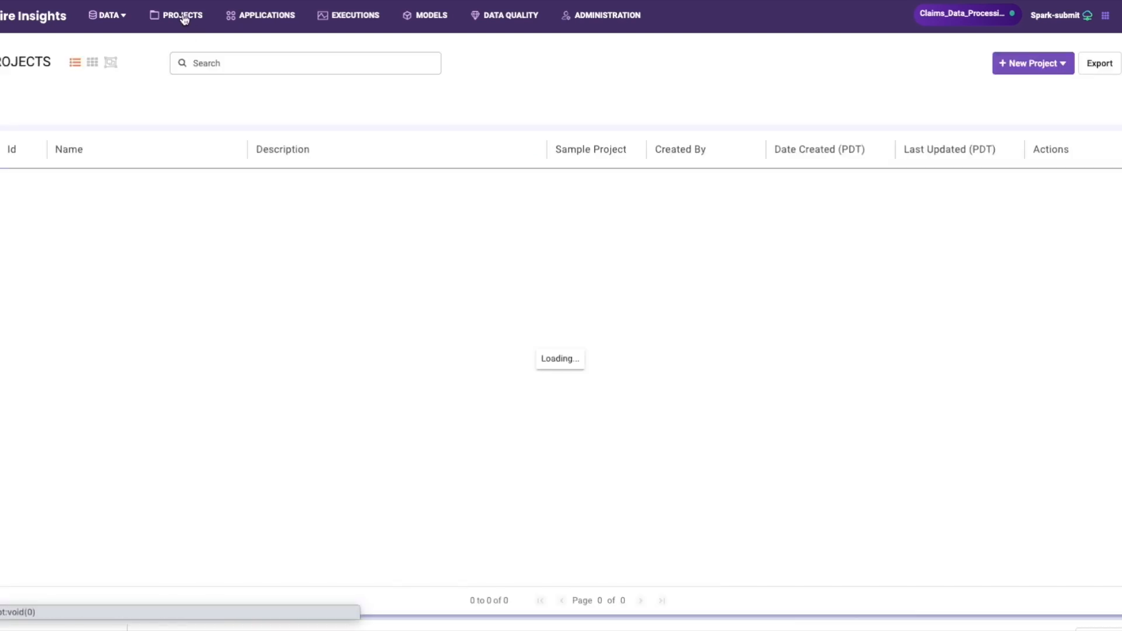
left_click(157, 223)
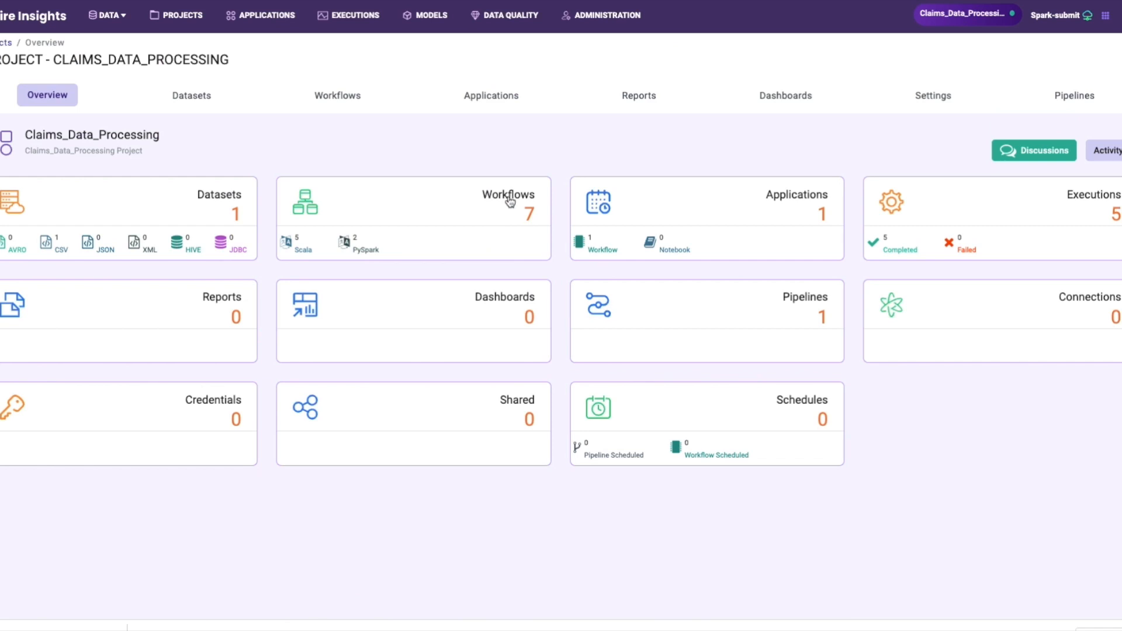
left_click(510, 201)
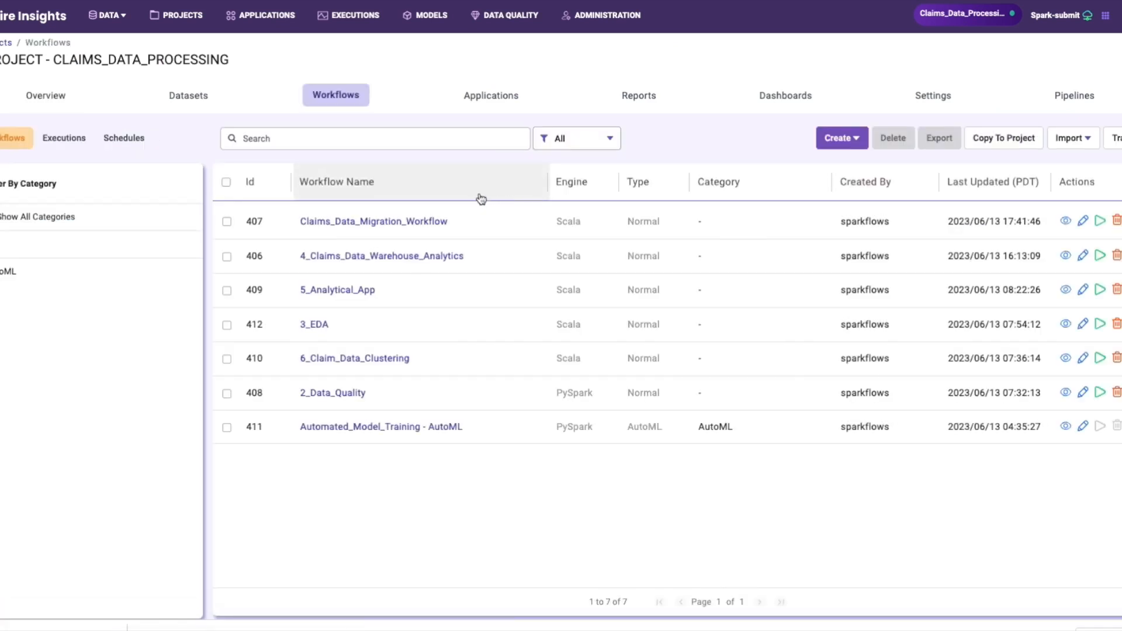
left_click(480, 192)
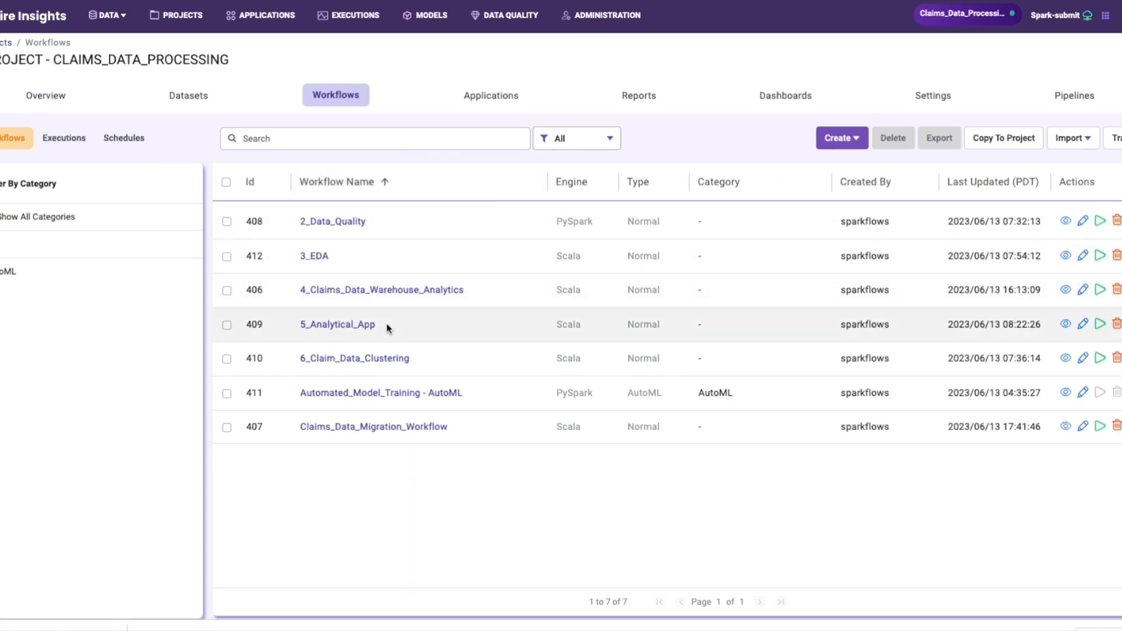
left_click(419, 293)
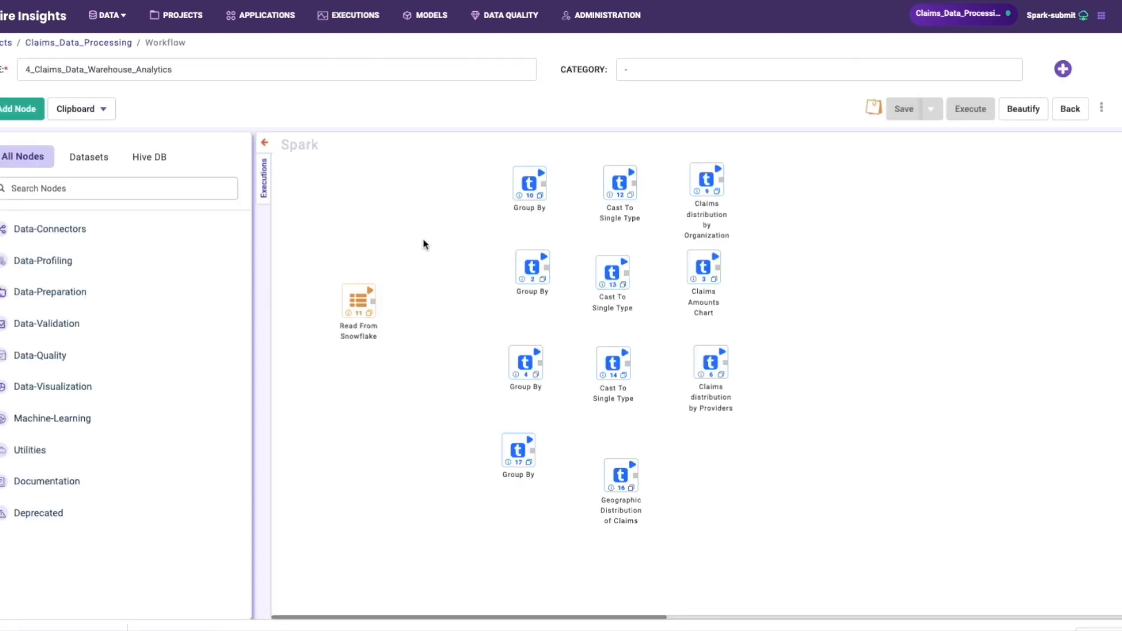
Step: Review the Read From Snowflake node's settings without changing them and return to the Claims_Data_Processing workflow list
double_click(359, 301)
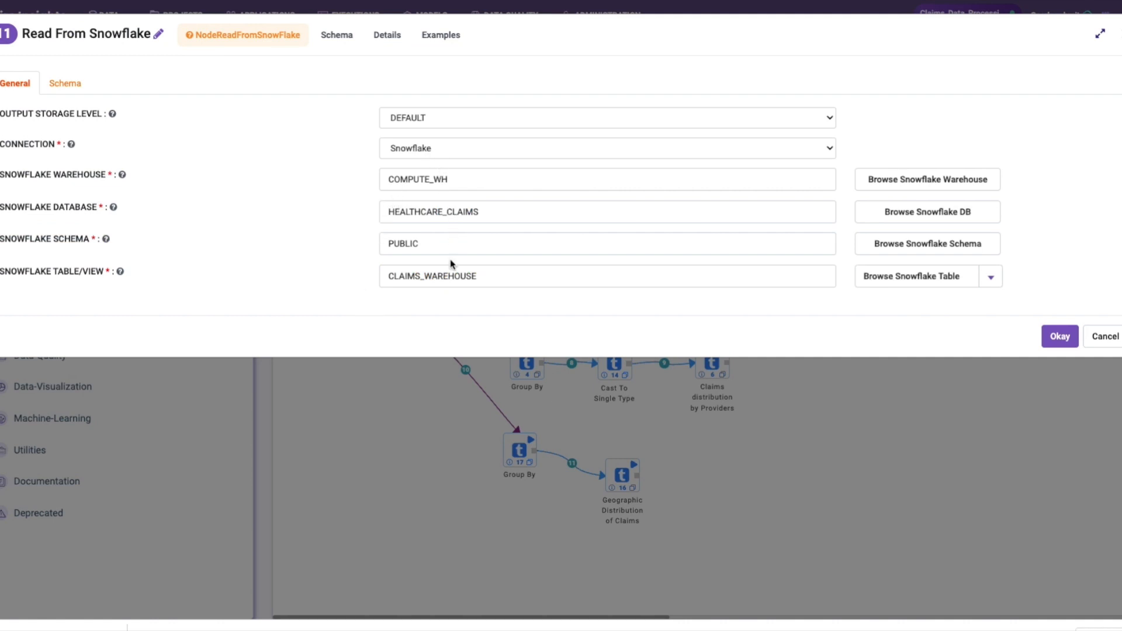
left_click(1101, 344)
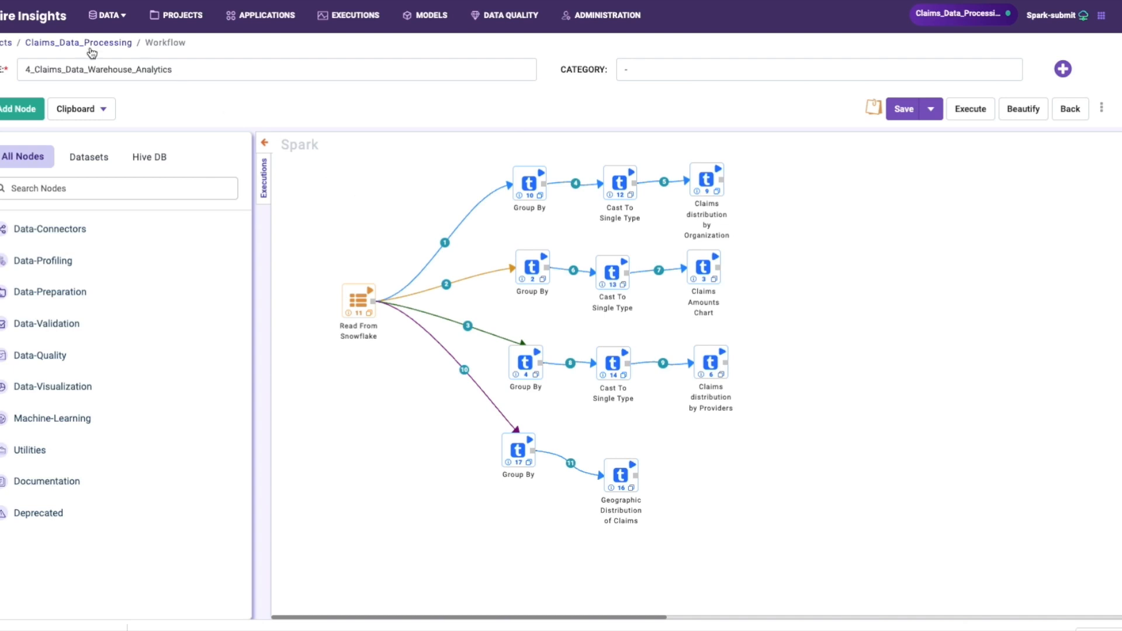
left_click(108, 42)
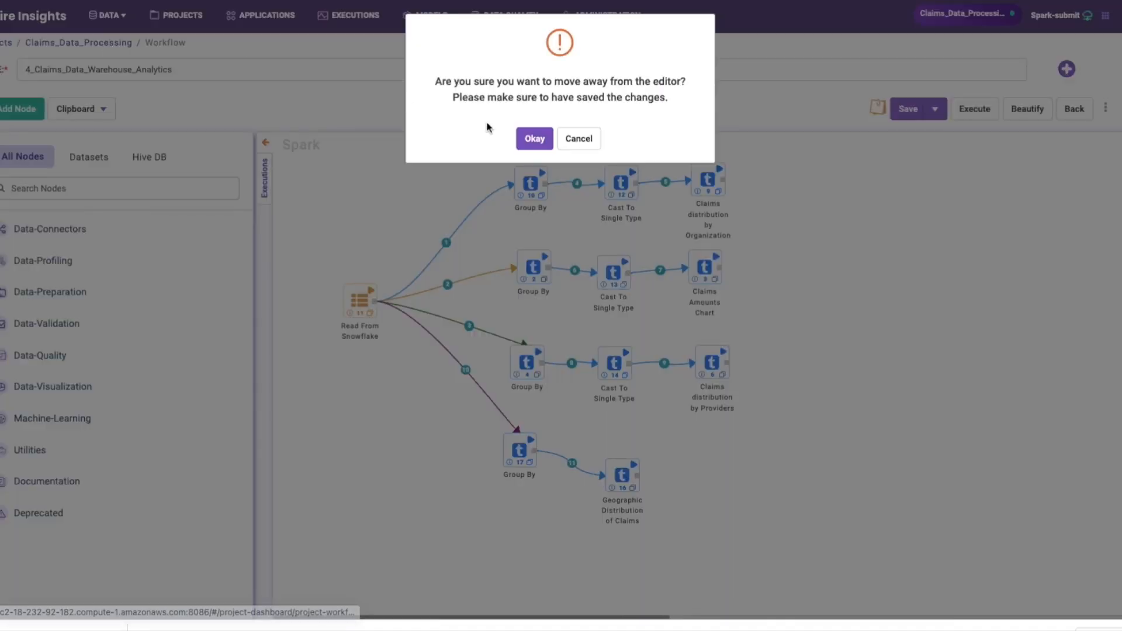
left_click(532, 140)
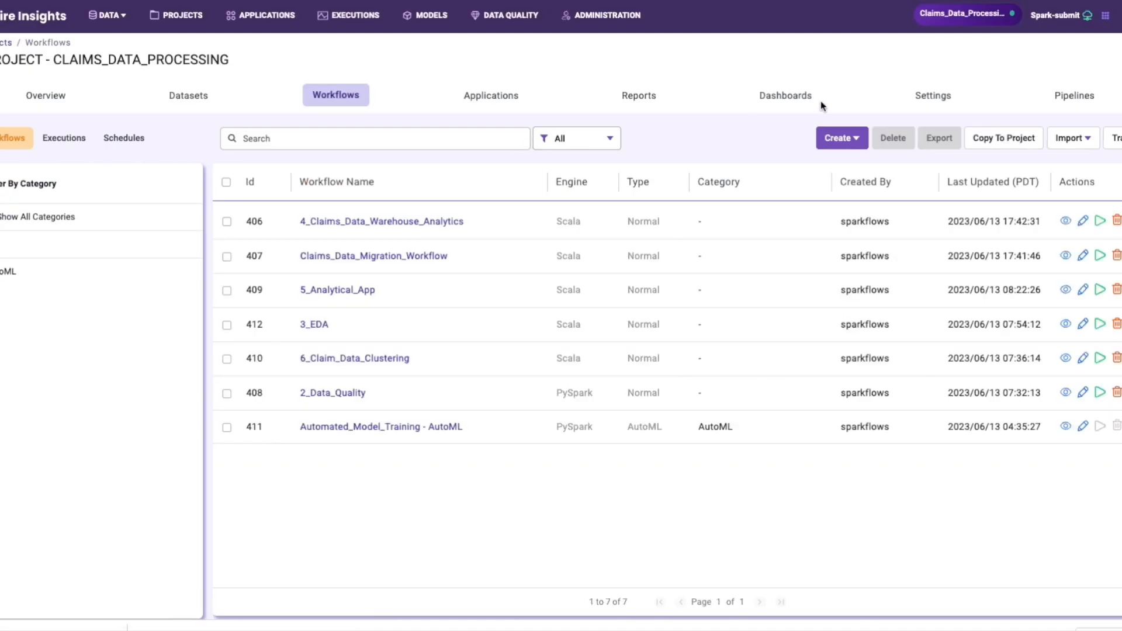
Step: Open Data_Pipeline in the current project and CLAIM_DATA_ANALYSIS_PIPELINE in the Claims_Data_Processing_SNOWFLAKE project
left_click(1075, 99)
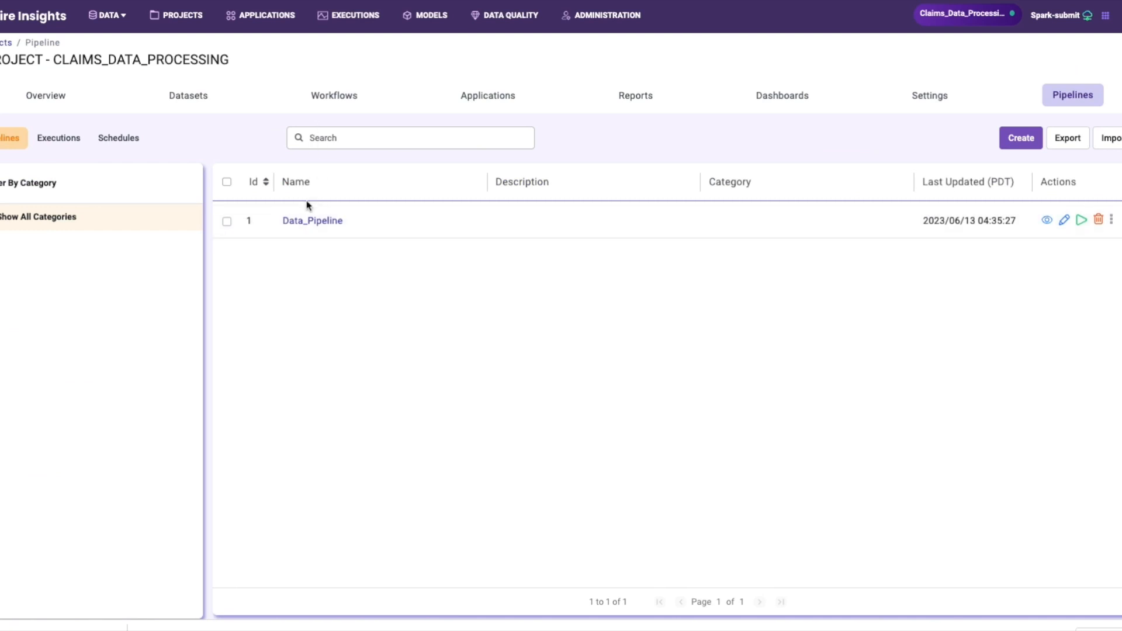
left_click(315, 222)
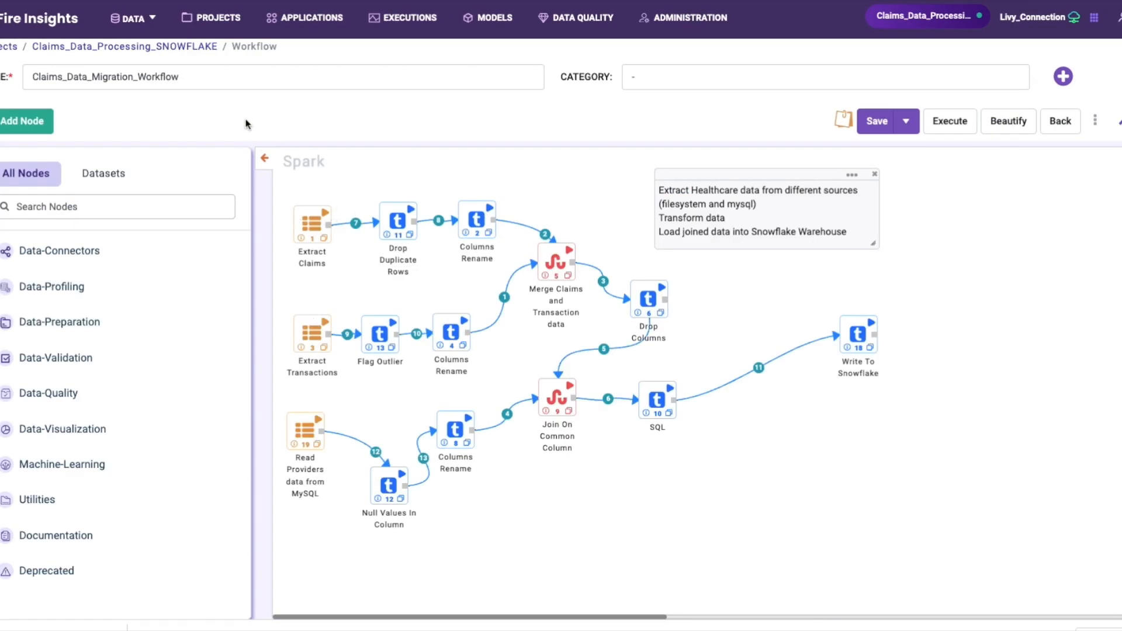
left_click(181, 50)
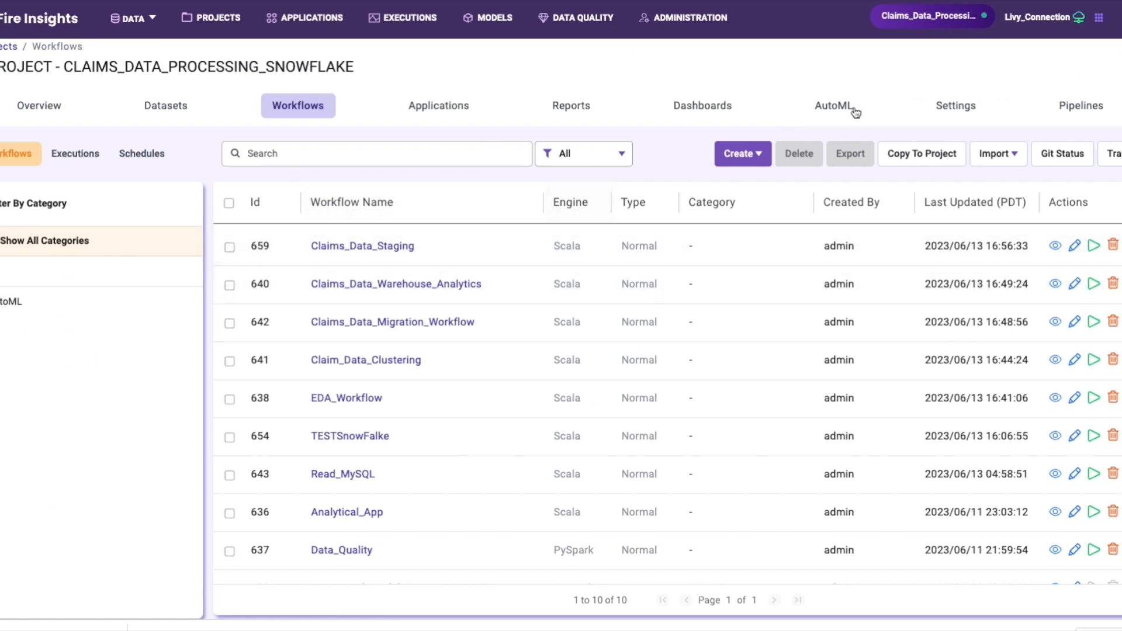
left_click(1080, 115)
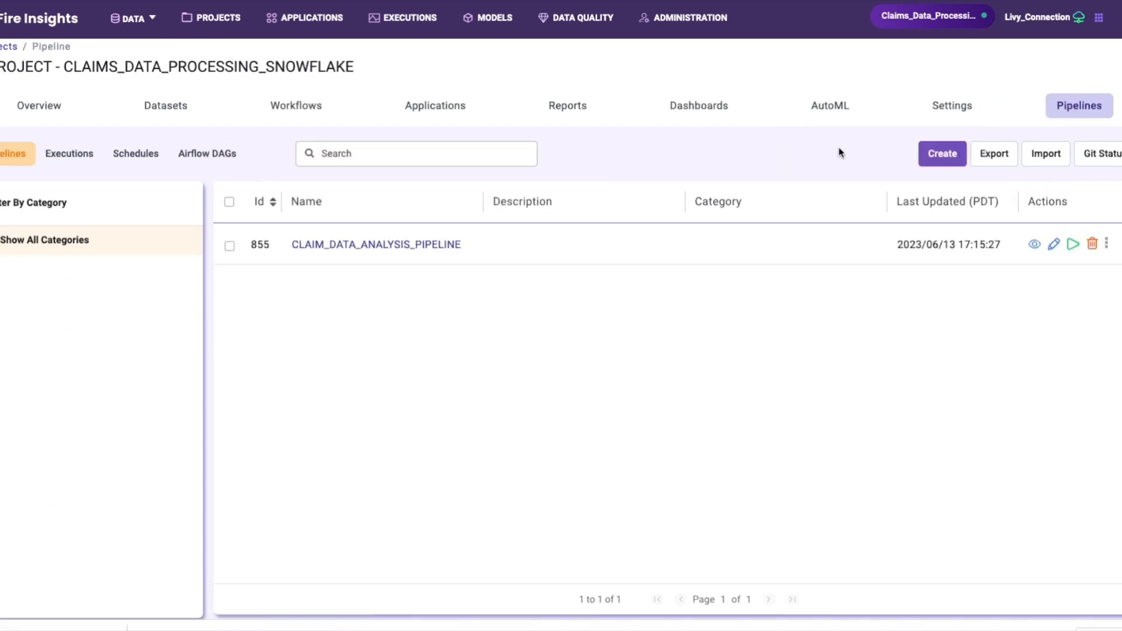
left_click(376, 251)
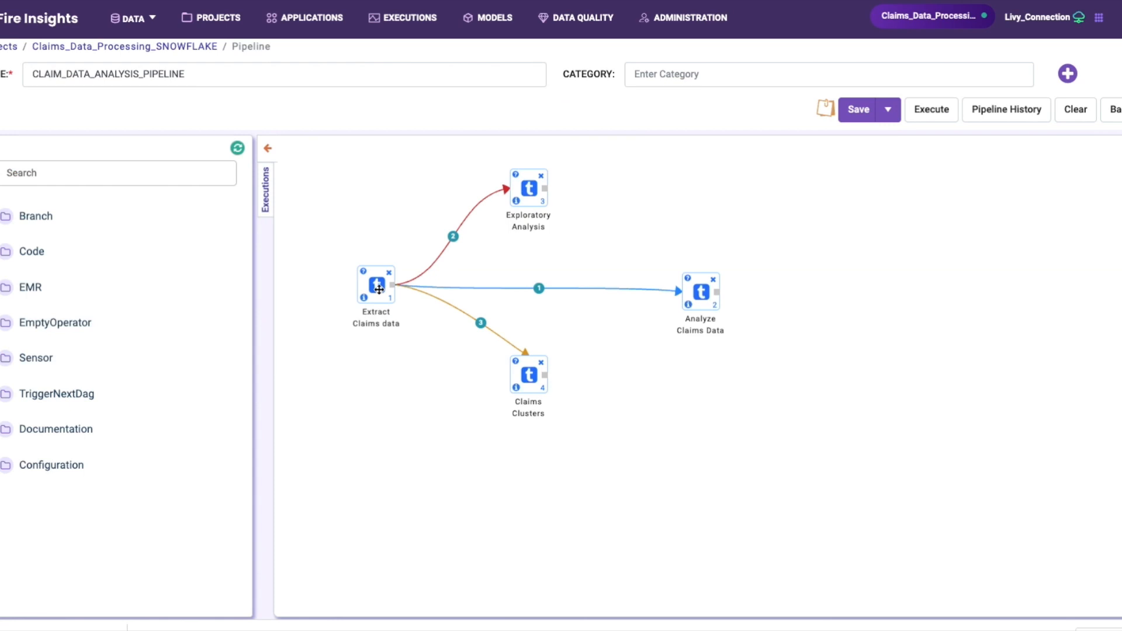
Step: Show the available EMR operators and review the Extract Claims data node's settings, closing them unchanged
left_click(3, 292)
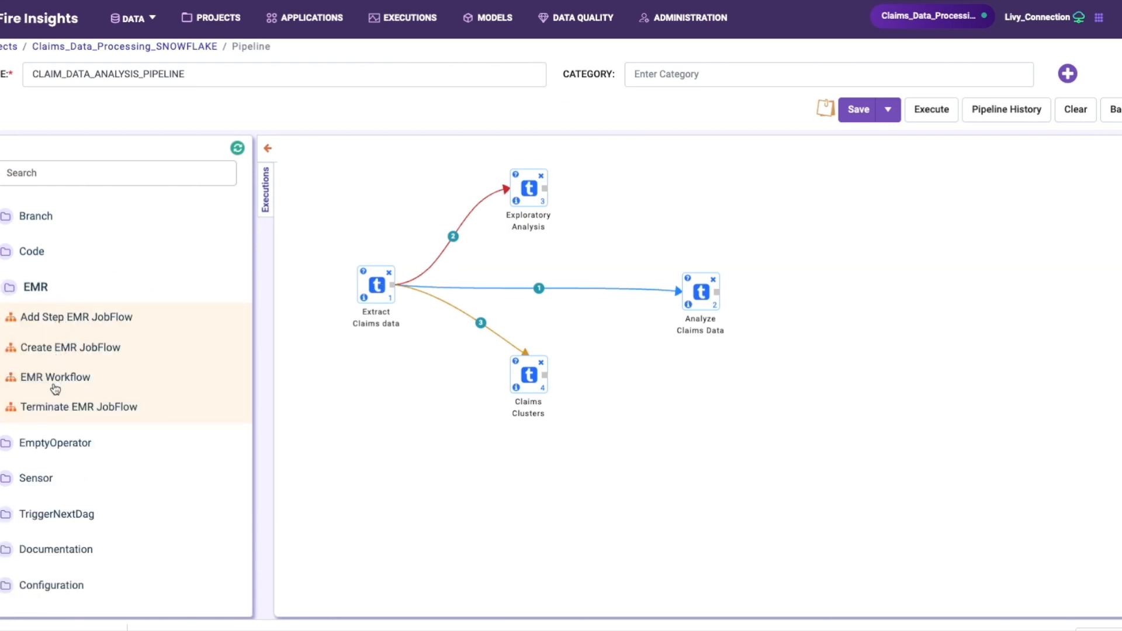
double_click(369, 285)
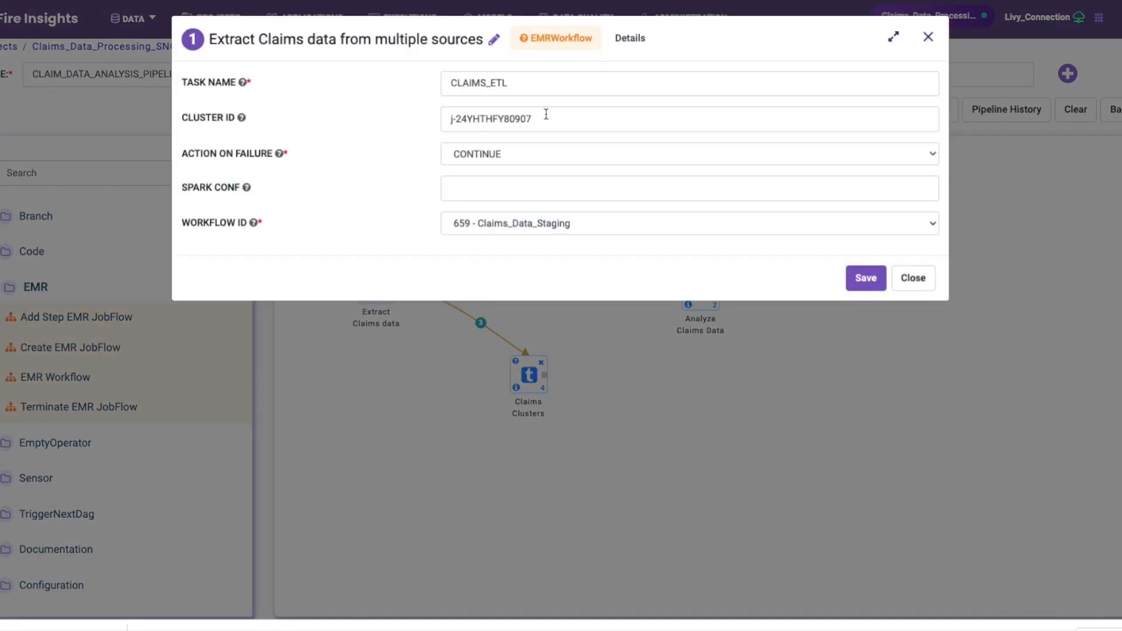
left_click(913, 278)
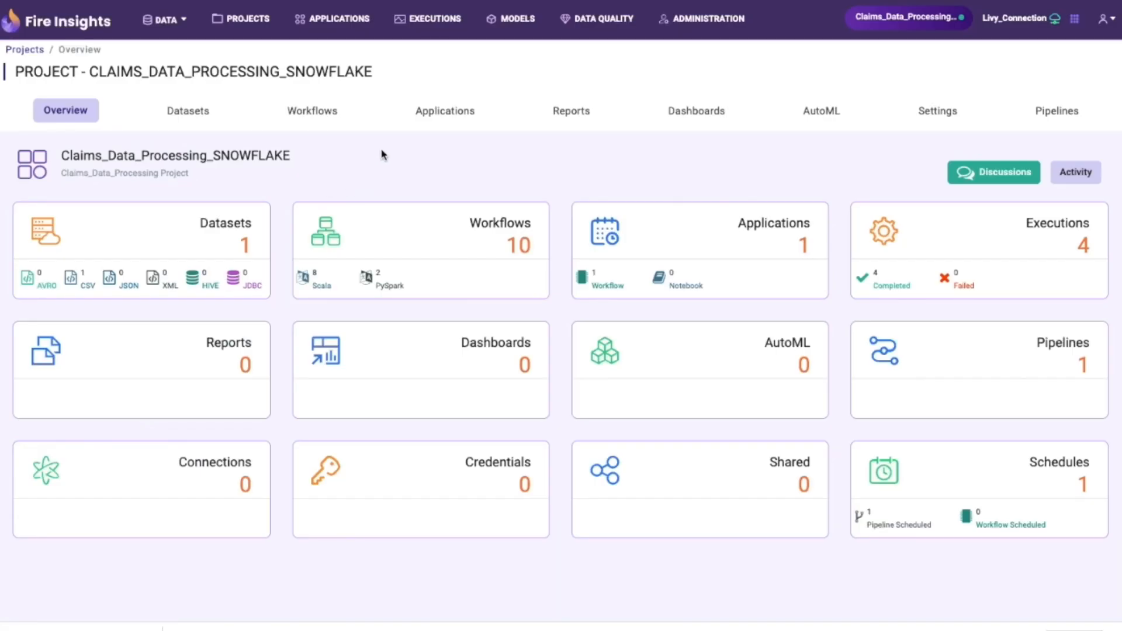
Step: Open the chart results of the Claims_Data_Warehouse_Analytics execution from the Claims_Data_Processing_SNOWFLAKE project
left_click(325, 112)
left_click(431, 19)
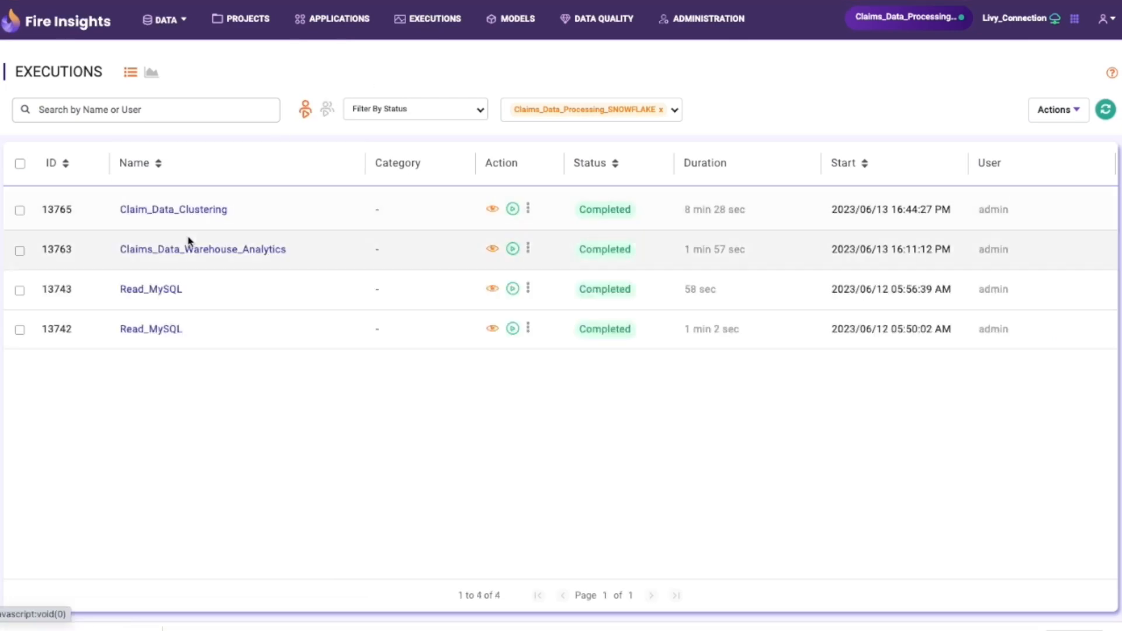
left_click(194, 258)
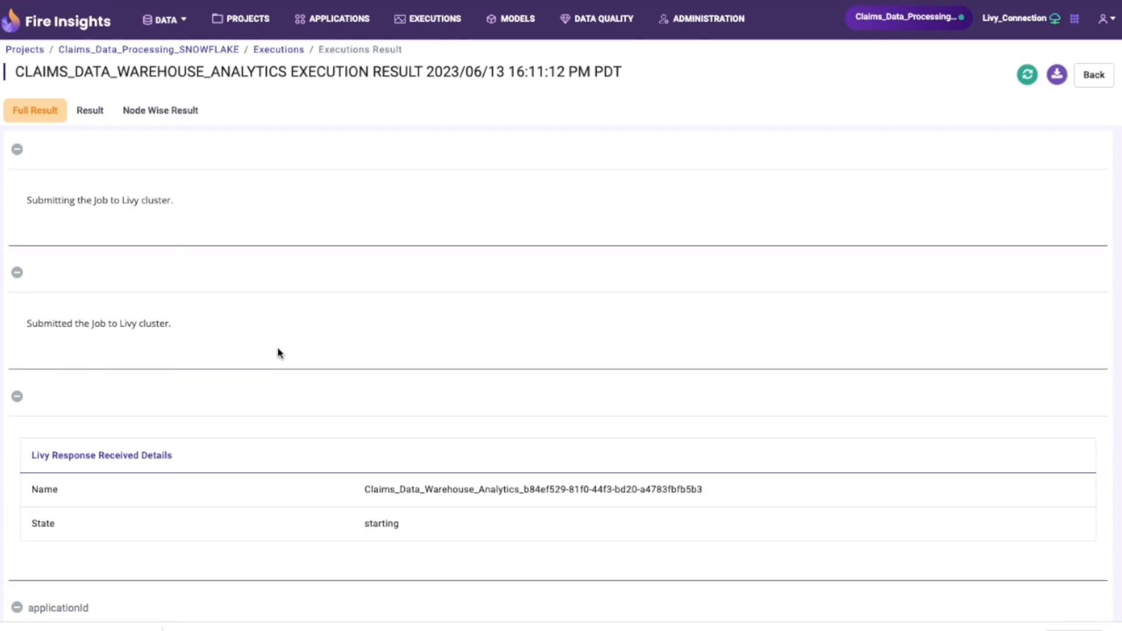
left_click(98, 117)
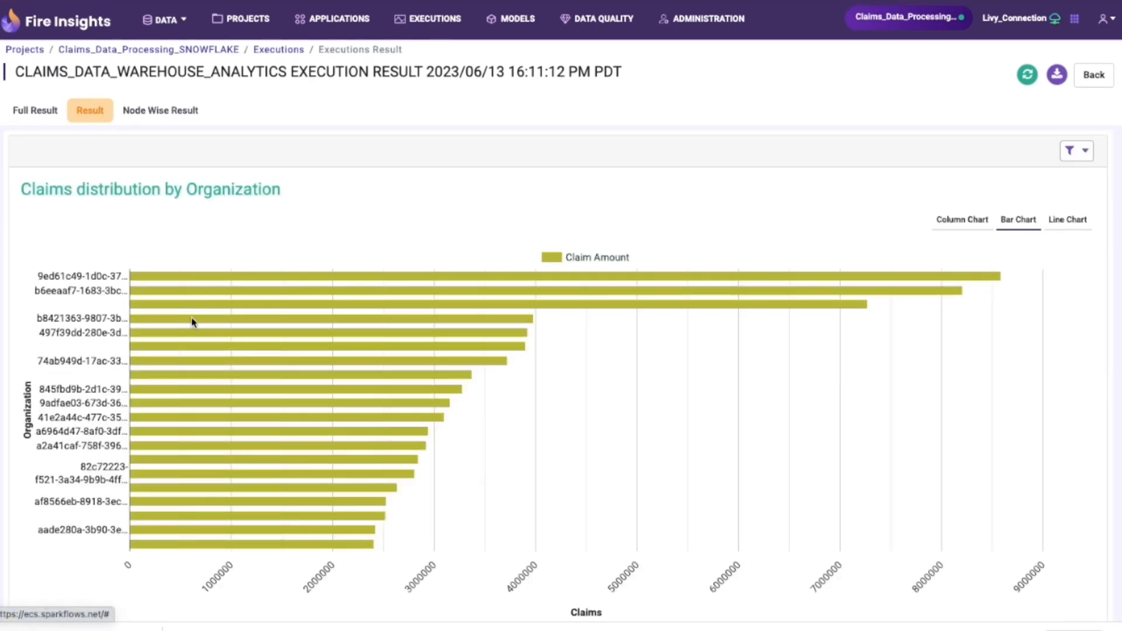
Step: Examine the result charts of claims by organization, patient, provider and geography, including individual slices of the provider pie chart
scroll(193, 322, "down", 5)
scroll(193, 323, "down", 15)
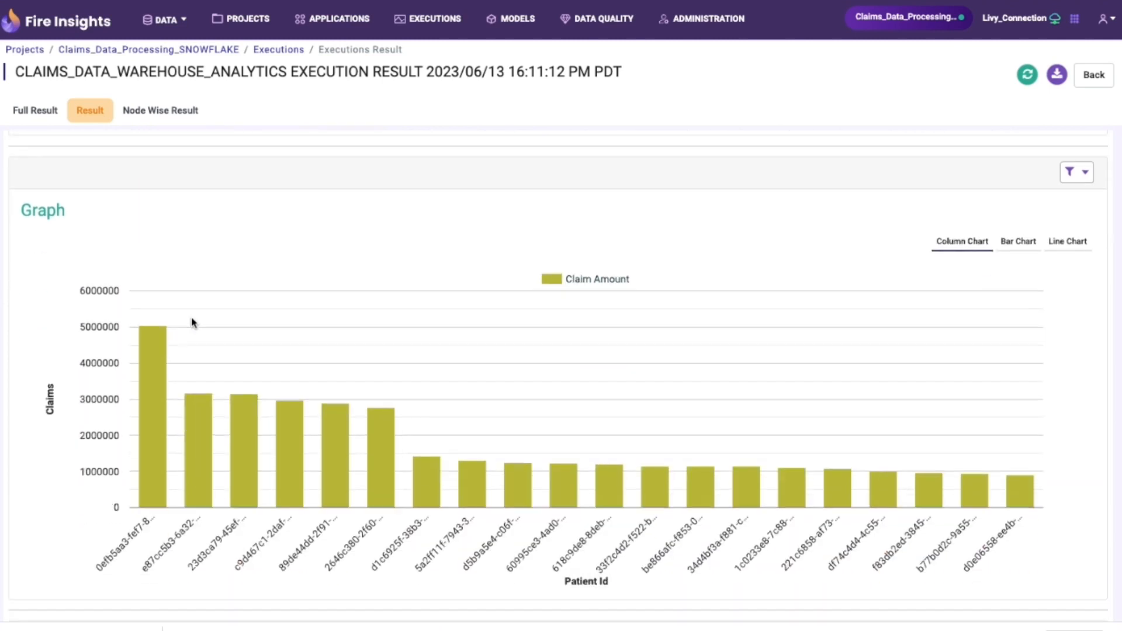
scroll(192, 323, "down", 2)
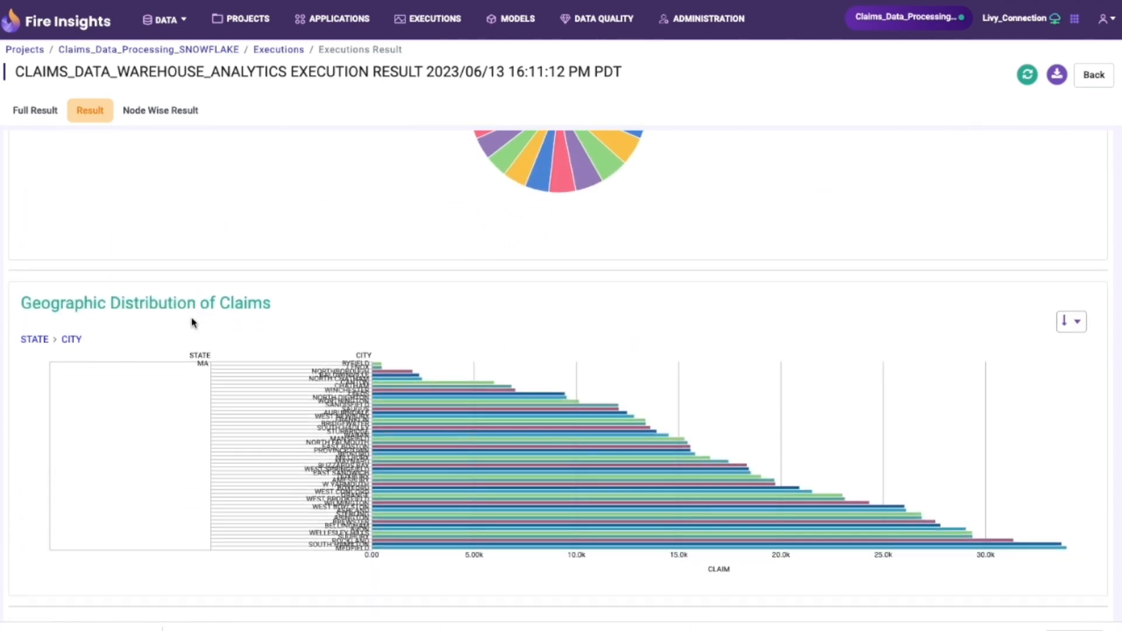
scroll(193, 322, "up", 2)
scroll(193, 322, "up", 1)
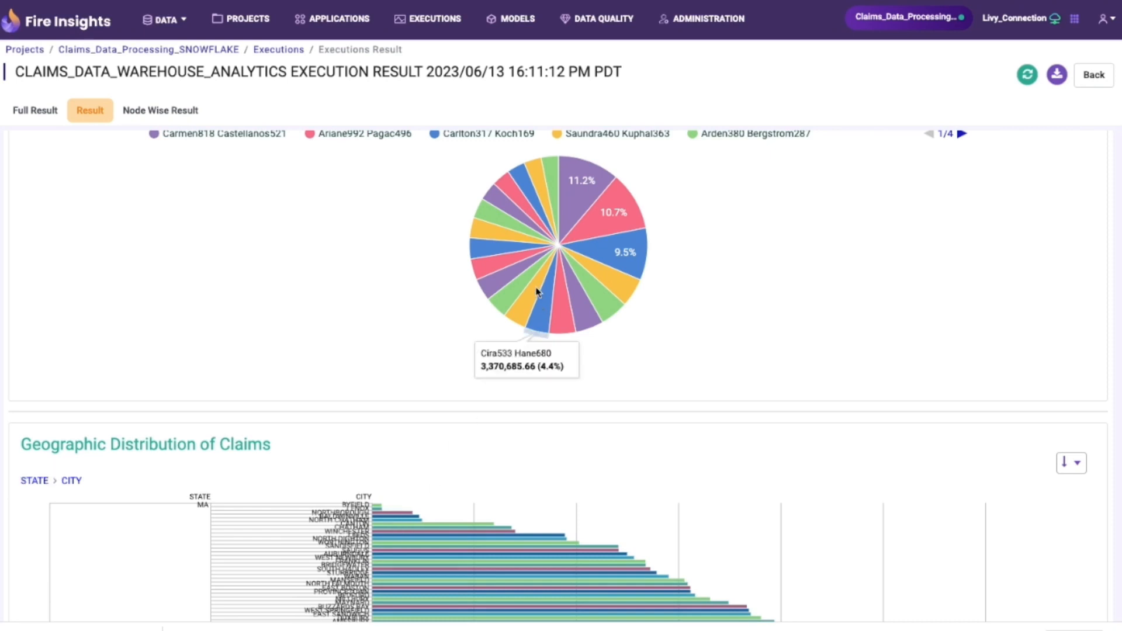
mouse_move(610, 208)
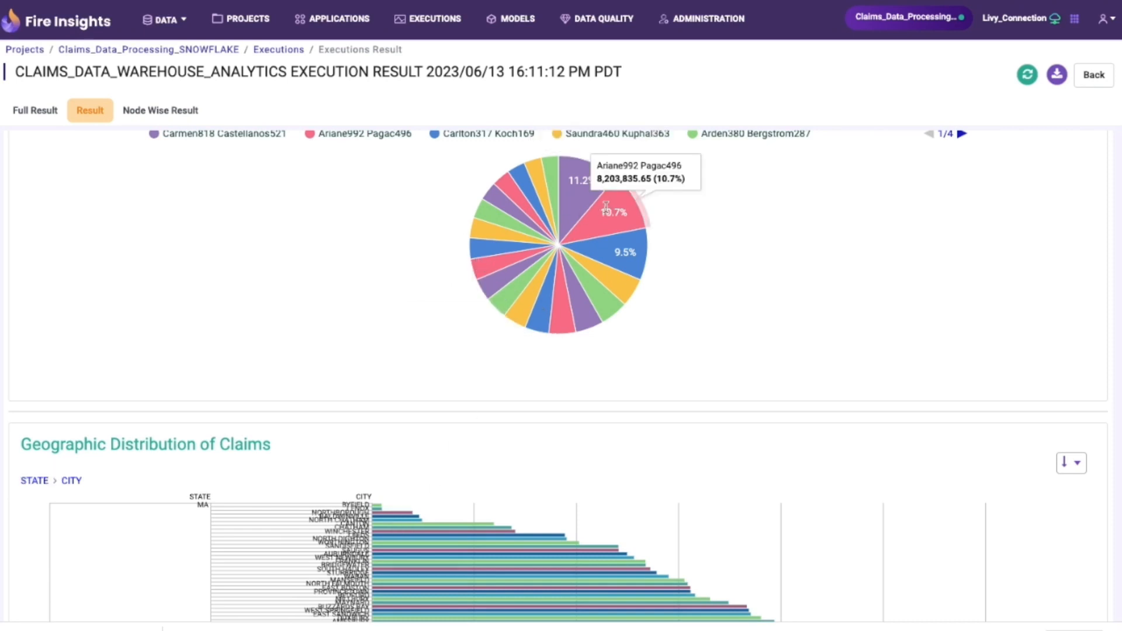
scroll(610, 208, "up", 1)
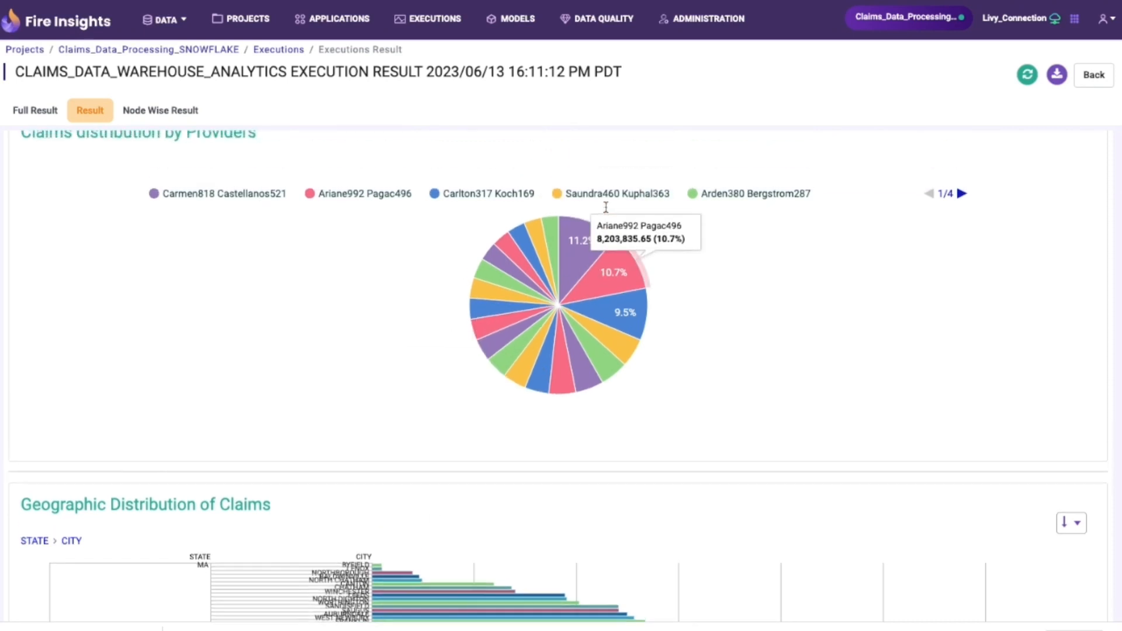
Step: Open the project's Claims_Data_Warehouse_Analytics workflow and review its Read From Snowflake node's settings without changing them
left_click(197, 51)
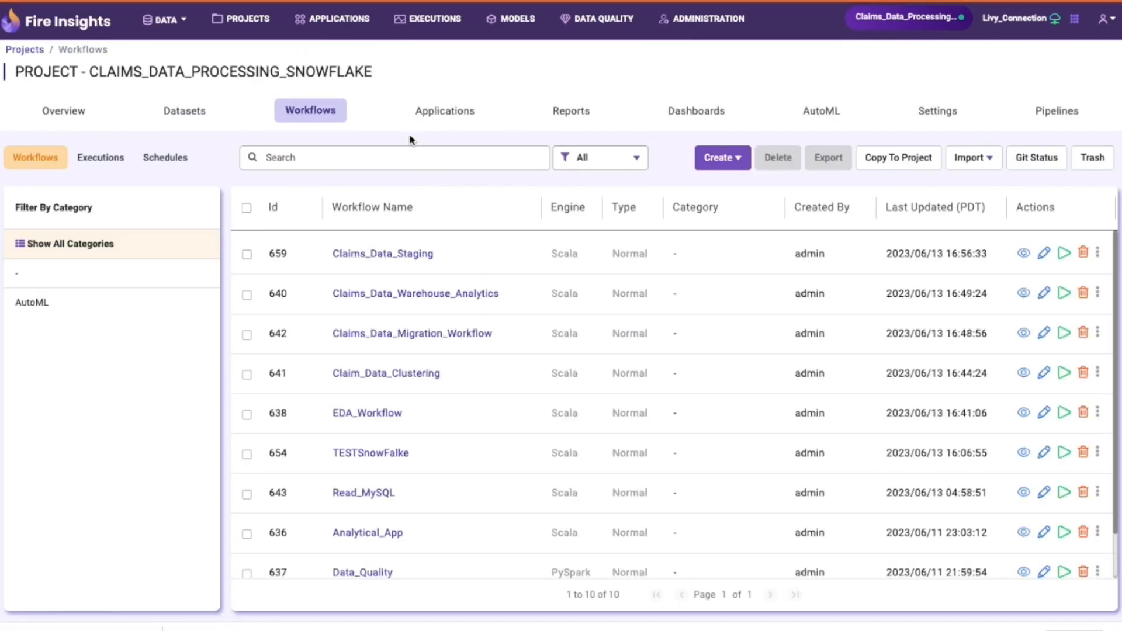
left_click(425, 295)
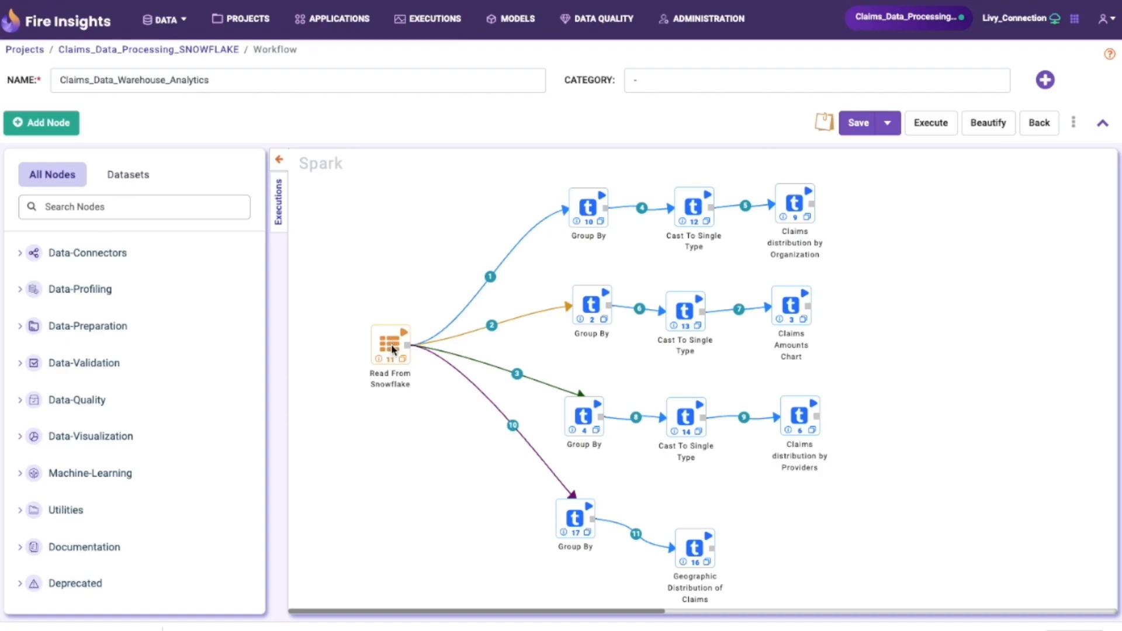
double_click(392, 349)
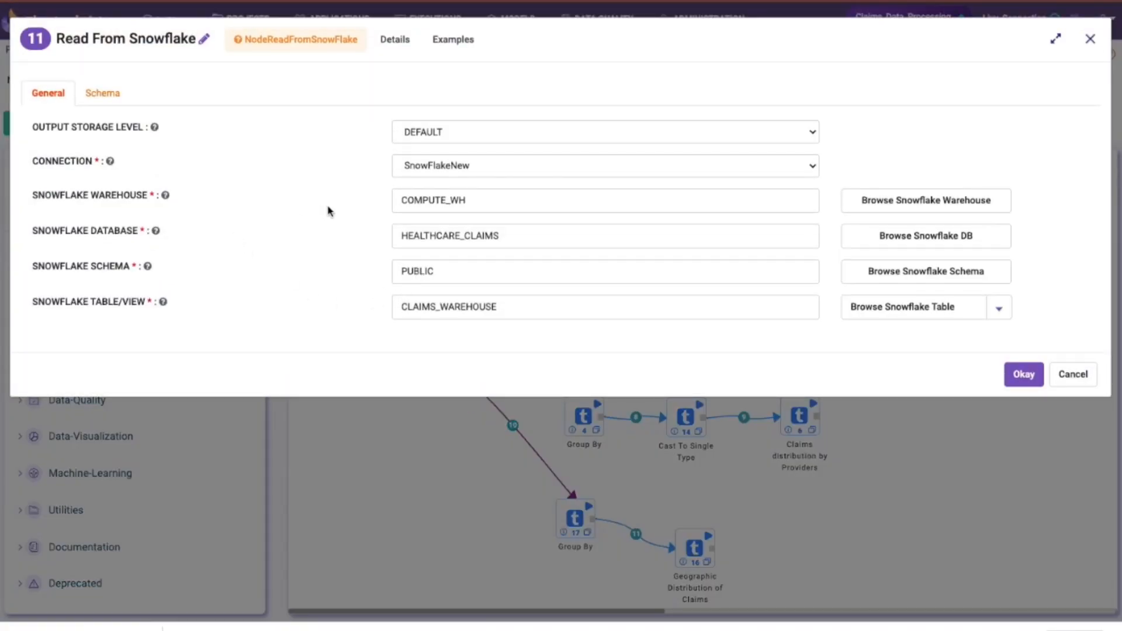
left_click(1066, 379)
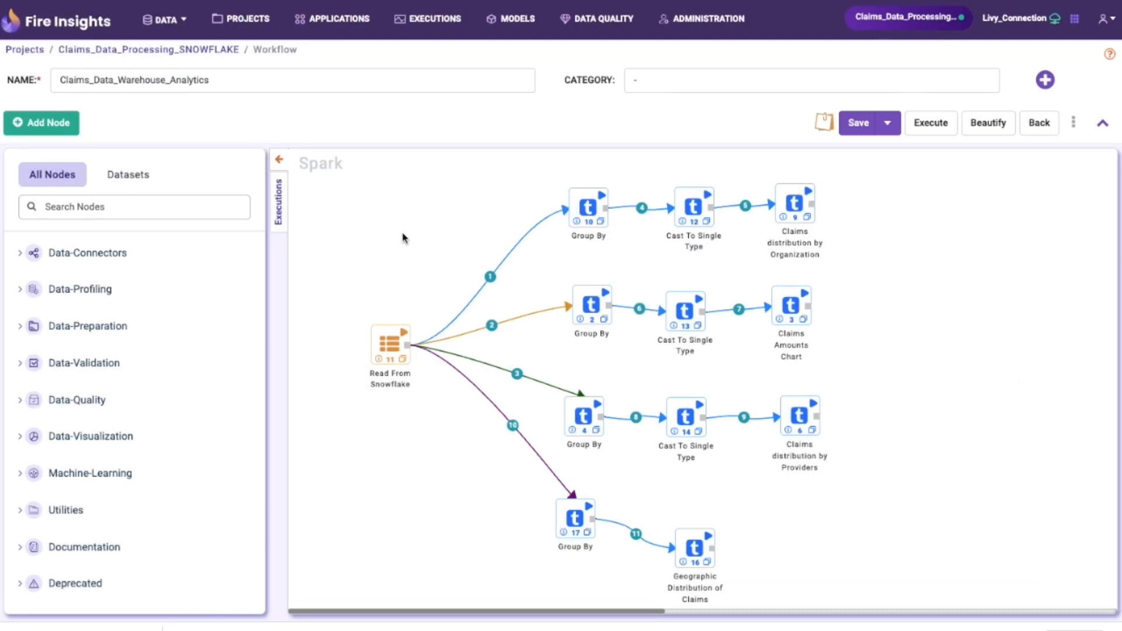
Step: Leave the workflow editor without saving and open CLAIM_DATA_ANALYSIS_PIPELINE from the project's pipelines
left_click(203, 50)
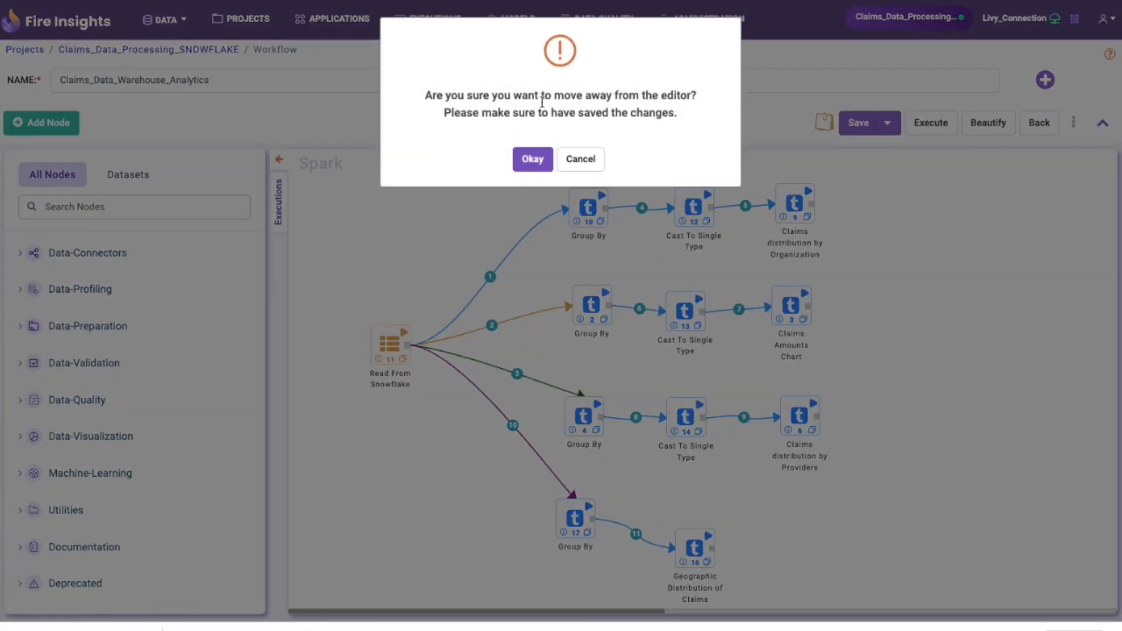
left_click(533, 158)
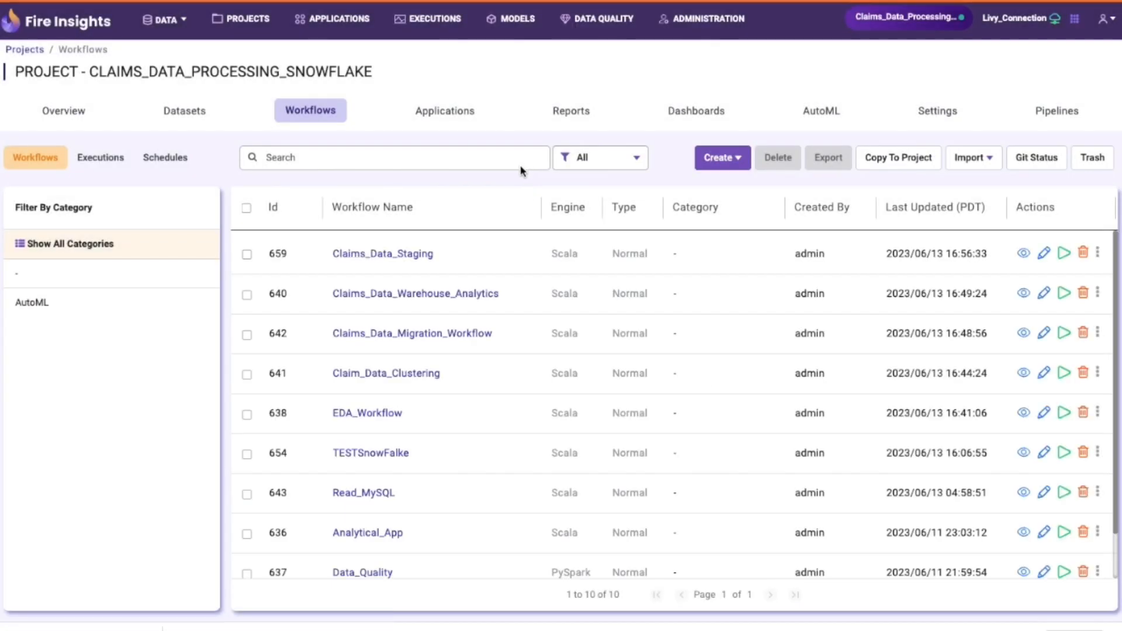
left_click(1057, 111)
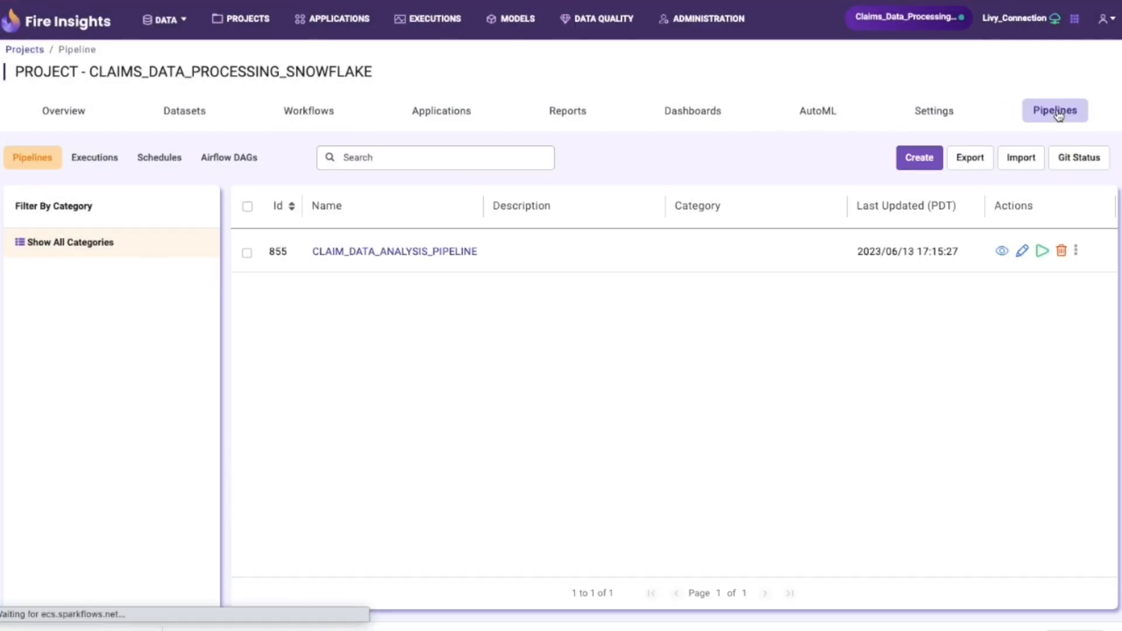
left_click(439, 252)
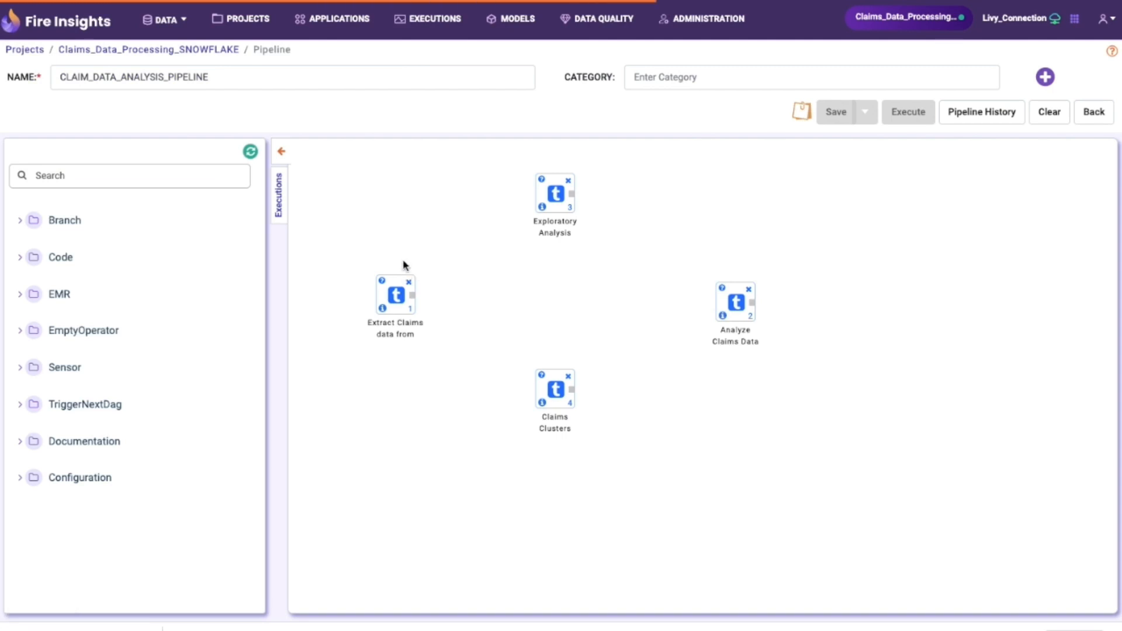
Step: Expand the Sensor, TriggerNextDag and EMR operator categories to view the operators available for the pipeline
left_click(22, 368)
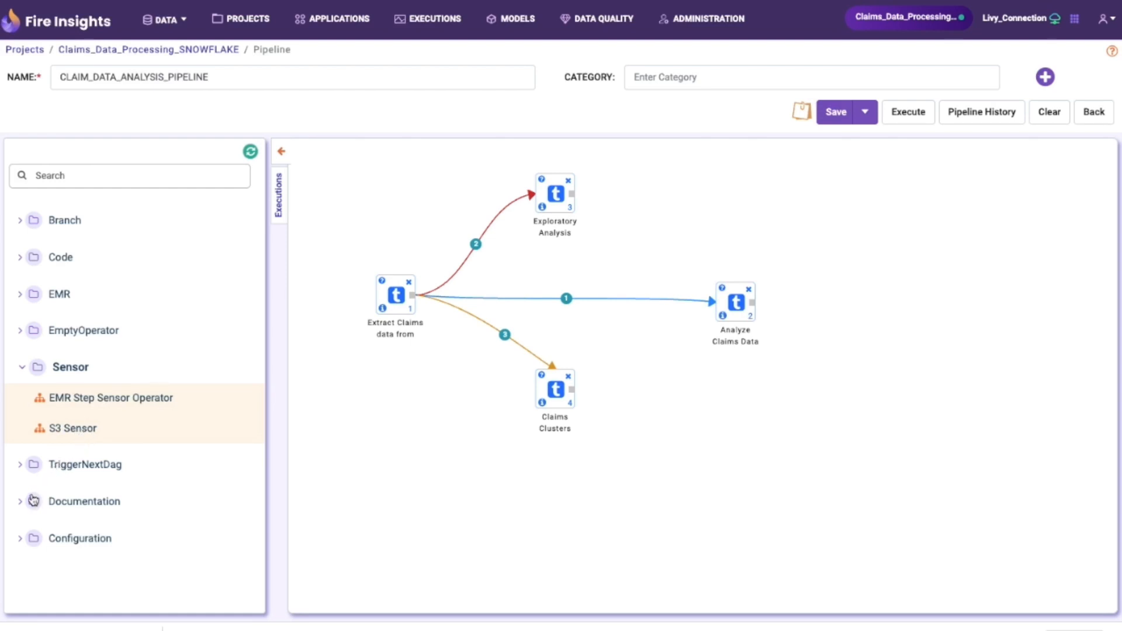
left_click(21, 466)
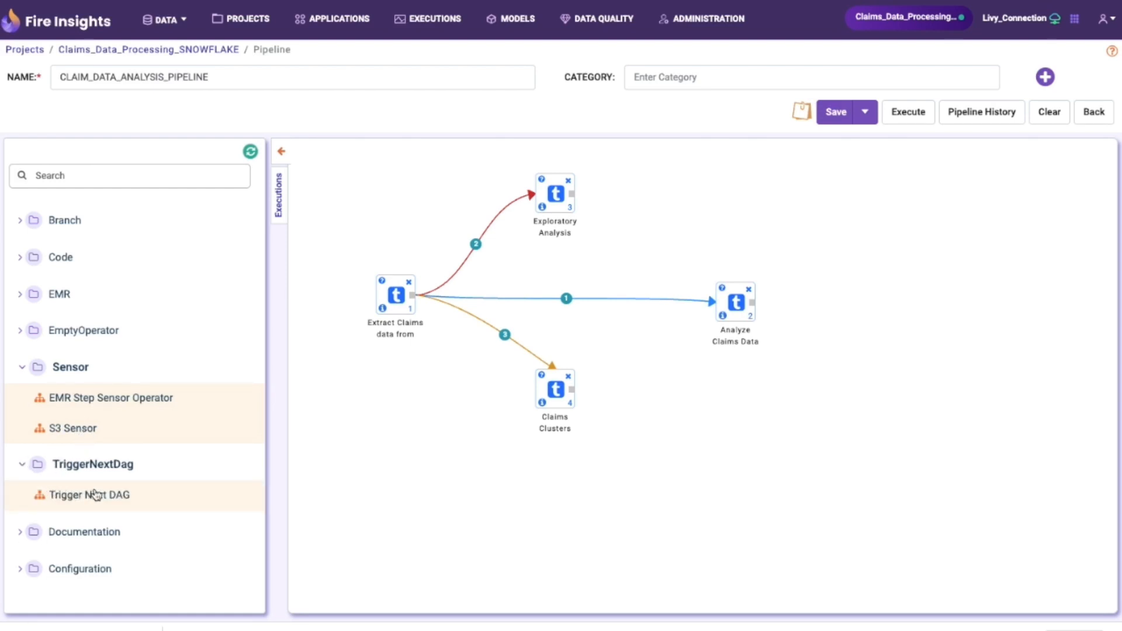
left_click(21, 293)
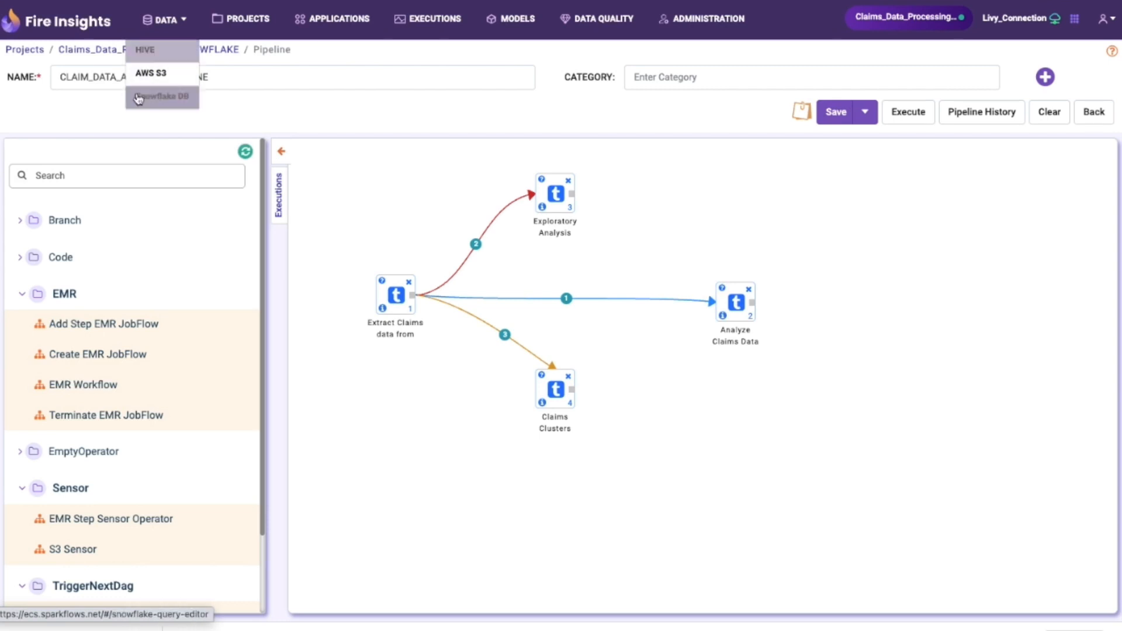
Step: Return to the project's pipelines and review the schedule settings of CLAIM_DATA_ANALYSIS_PIPELINE, cancelling without an update
left_click(97, 51)
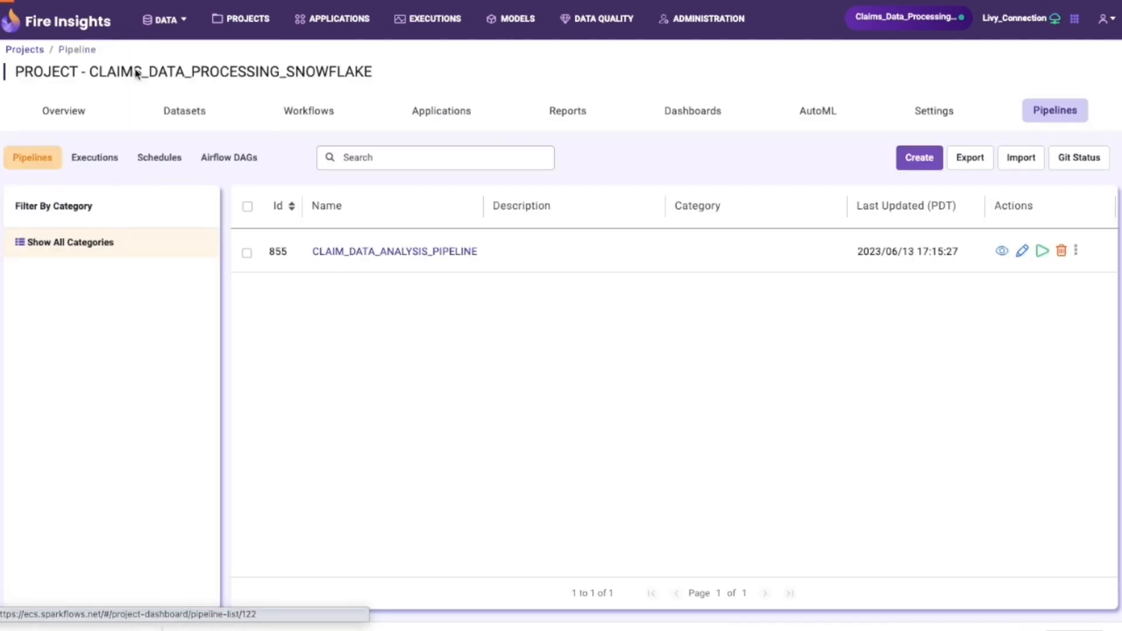
left_click(159, 164)
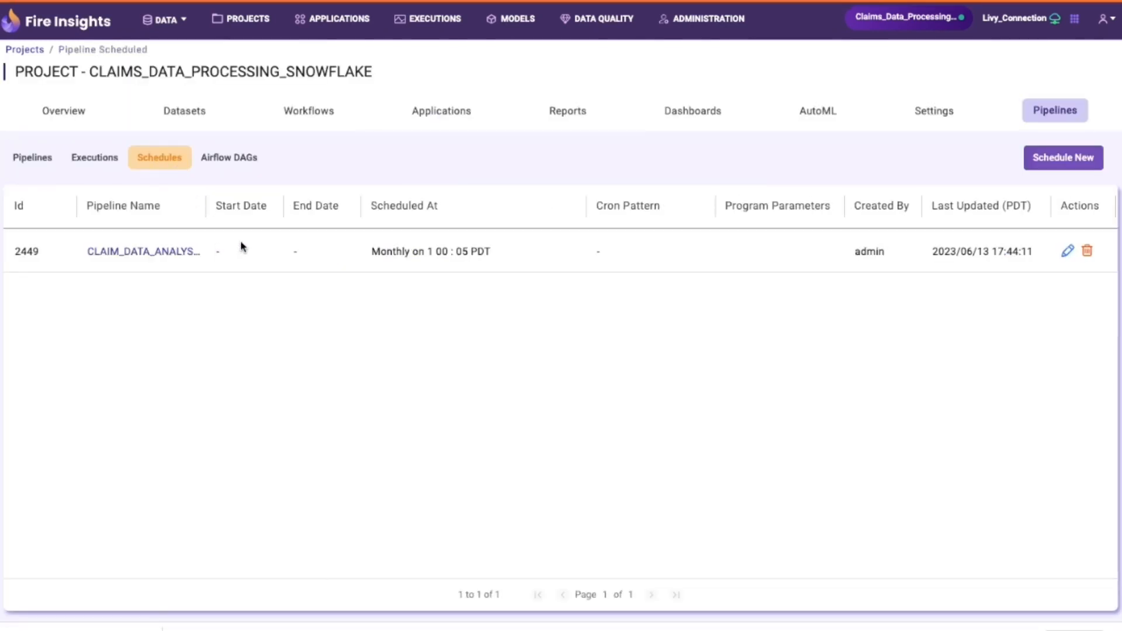
left_click(1067, 256)
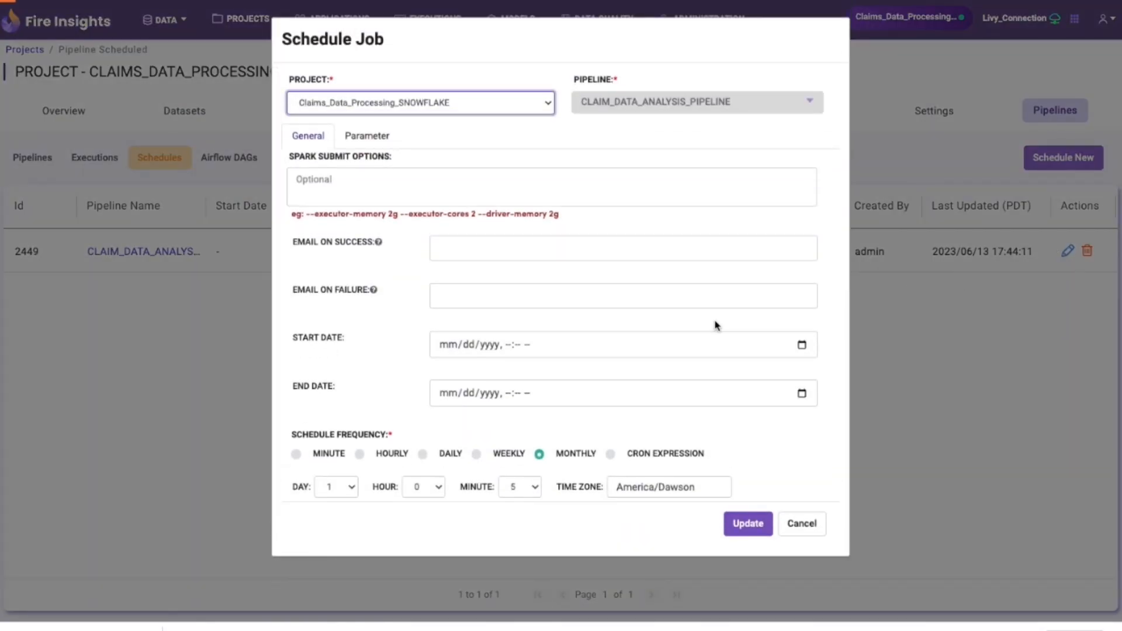
left_click(808, 530)
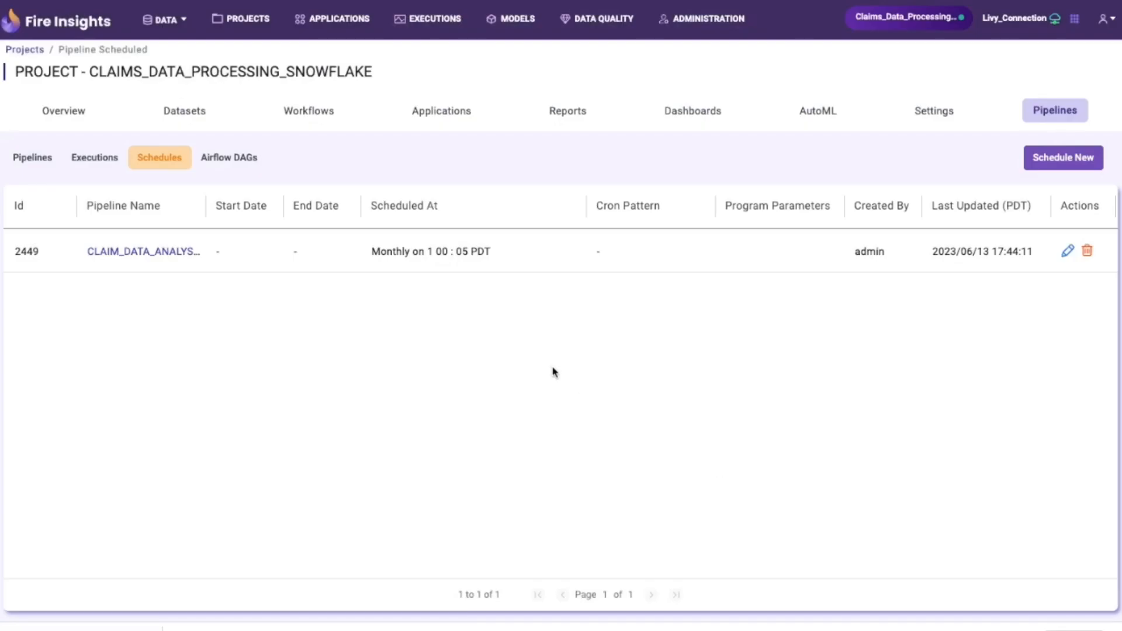
Step: Review the past executions of the Snowflake project's pipelines and return to the projects list
left_click(103, 165)
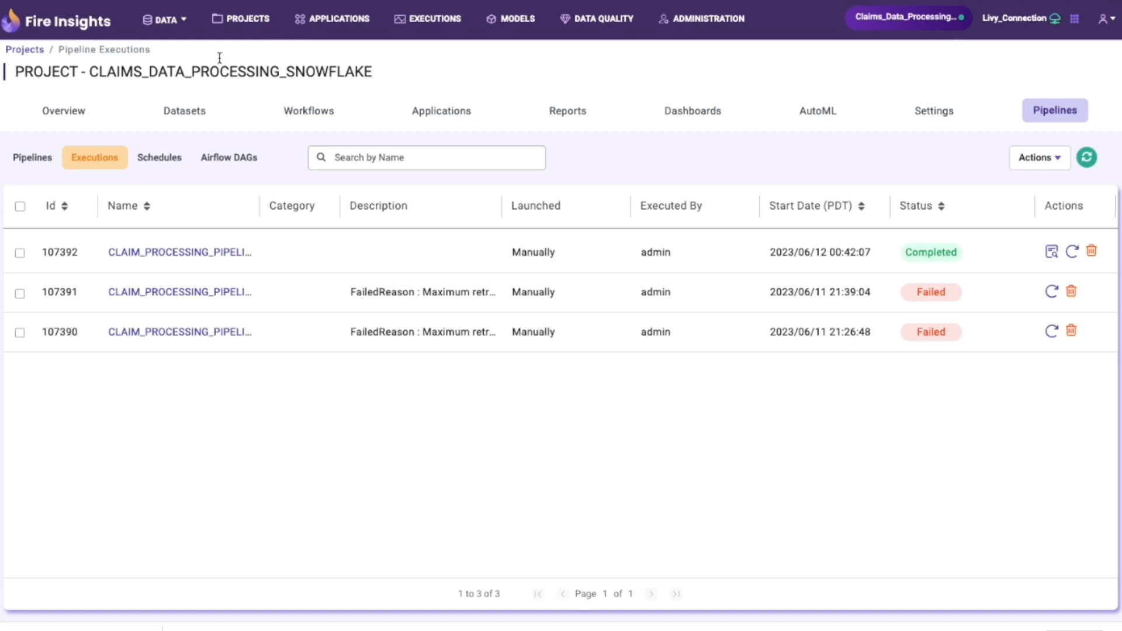
left_click(30, 52)
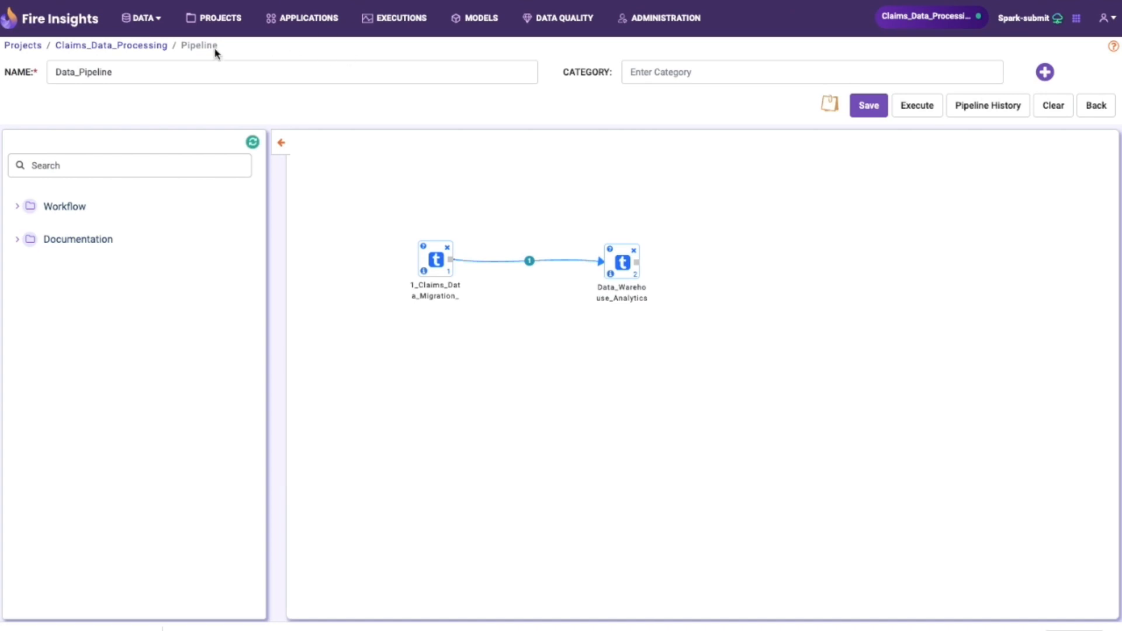
Step: Leave the Data_Pipeline editor and review the datasets and workflows of the Claims_Data_Processing project
left_click(154, 46)
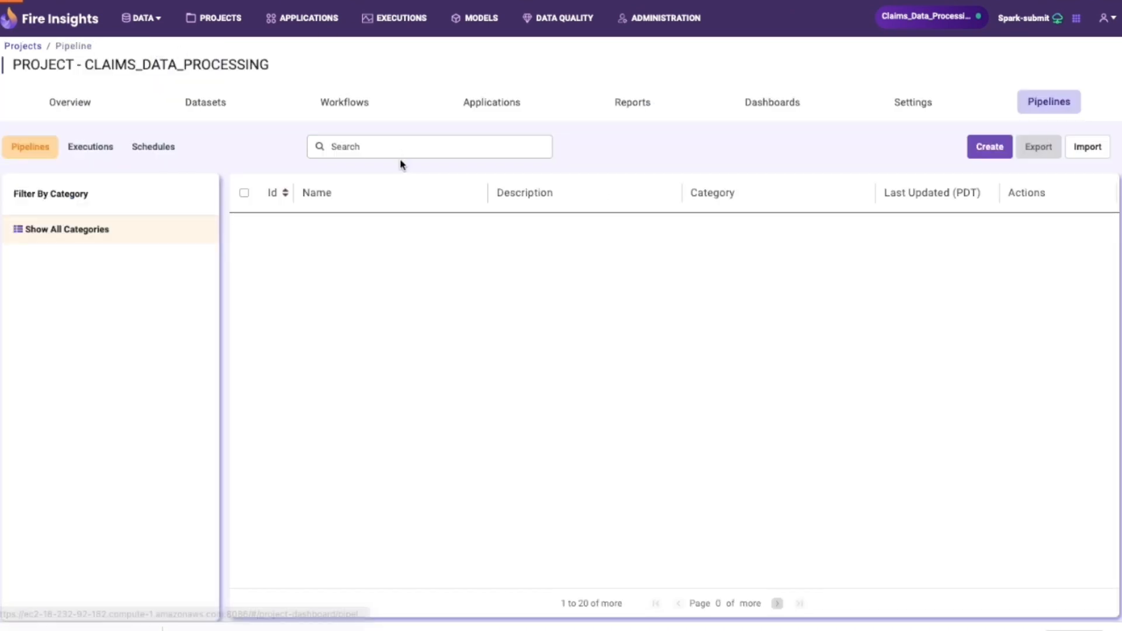
left_click(208, 103)
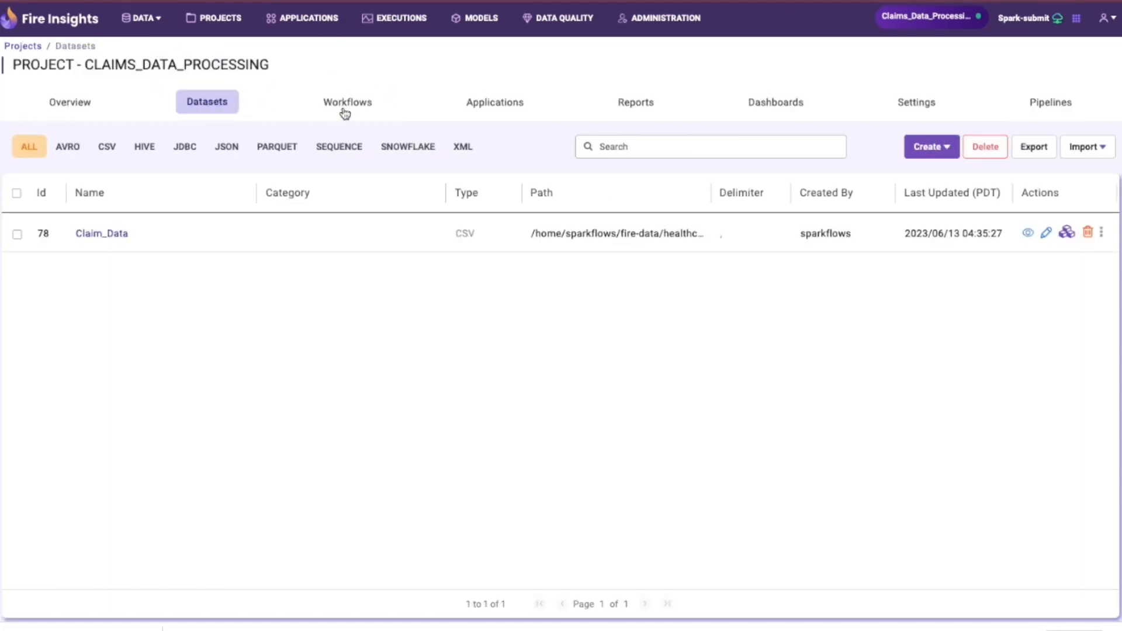
left_click(347, 104)
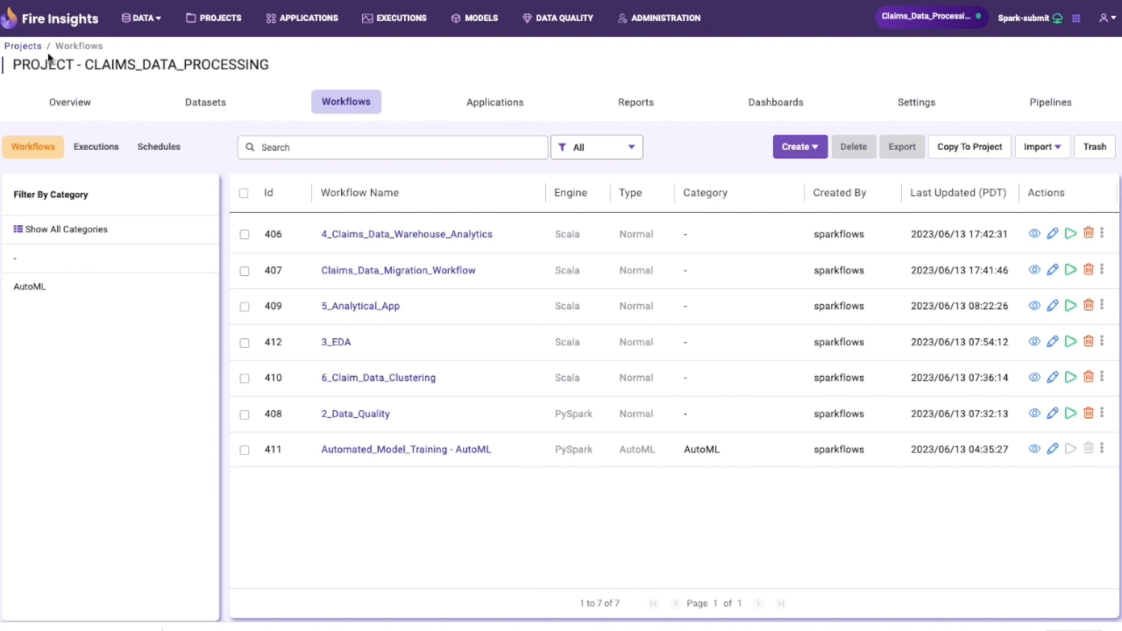
Step: Share the Claims_Data_Processing project with the DEFAULT group, granting read, write and execute permissions
left_click(26, 46)
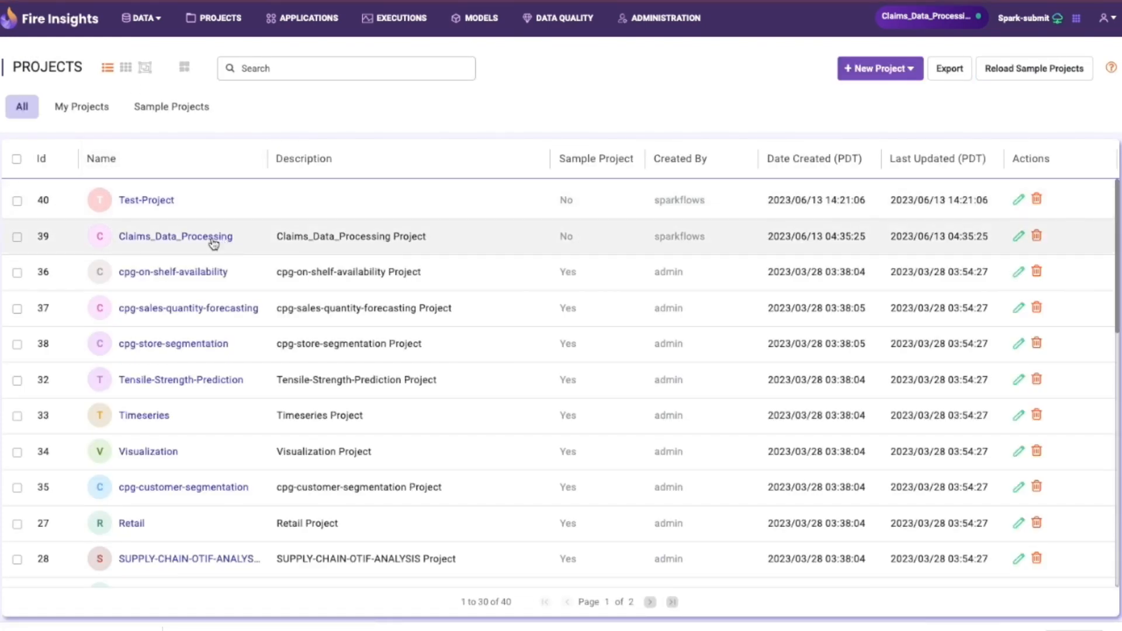
left_click(213, 241)
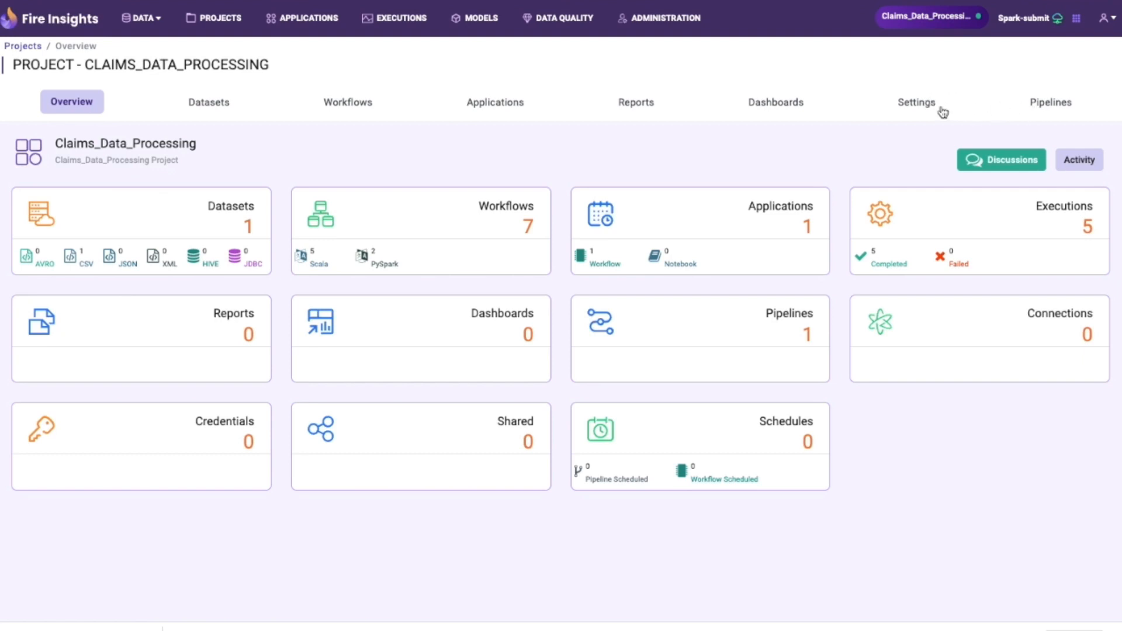
left_click(923, 110)
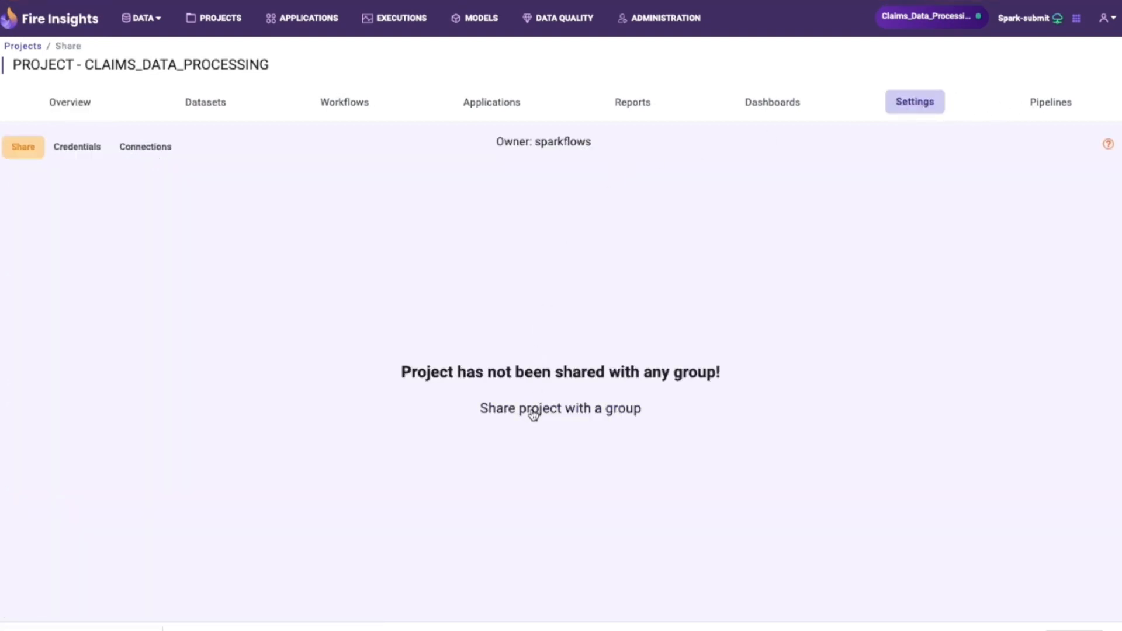
left_click(534, 409)
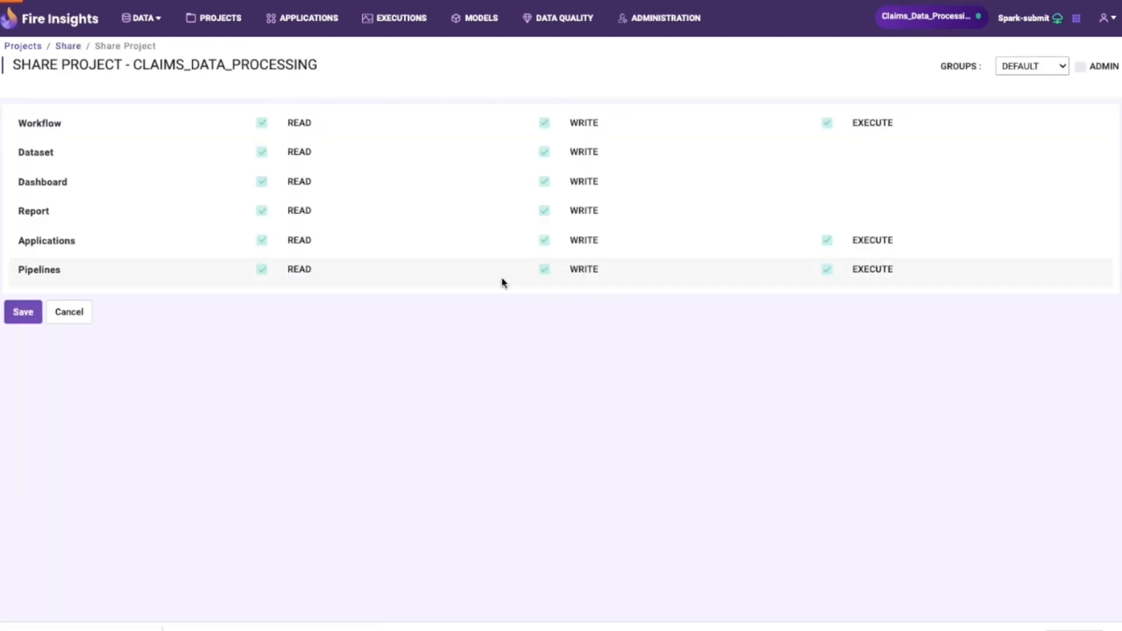
left_click(1054, 66)
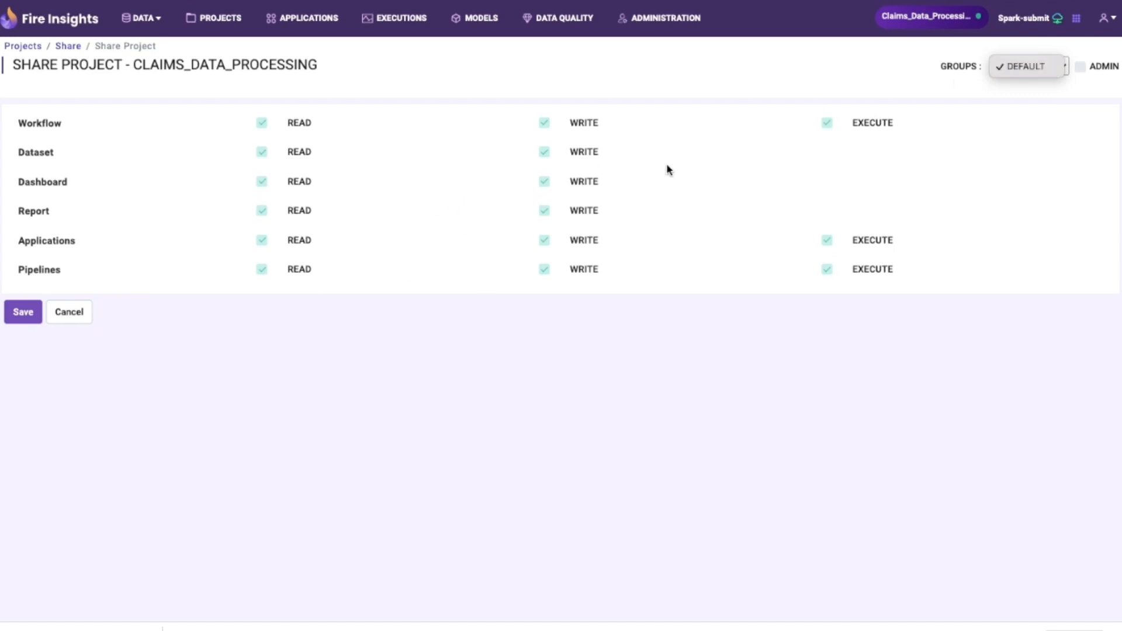
left_click(23, 313)
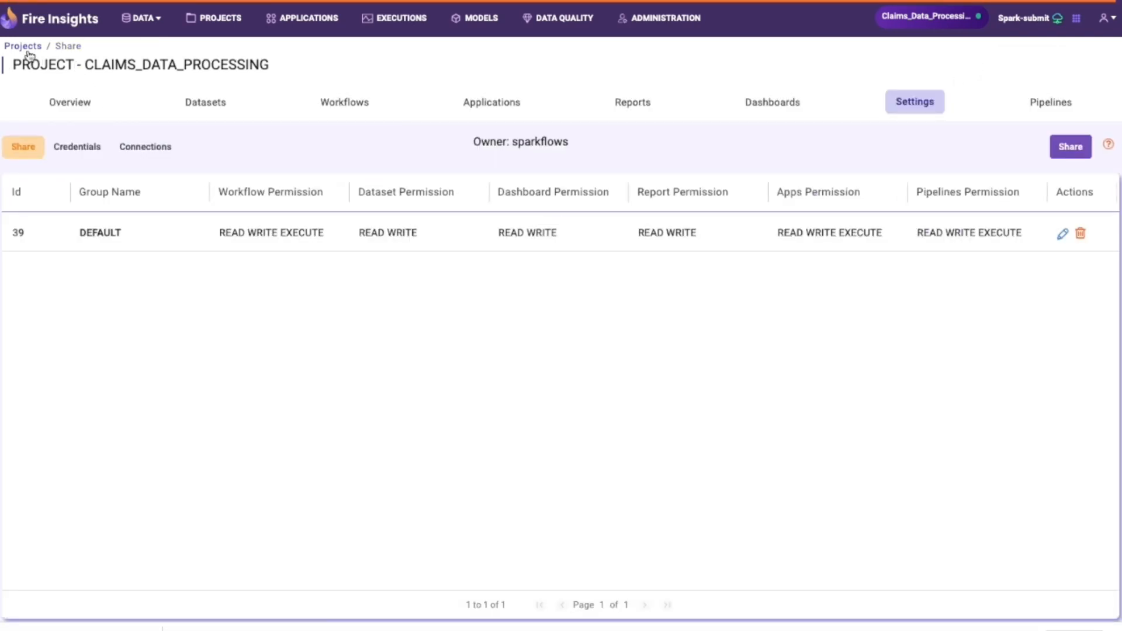
Step: Return to the projects list and filter the Snowflake instance's projects by "Claim"
left_click(27, 50)
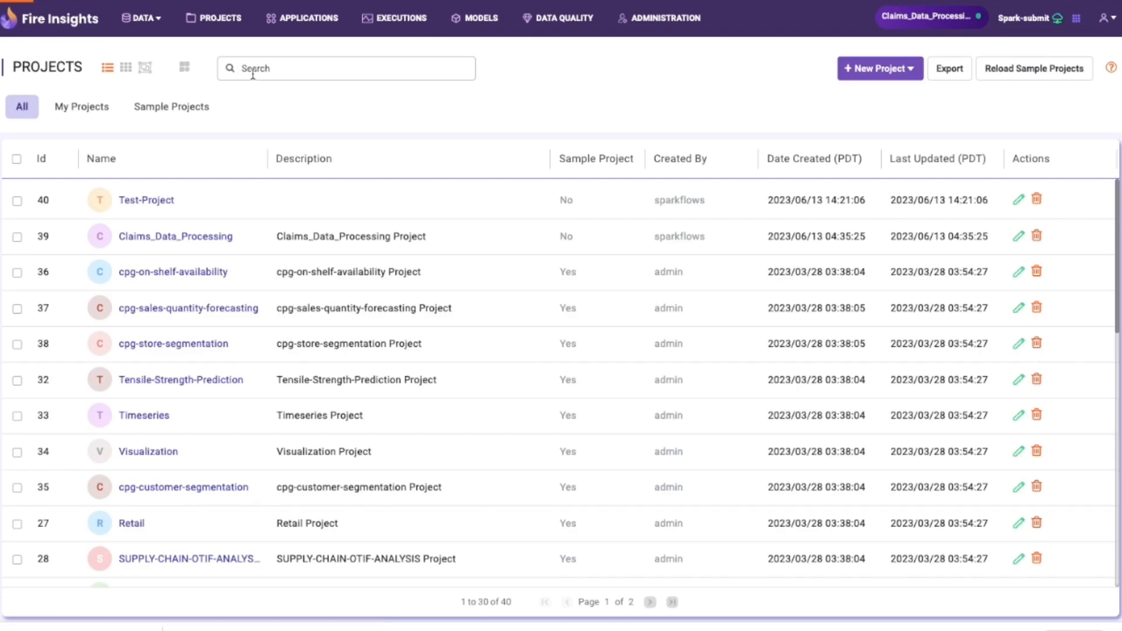
left_click(285, 67)
type("Cla")
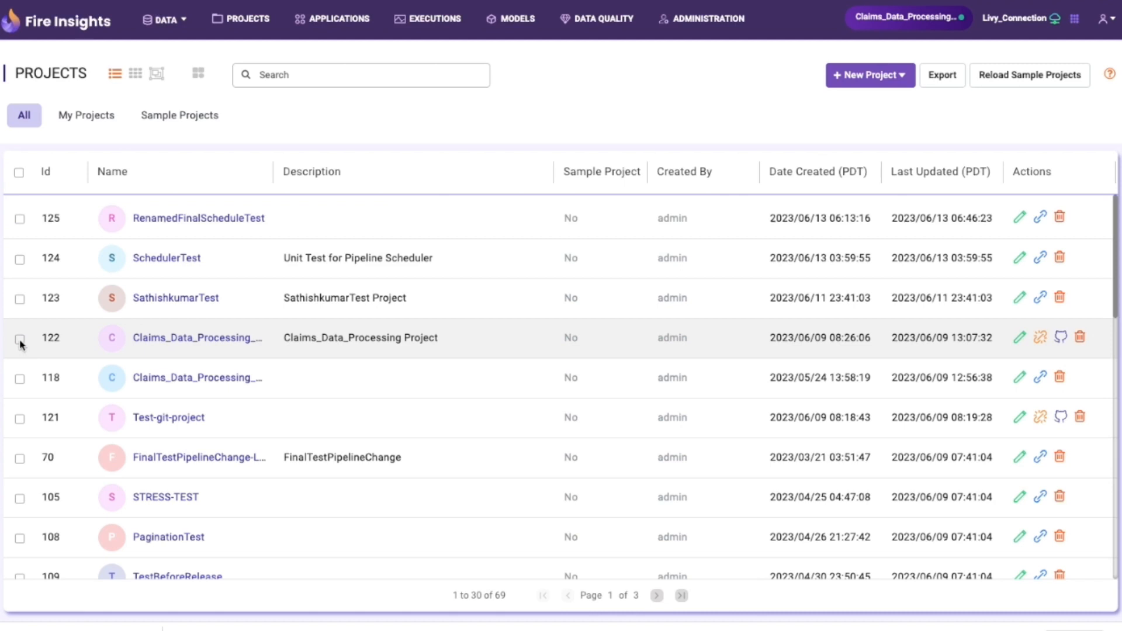
left_click(285, 76)
type("Claim")
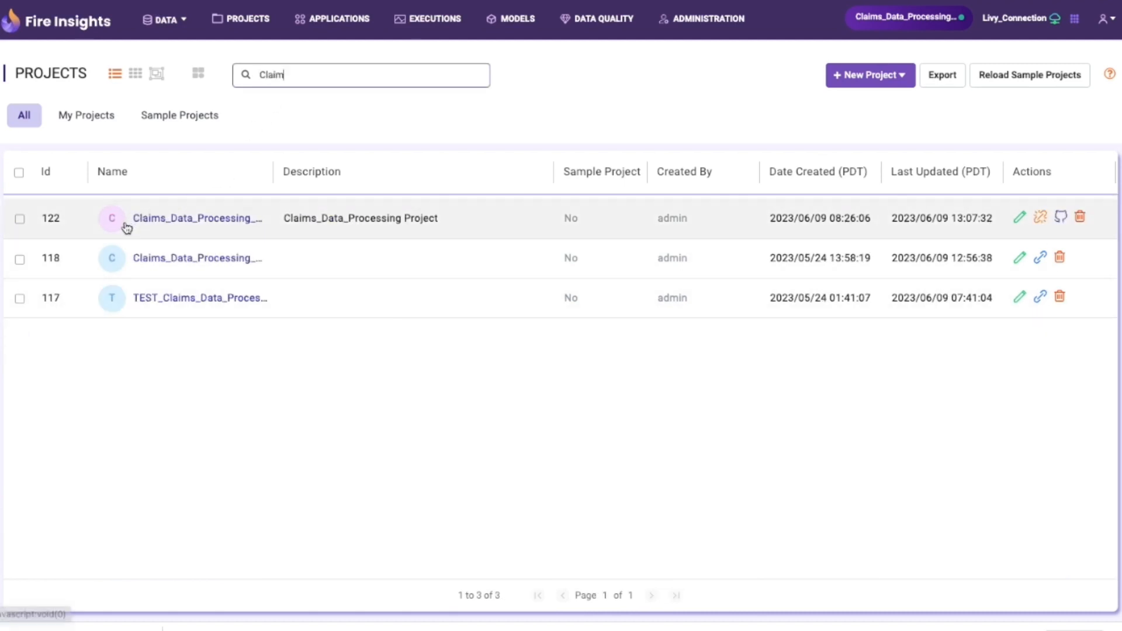
Step: Select the Claims_Data_Processing_SNOWFLAKE project and view its Git push dialog, cancelling without committing
left_click(20, 219)
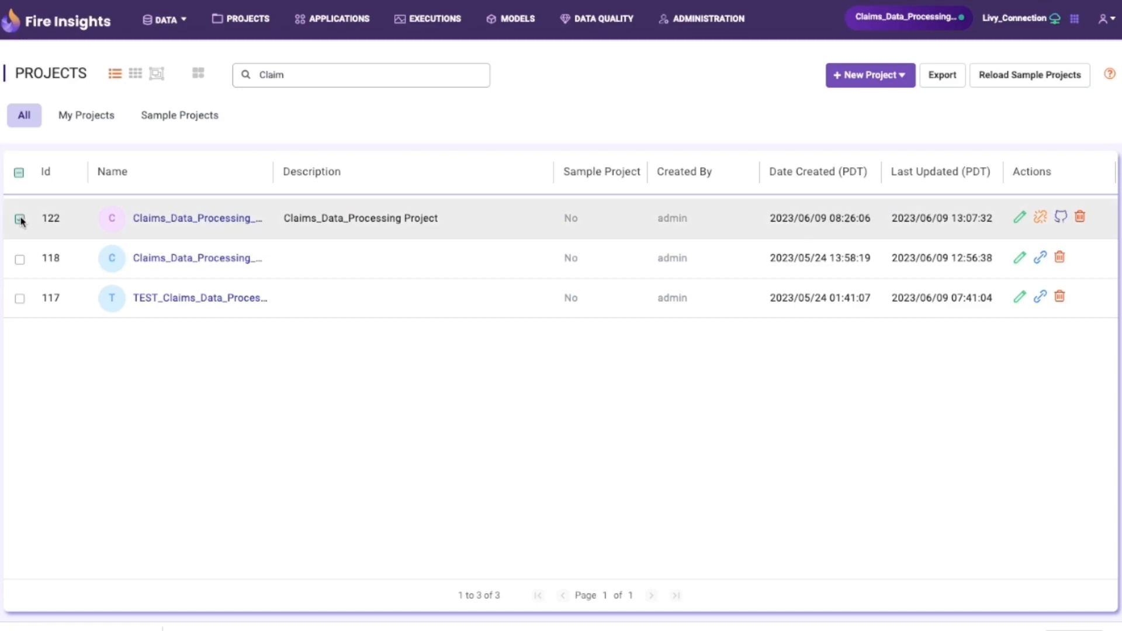
left_click(1061, 217)
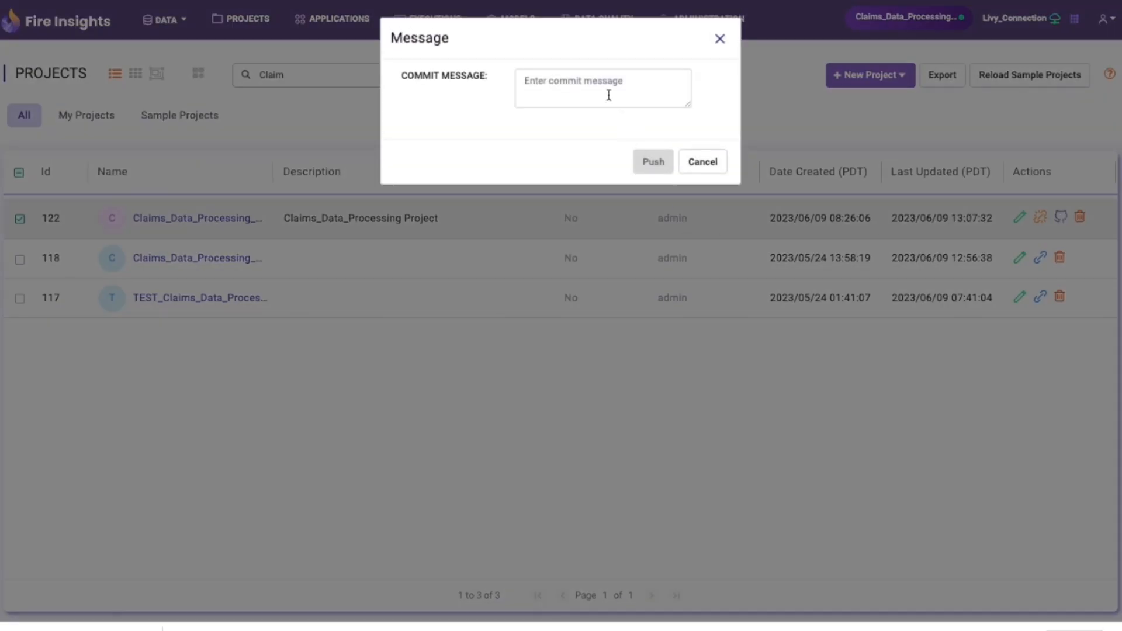
left_click(697, 166)
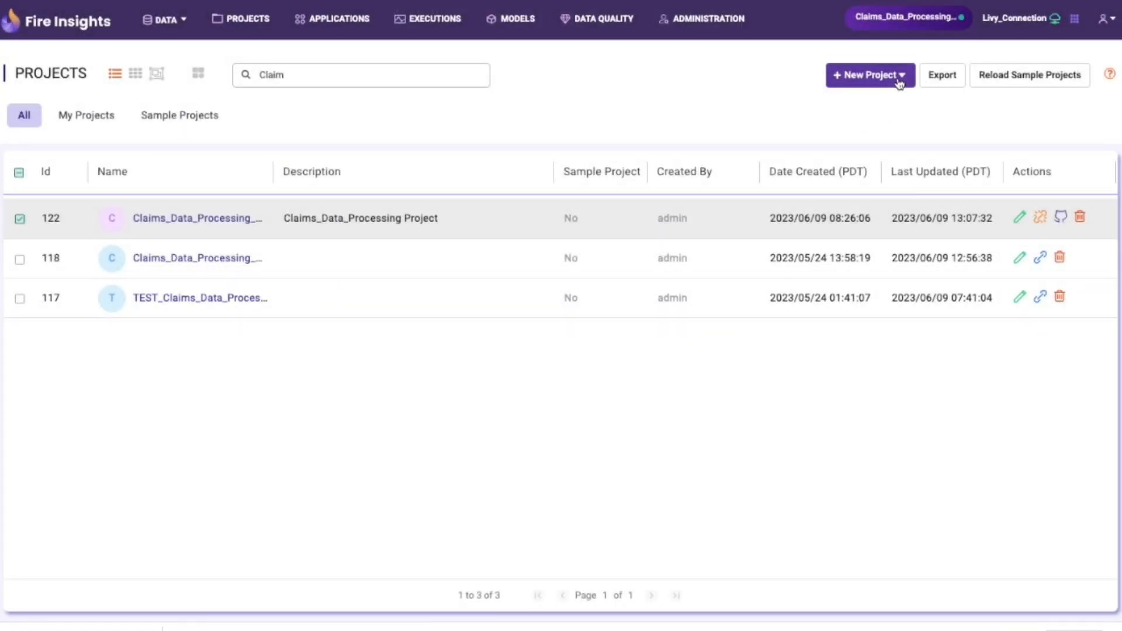
Step: Review the options for importing a project from Git, including the branches and the other-repo source, and cancel the import
left_click(900, 83)
left_click(865, 123)
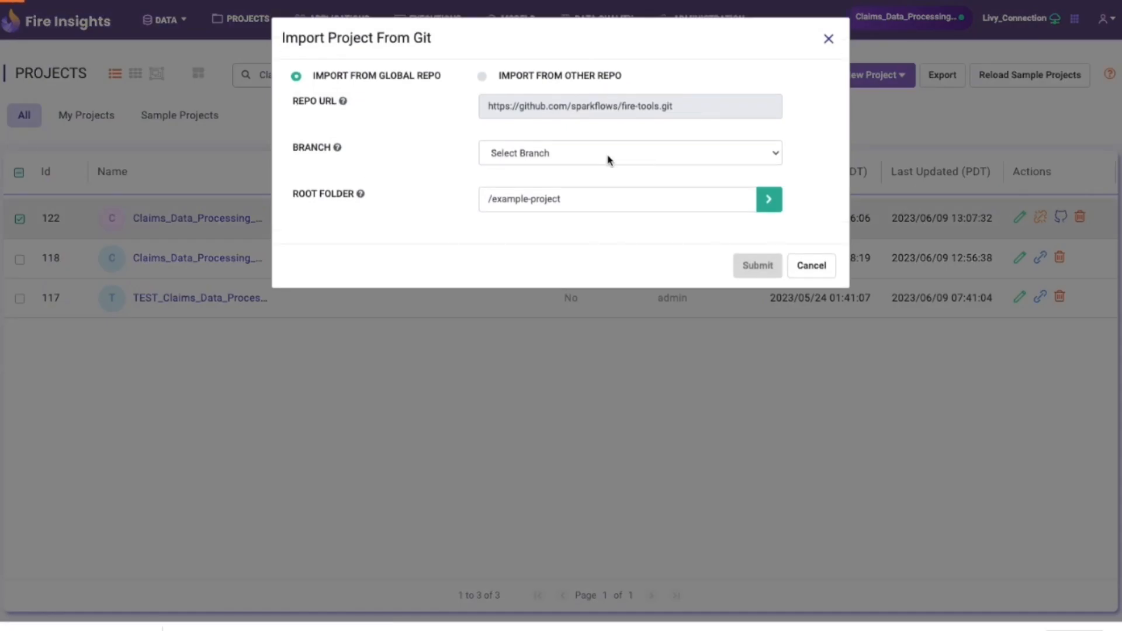
left_click(501, 161)
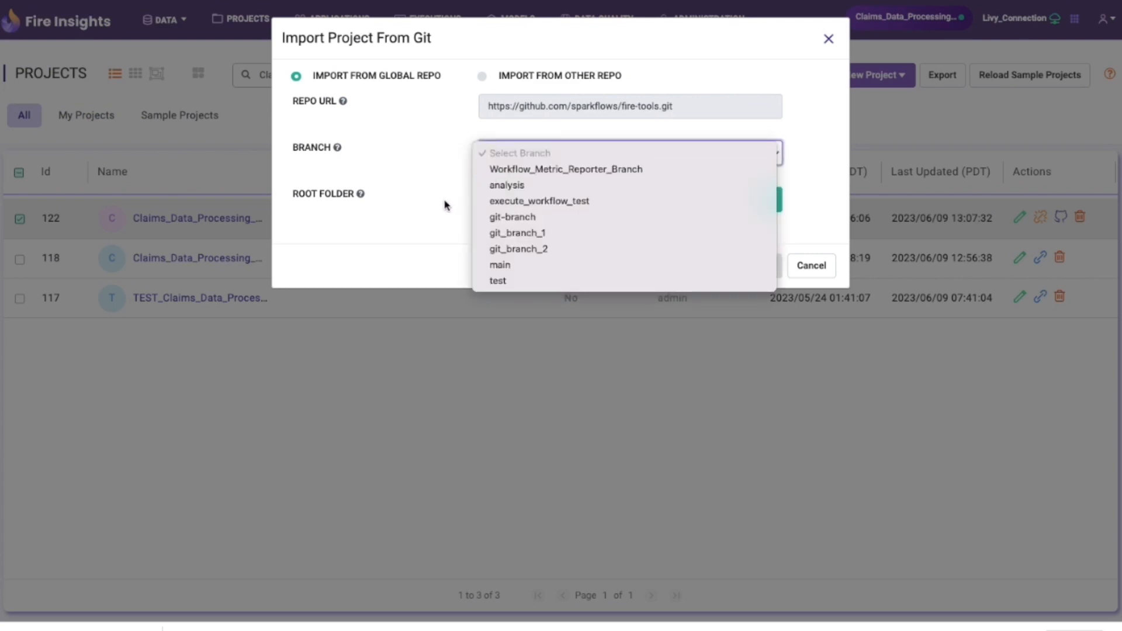
left_click(467, 204)
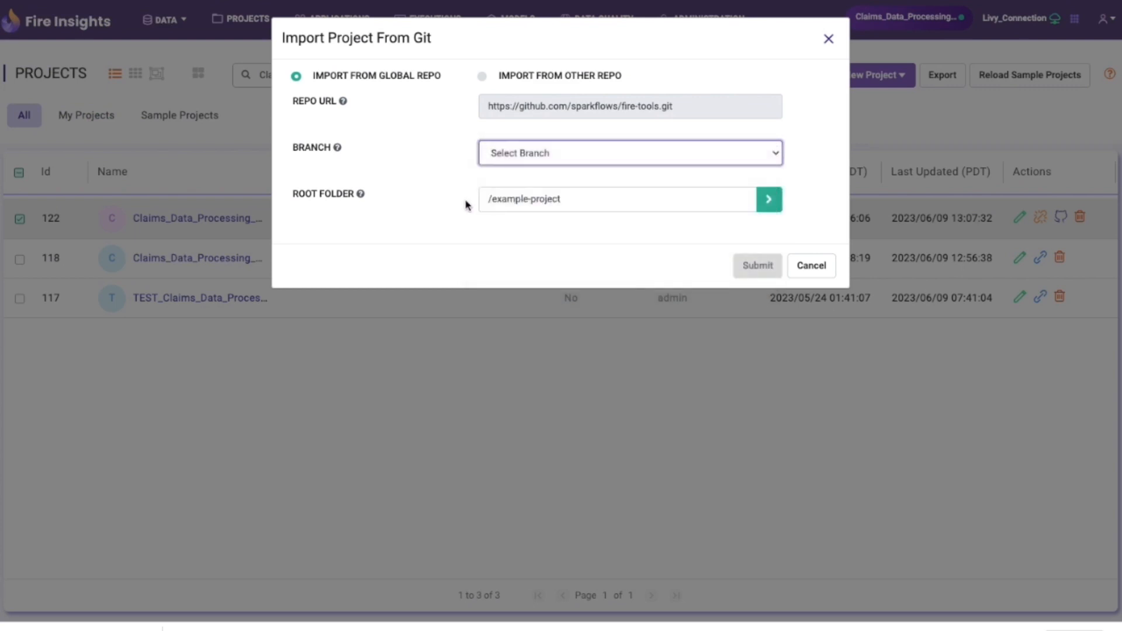
left_click(483, 79)
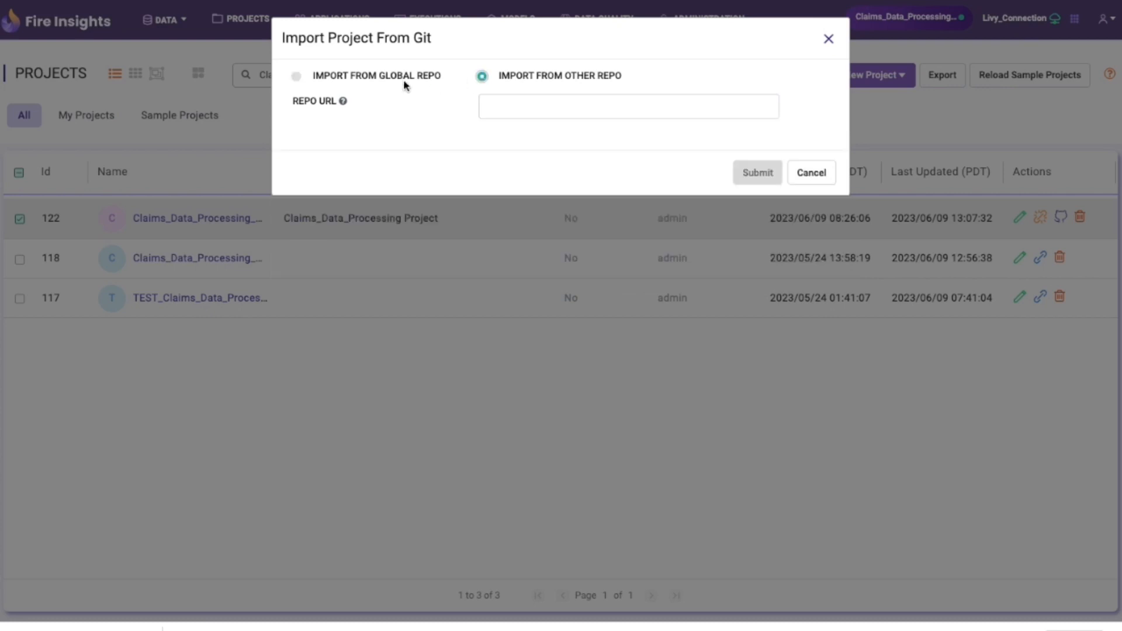
left_click(296, 77)
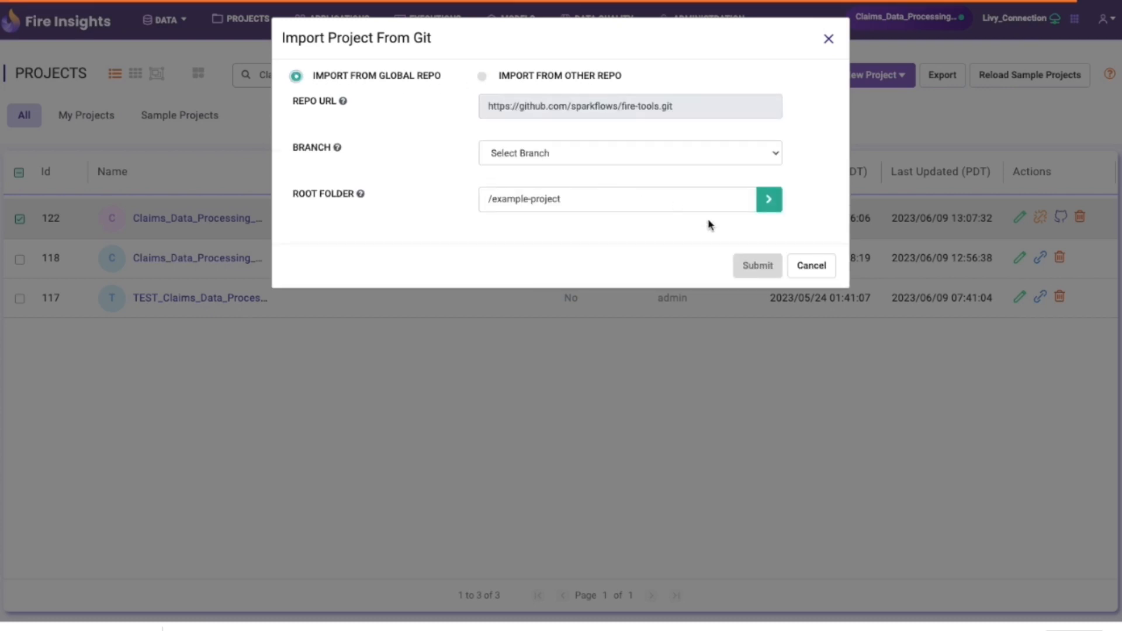
left_click(817, 270)
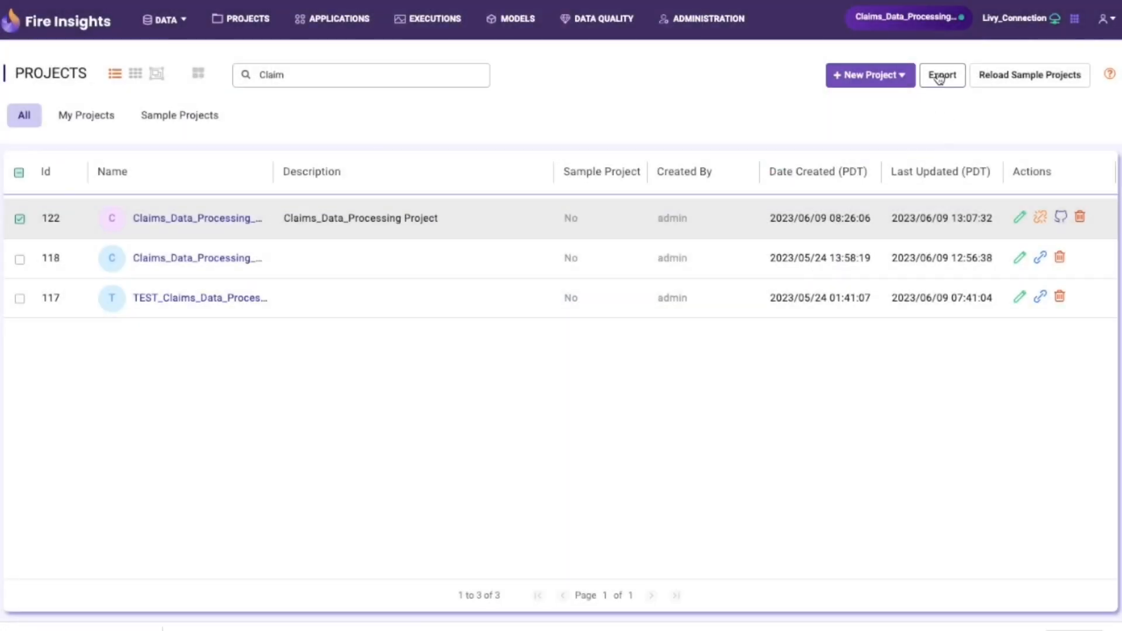
Step: Preview exporting all of the project's components and view the Claims_Data_Processing_SNOWFLAKE project's edit settings, cancelling both
left_click(942, 75)
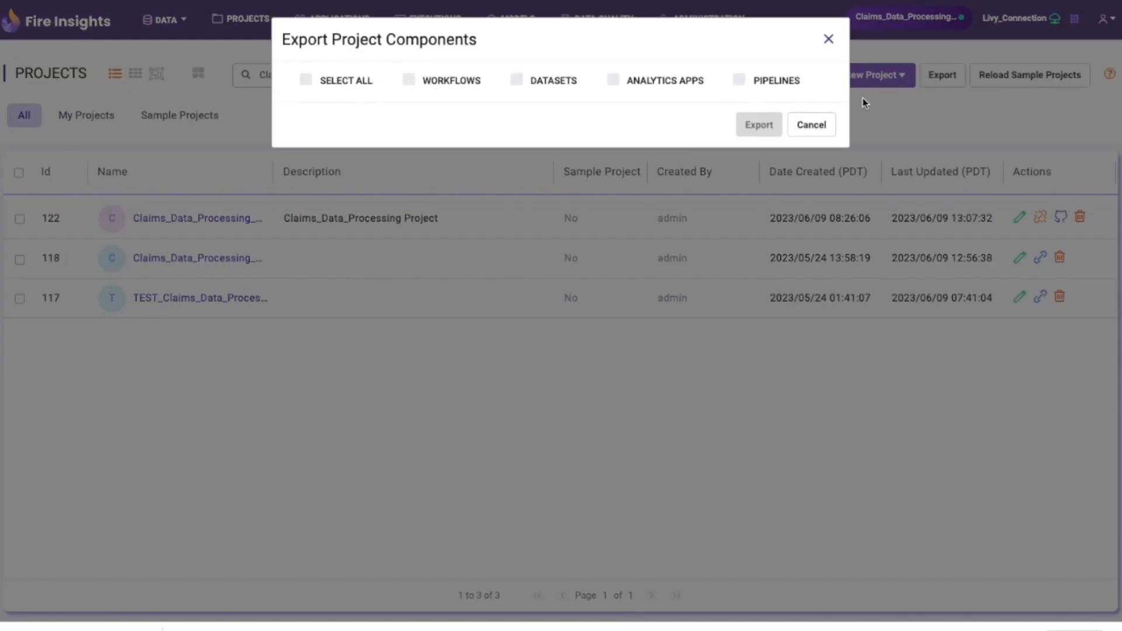
left_click(306, 80)
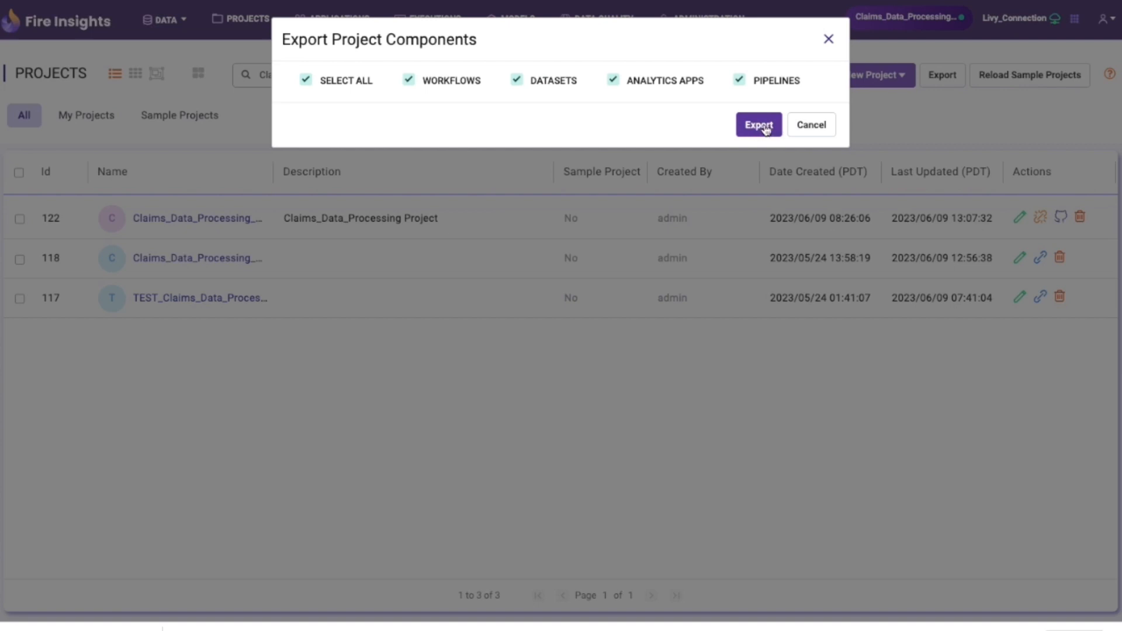
left_click(803, 129)
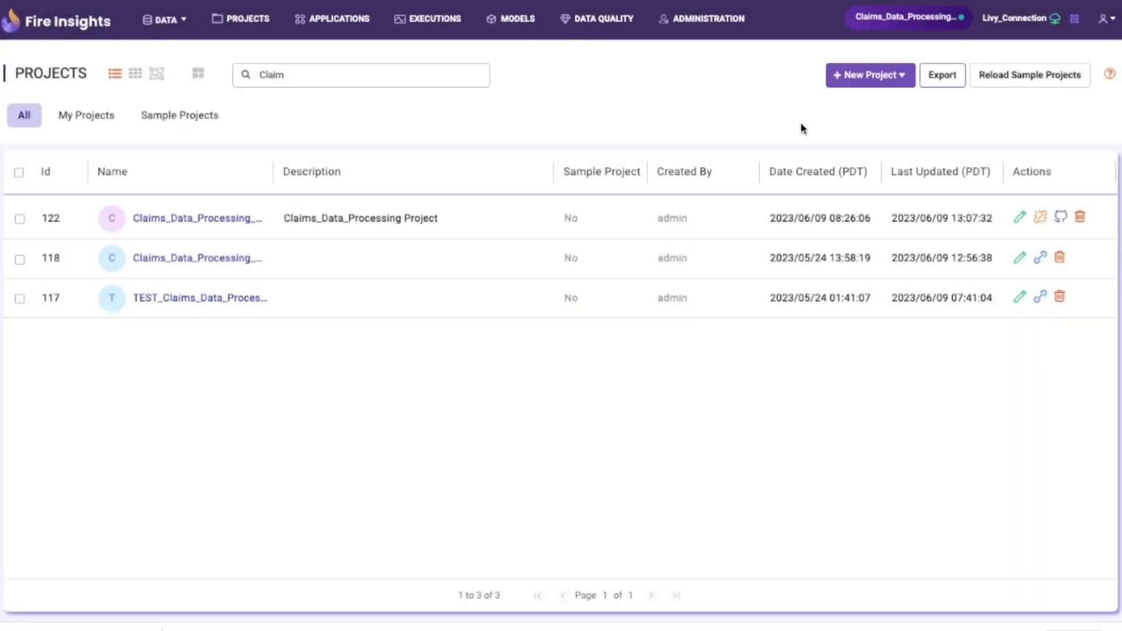
left_click(1020, 218)
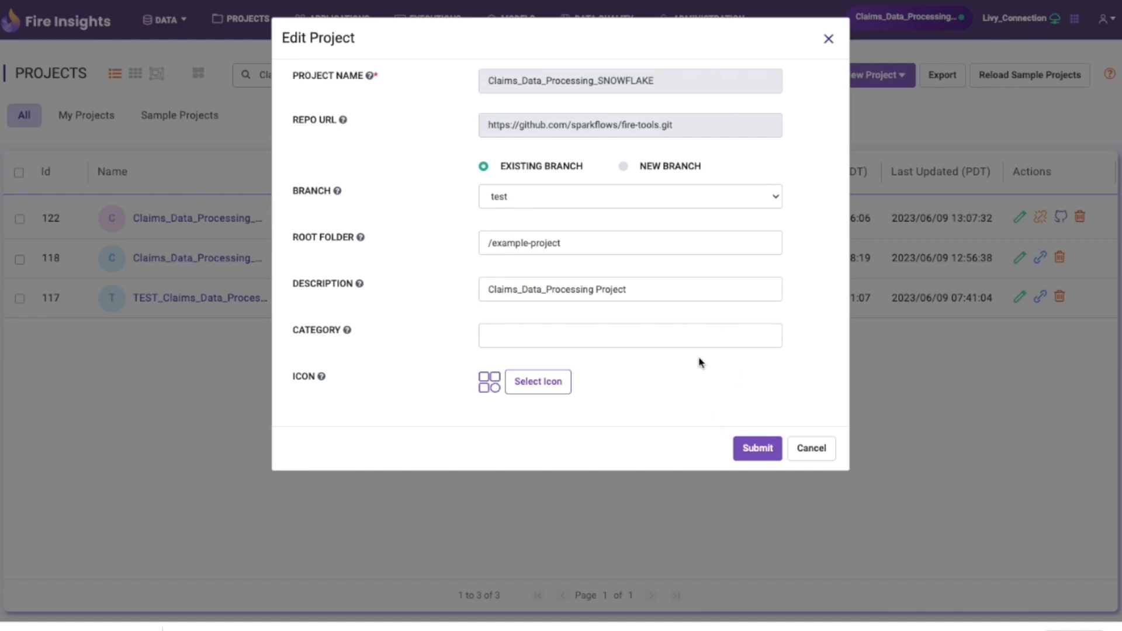
left_click(817, 454)
Step: Open the Claim_Data_Clustering workflow from the Claims_Data_Processing_SNOWFLAKE project
left_click(239, 225)
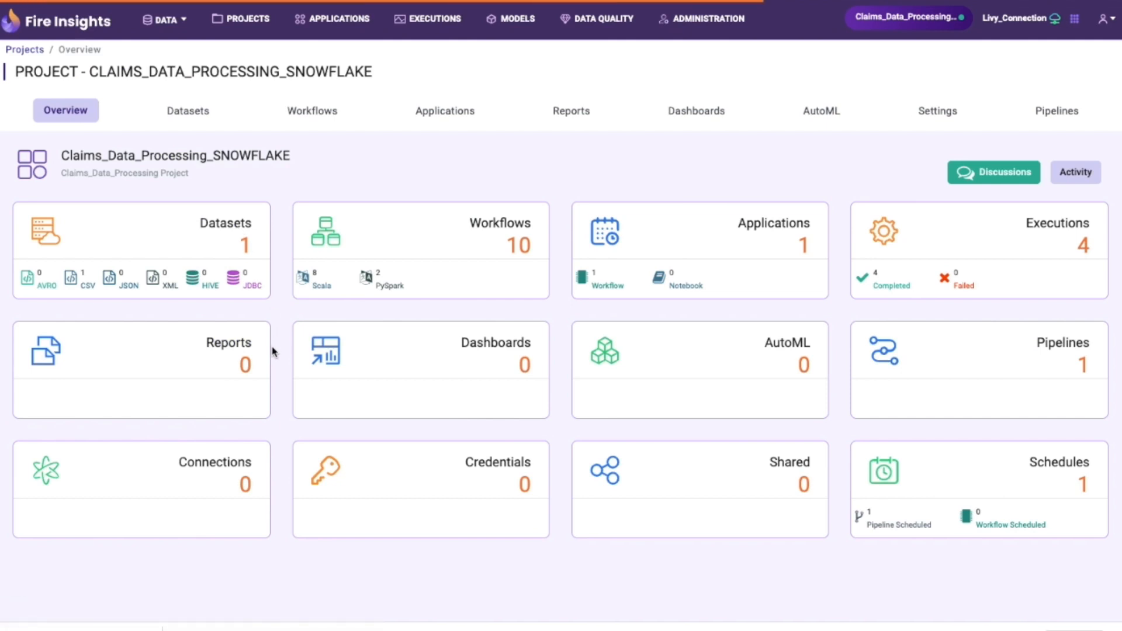
left_click(489, 234)
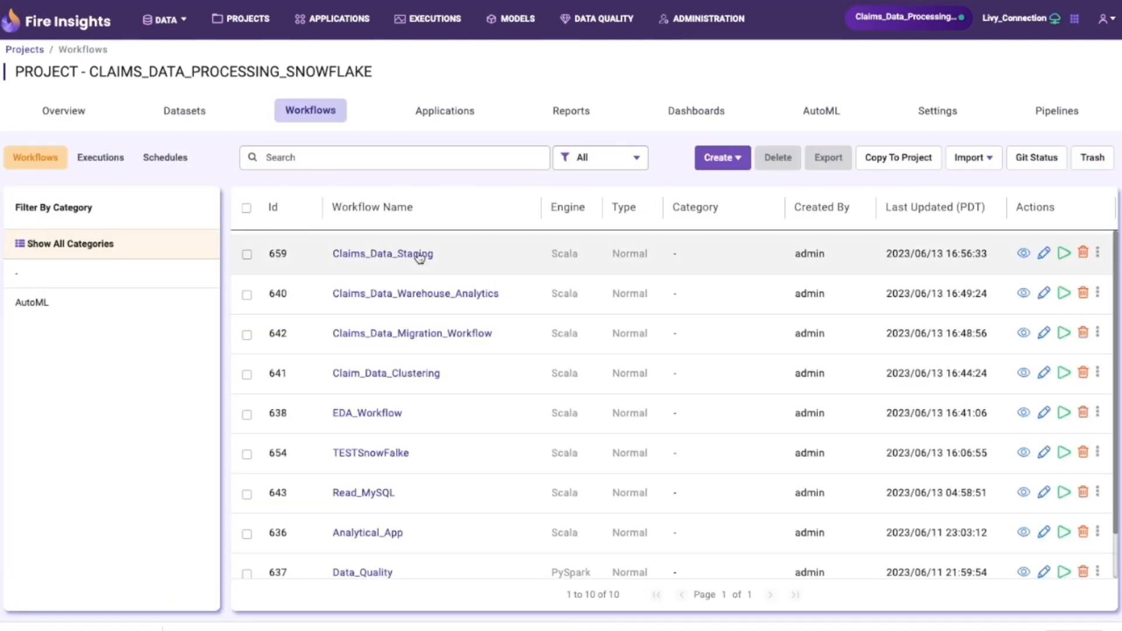
left_click(397, 377)
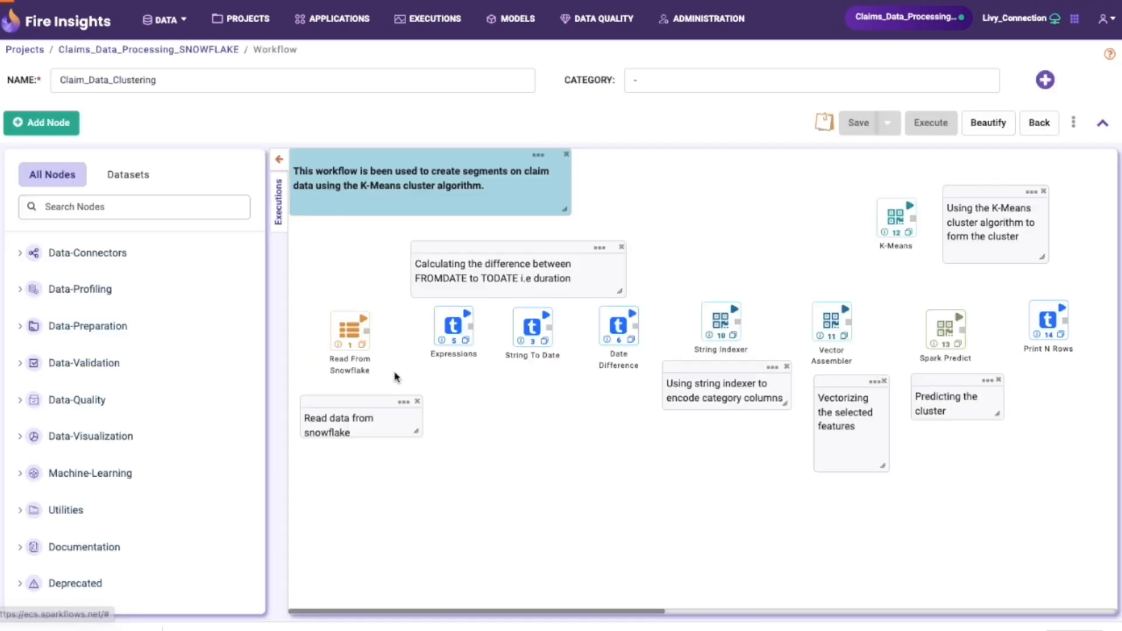
Step: Review the settings of the workflow's Read From Snowflake and K-Means nodes, cancelling without changes
double_click(351, 341)
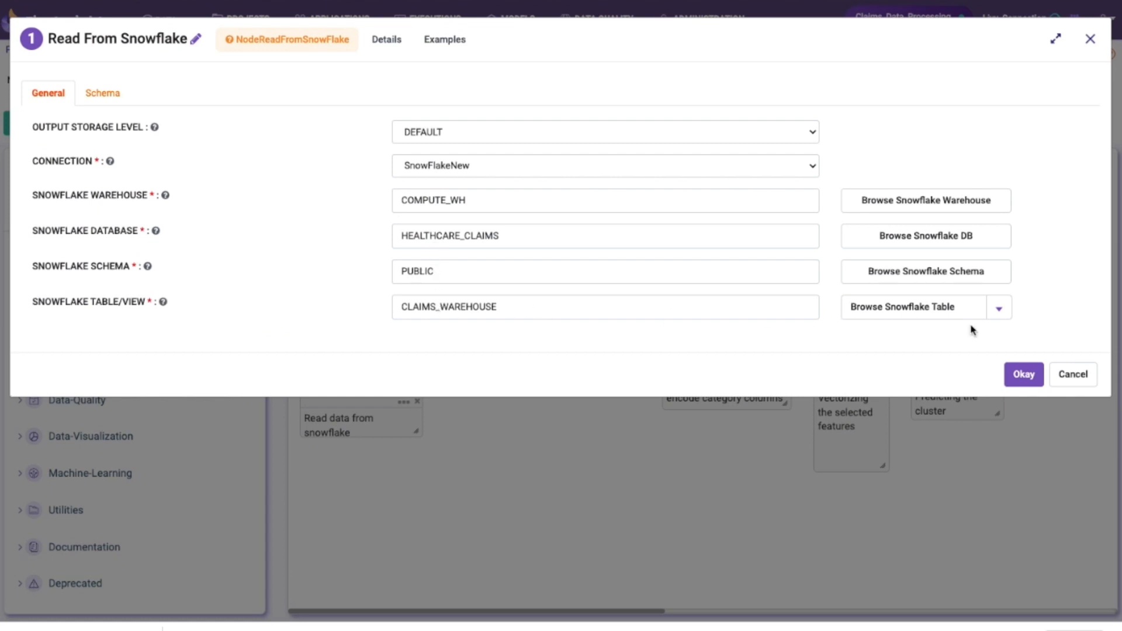
left_click(1061, 379)
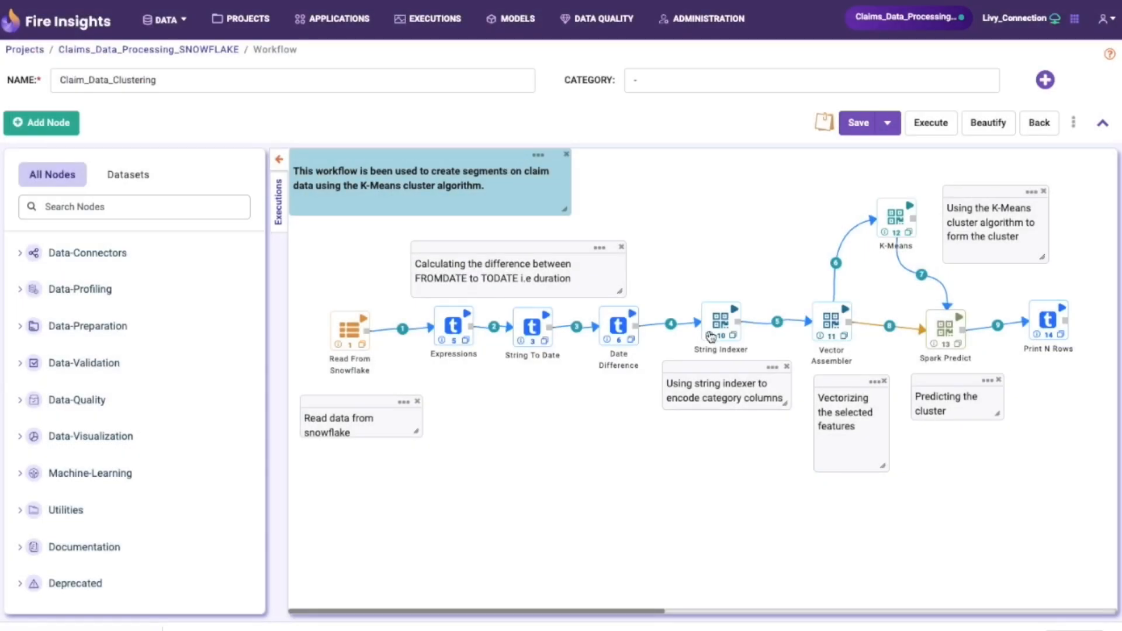
double_click(895, 221)
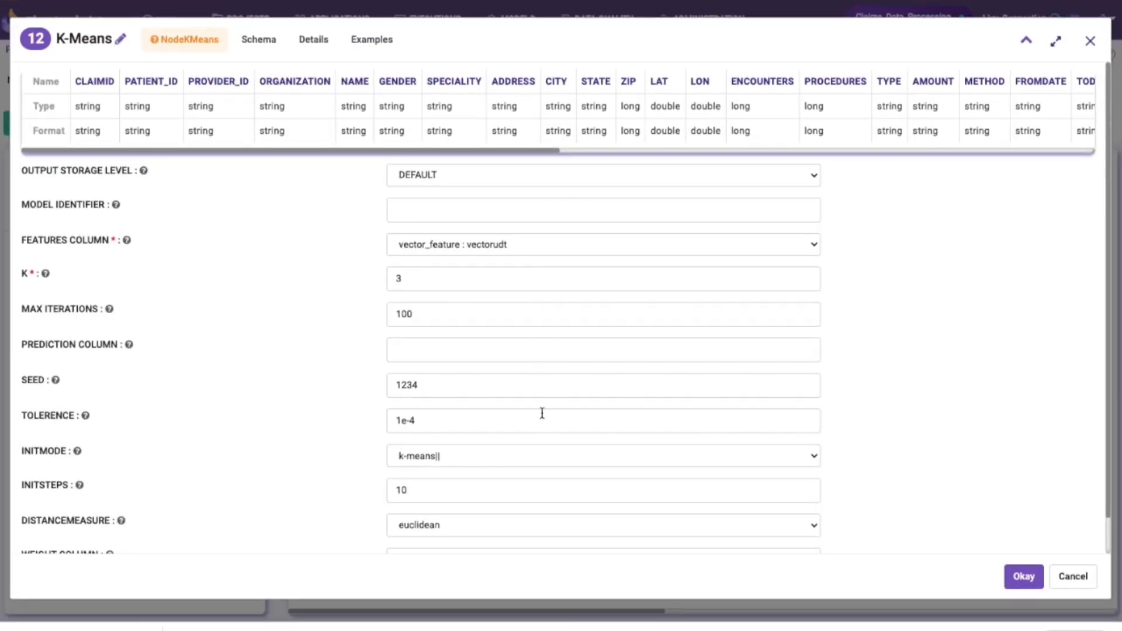
scroll(691, 526, "down", 1)
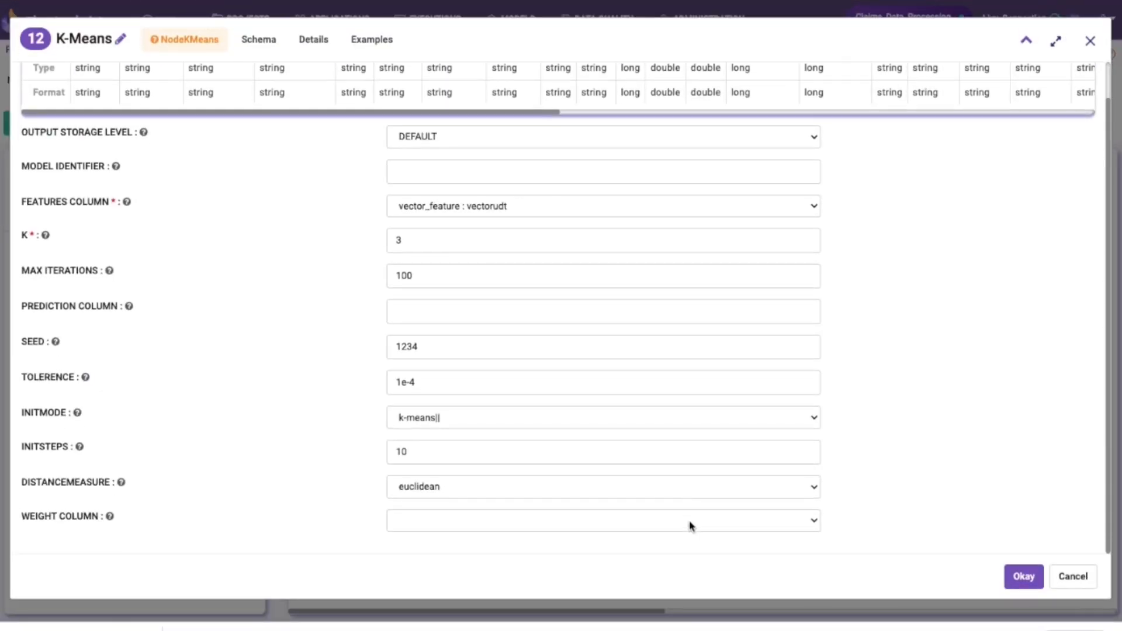
left_click(1070, 579)
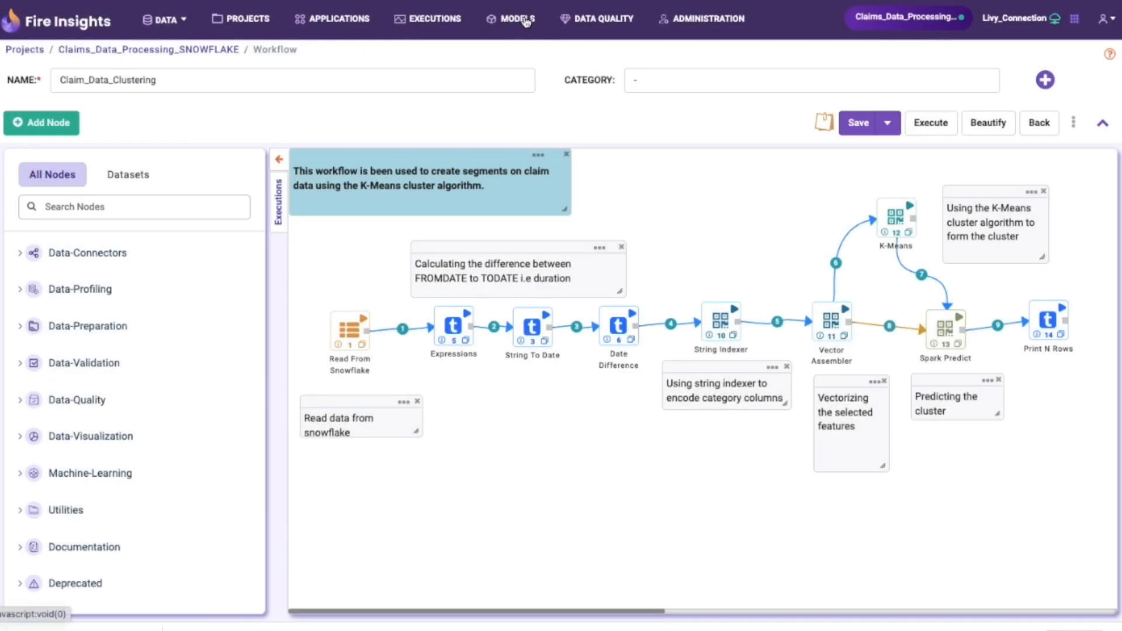
Step: Review the model summary and train metrics of the KMeans Model built by the Claim_Data_Clustering workflow
left_click(507, 22)
left_click(531, 158)
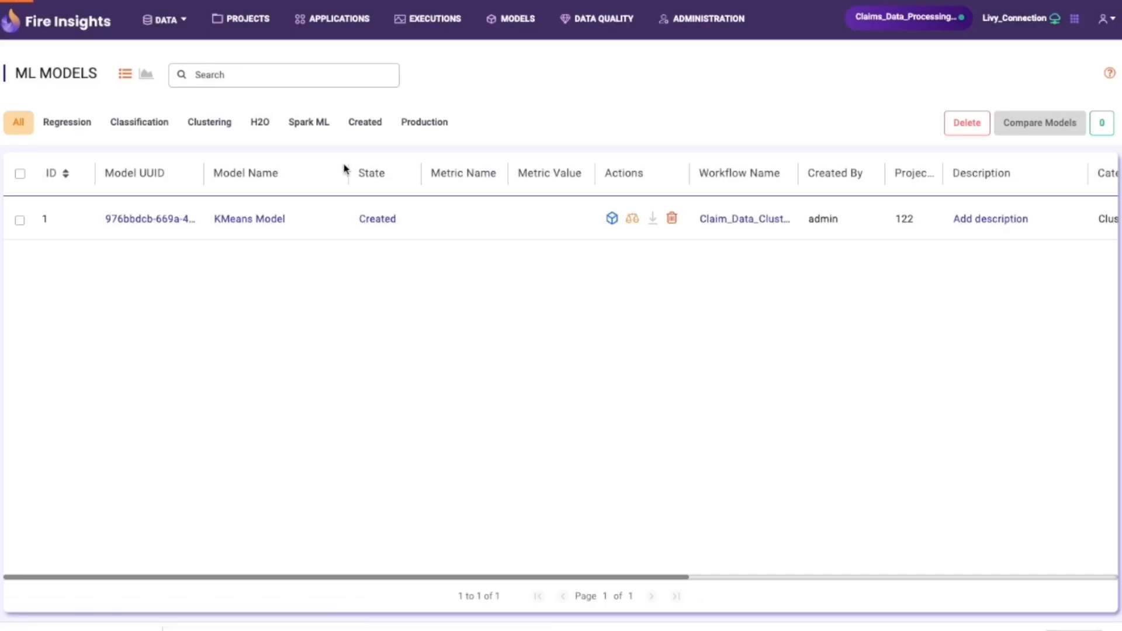
left_click(183, 220)
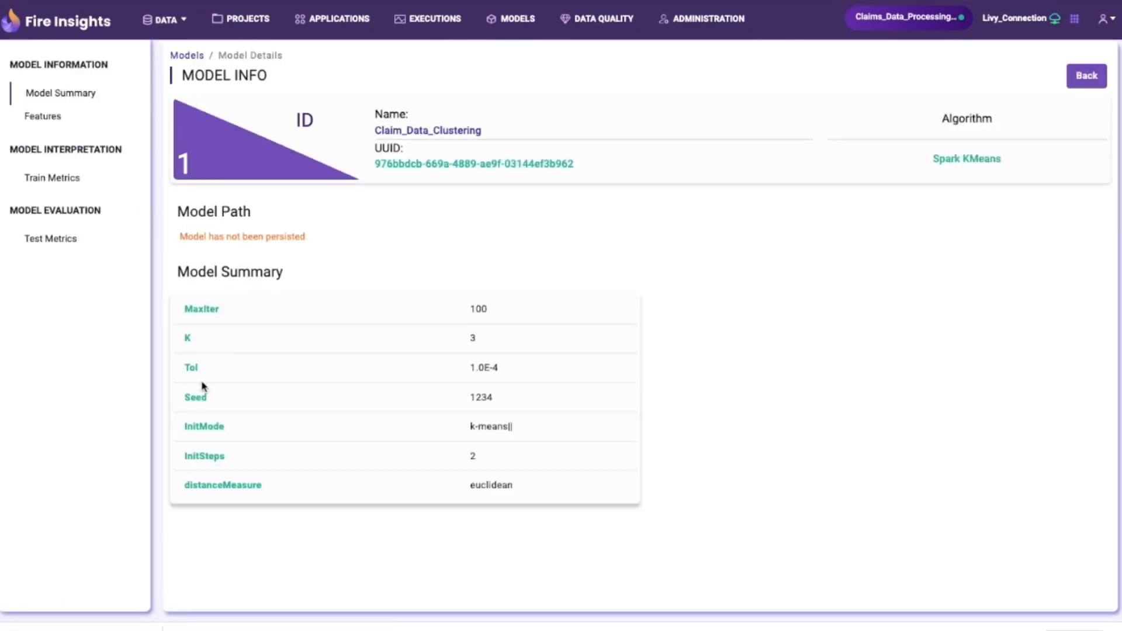
left_click(83, 180)
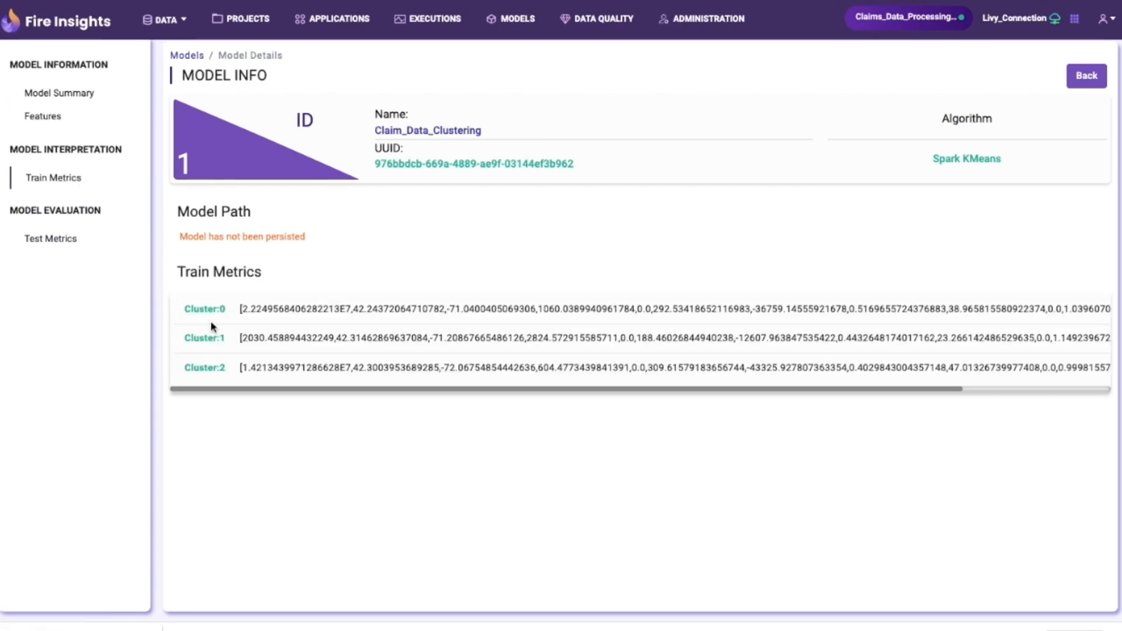
left_click(76, 94)
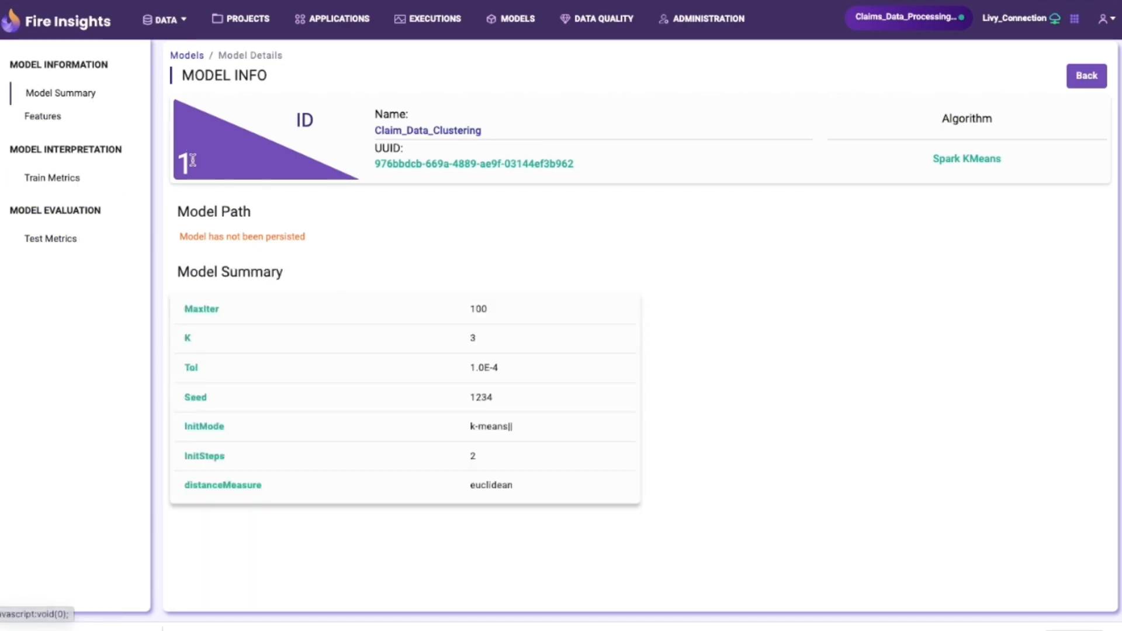
Step: Open the PROVIDER_CLAIMS_ANALYSIS analytics application from the Claims_Data_Processing_SNOWFLAKE project
left_click(256, 23)
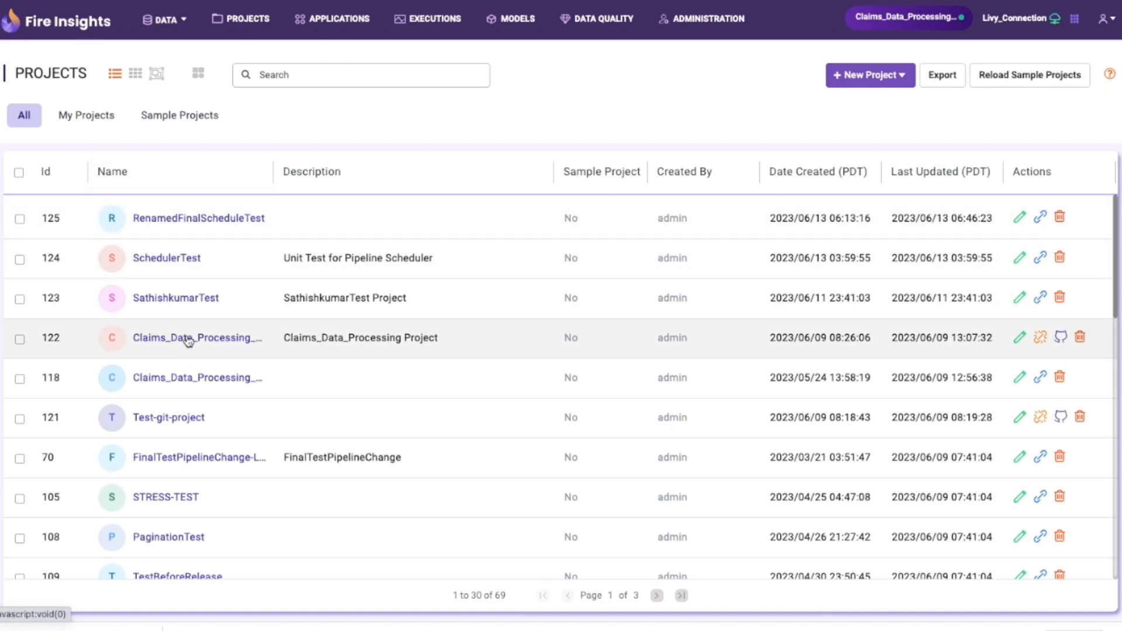
left_click(187, 338)
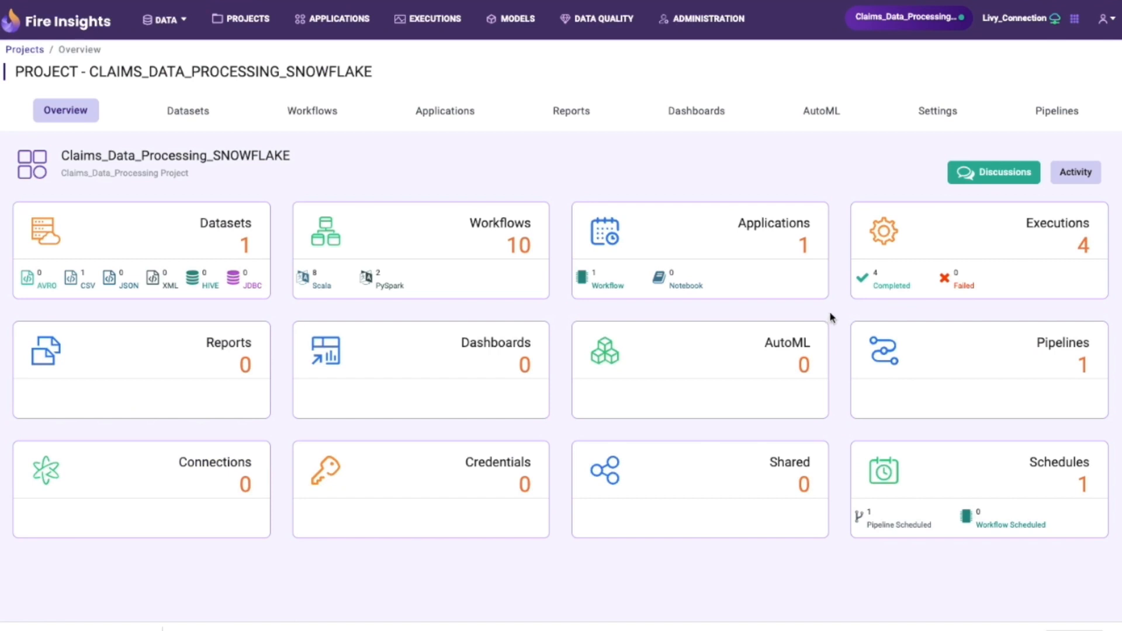
left_click(774, 222)
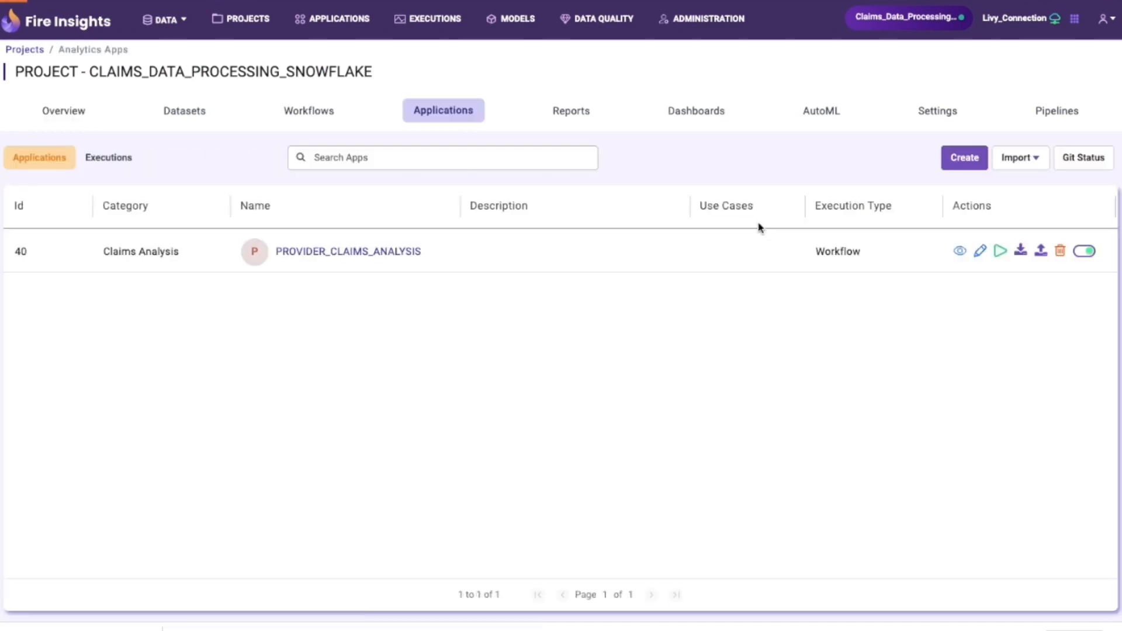
left_click(388, 257)
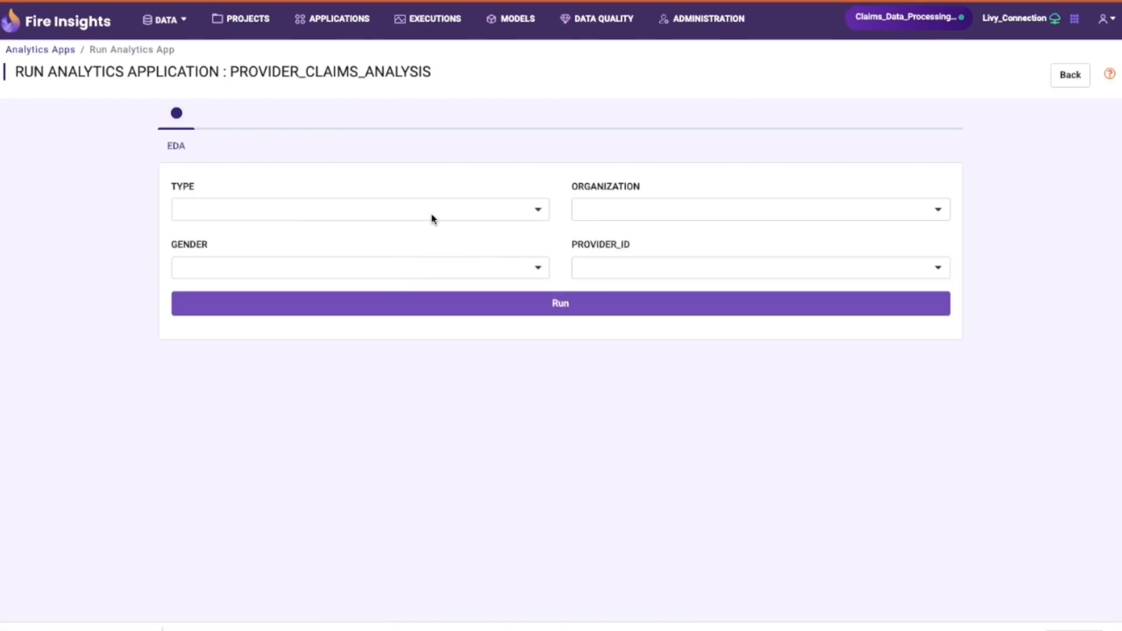
Step: Fill the application's form with type PAYMENT, the first listed organization, gender Male and the first provider ID, and leave without running it
left_click(483, 217)
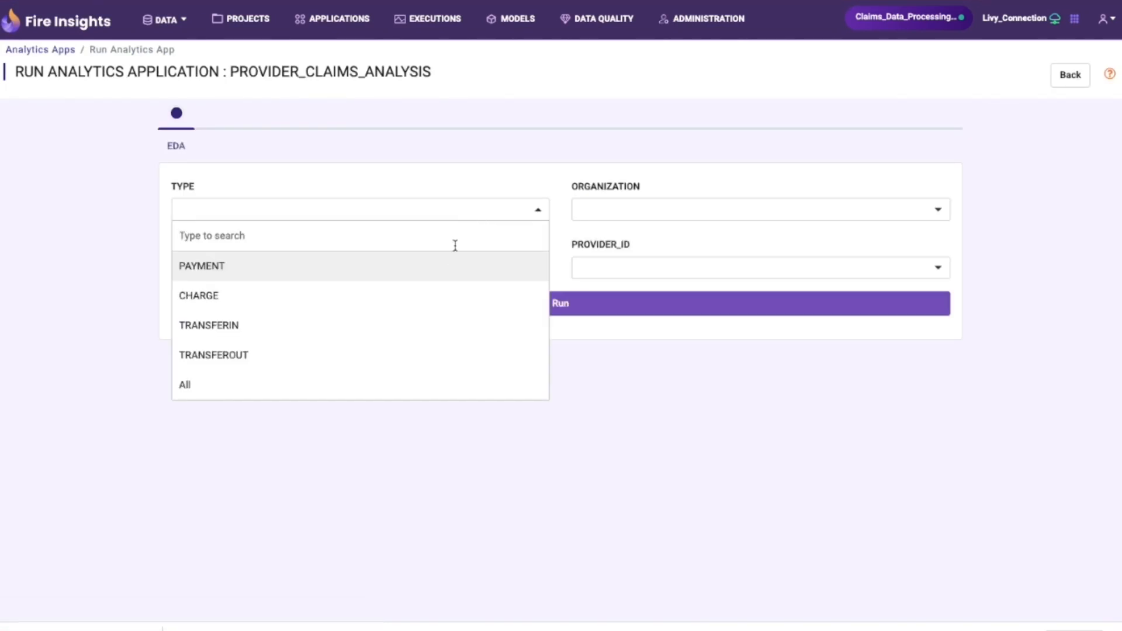
left_click(453, 265)
left_click(637, 217)
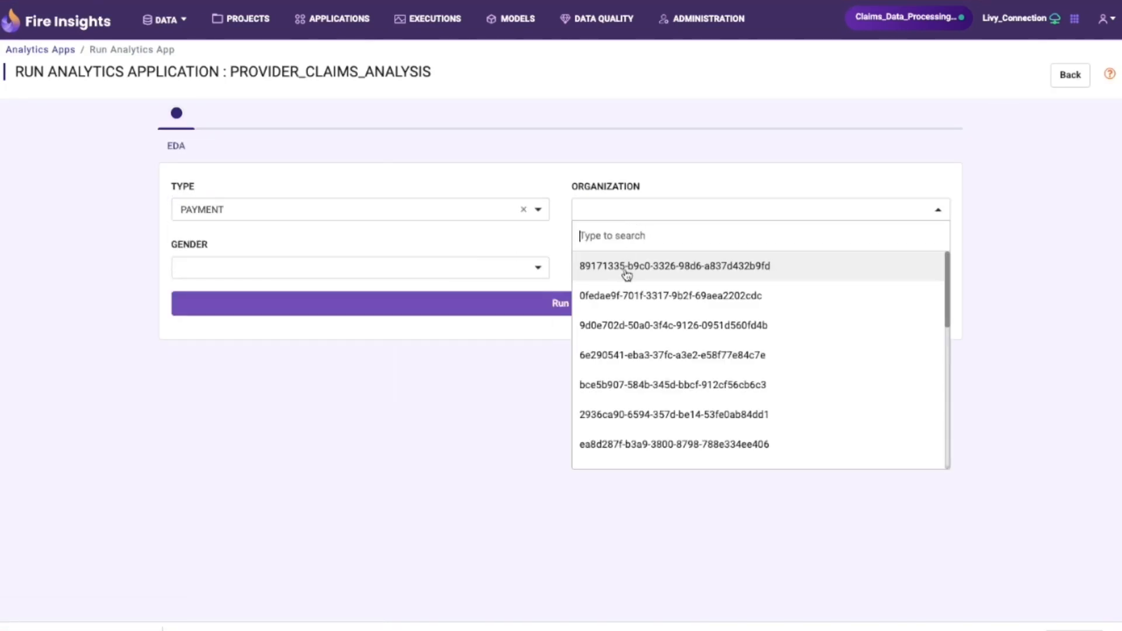
left_click(627, 264)
left_click(535, 273)
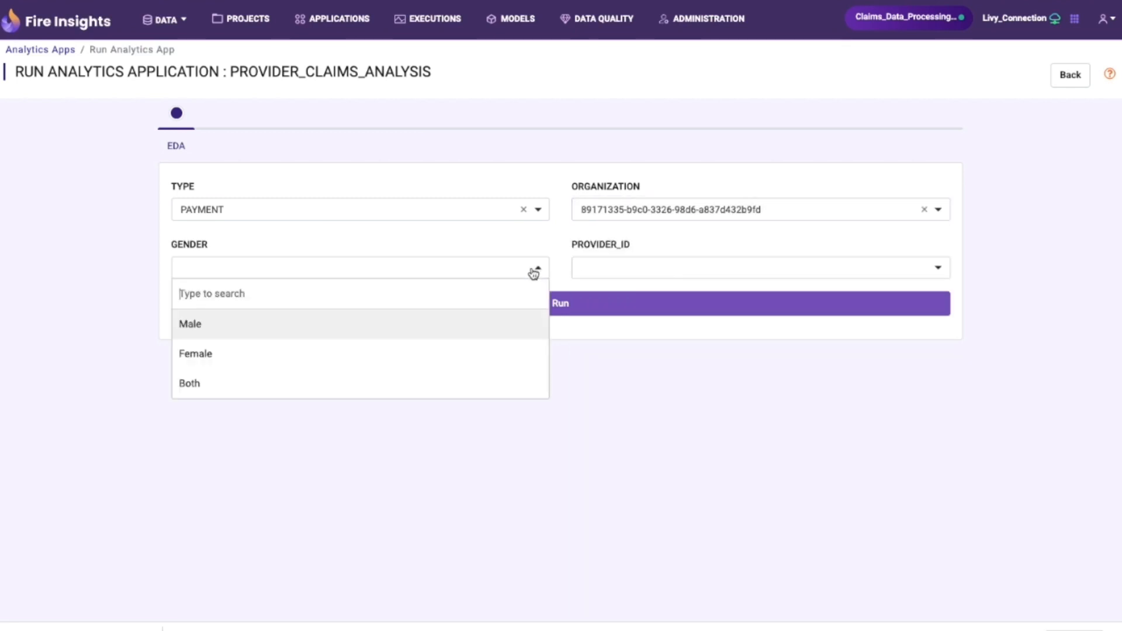
left_click(503, 326)
left_click(616, 274)
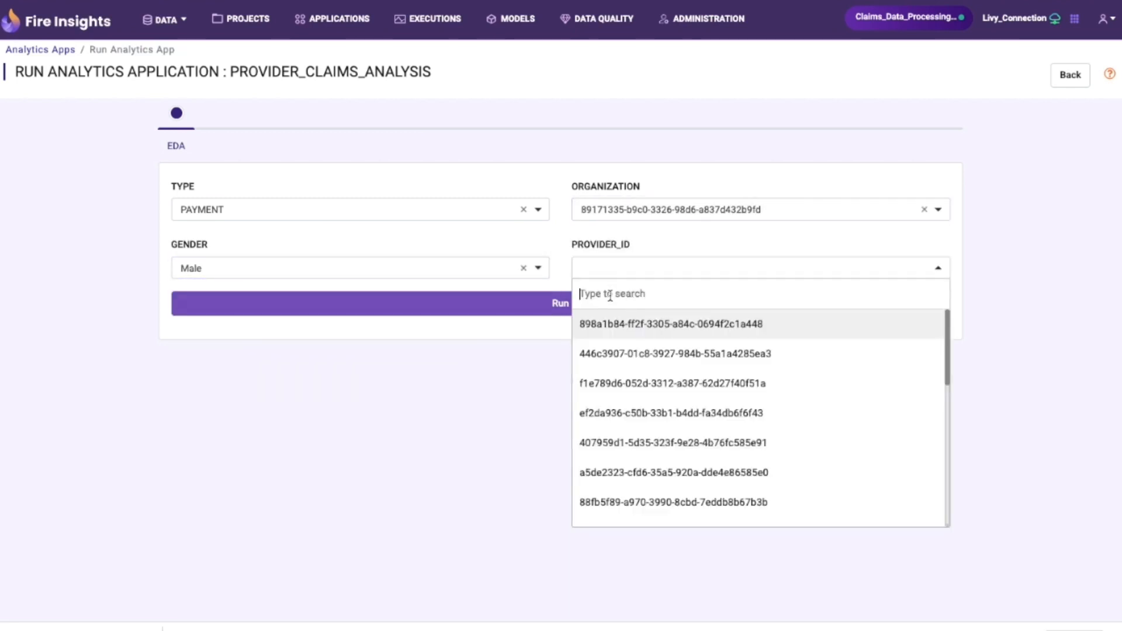
left_click(606, 325)
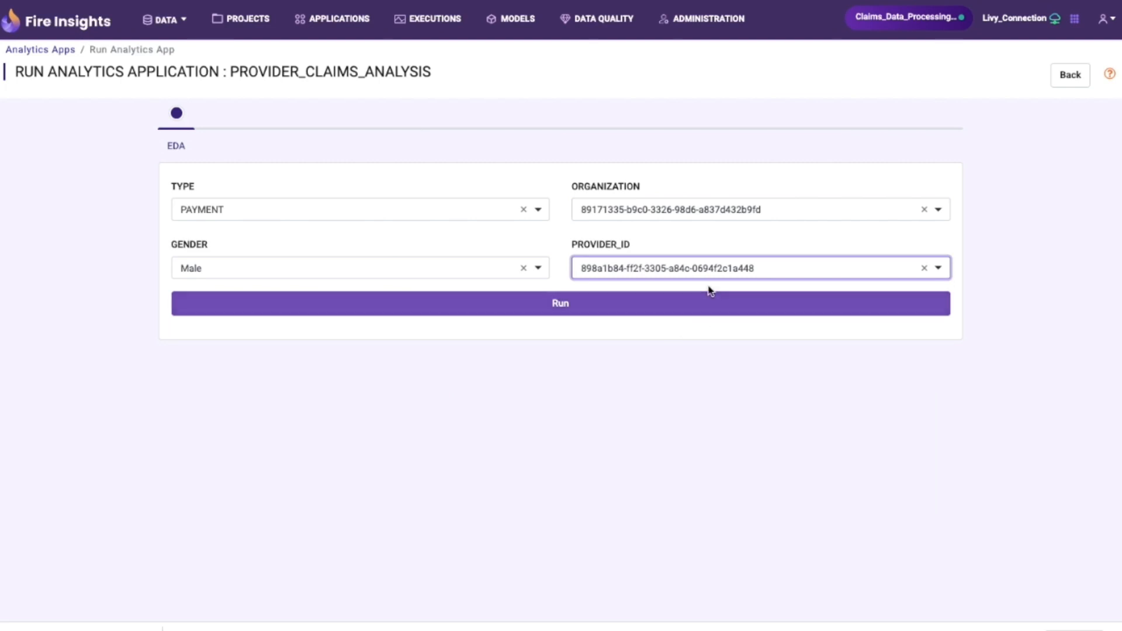
left_click(1070, 85)
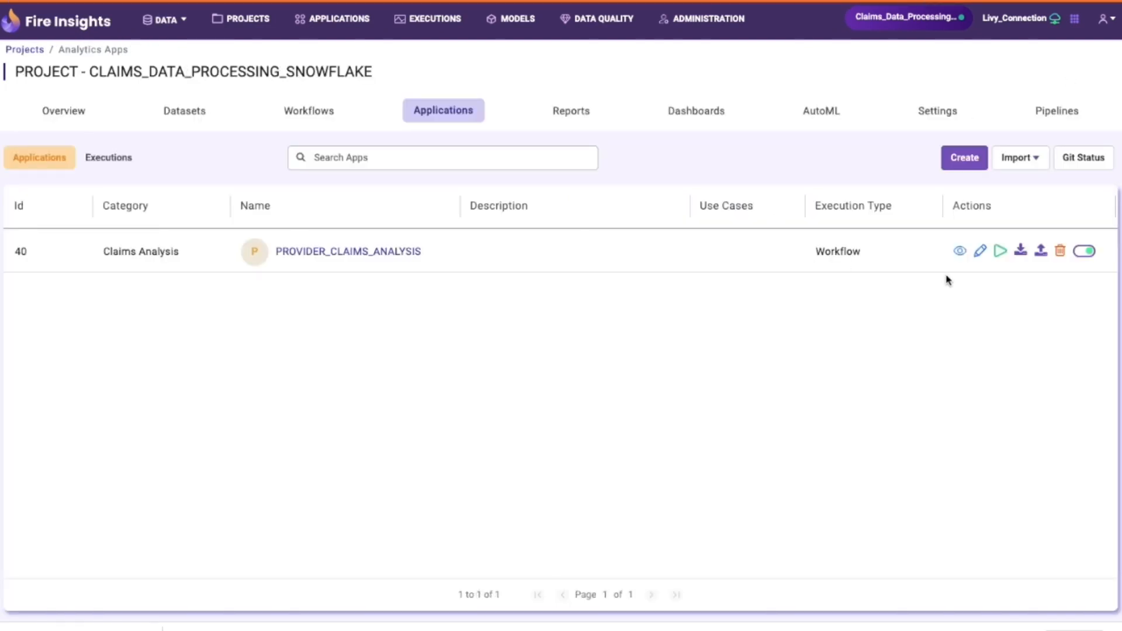
Step: Open PROVIDER_CLAIMS_ANALYSIS for editing and view the workflows available to it without choosing one
left_click(980, 252)
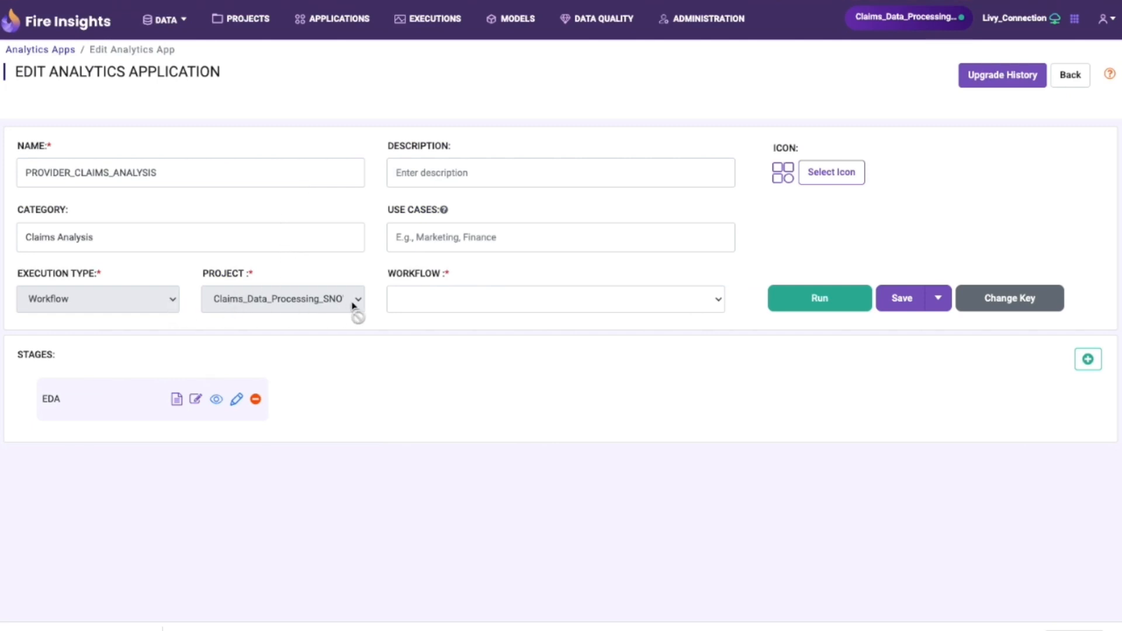
left_click(424, 300)
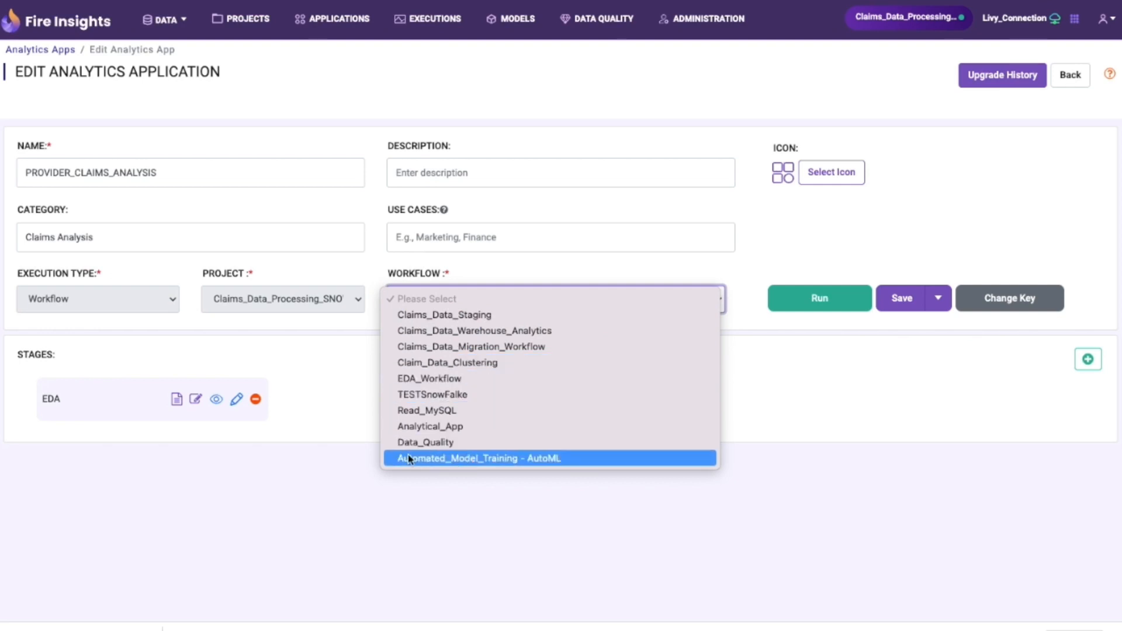
left_click(342, 436)
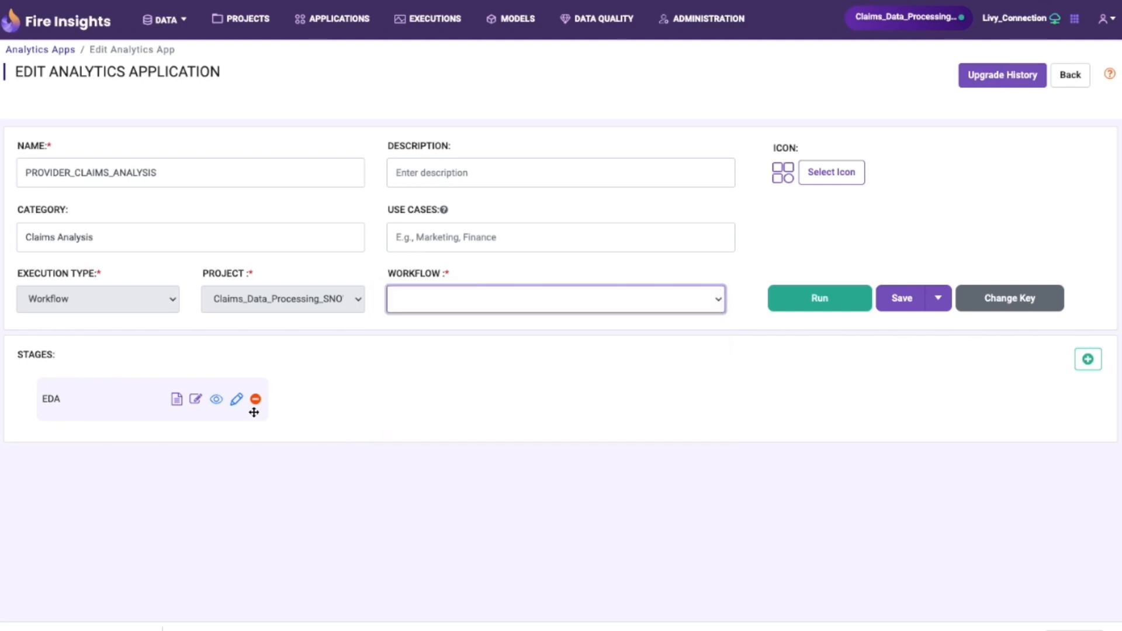
Step: Open the EDA stage's form designer, inspect the choices of the TYPE, ORGANIZATION, GENDER and PROVIDER_ID fields, and leave without saving
left_click(237, 400)
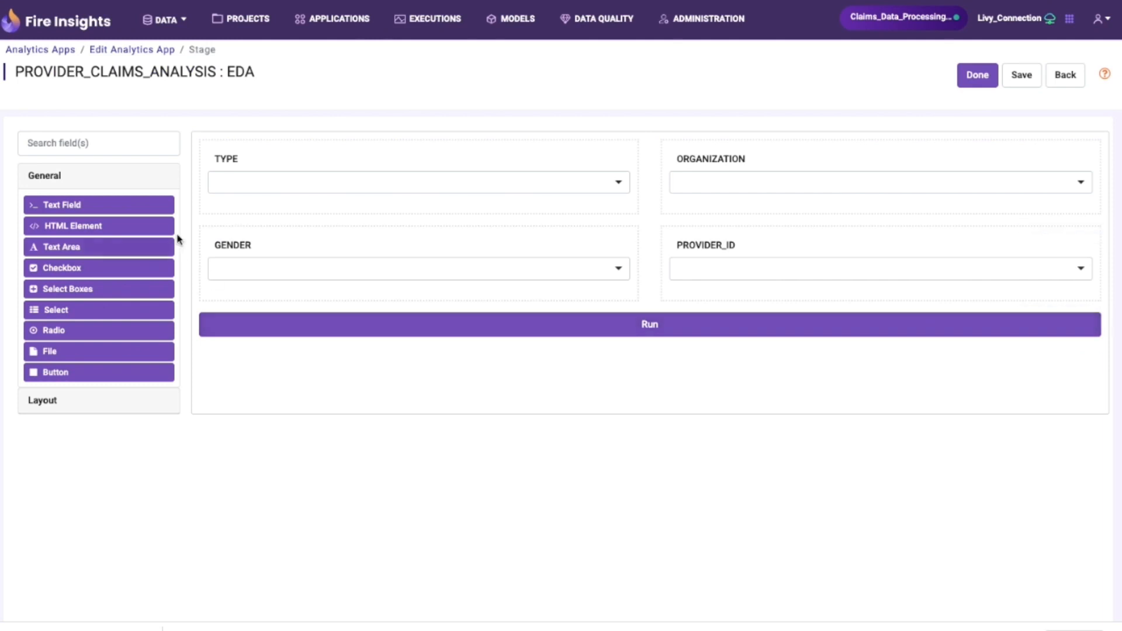
left_click(259, 186)
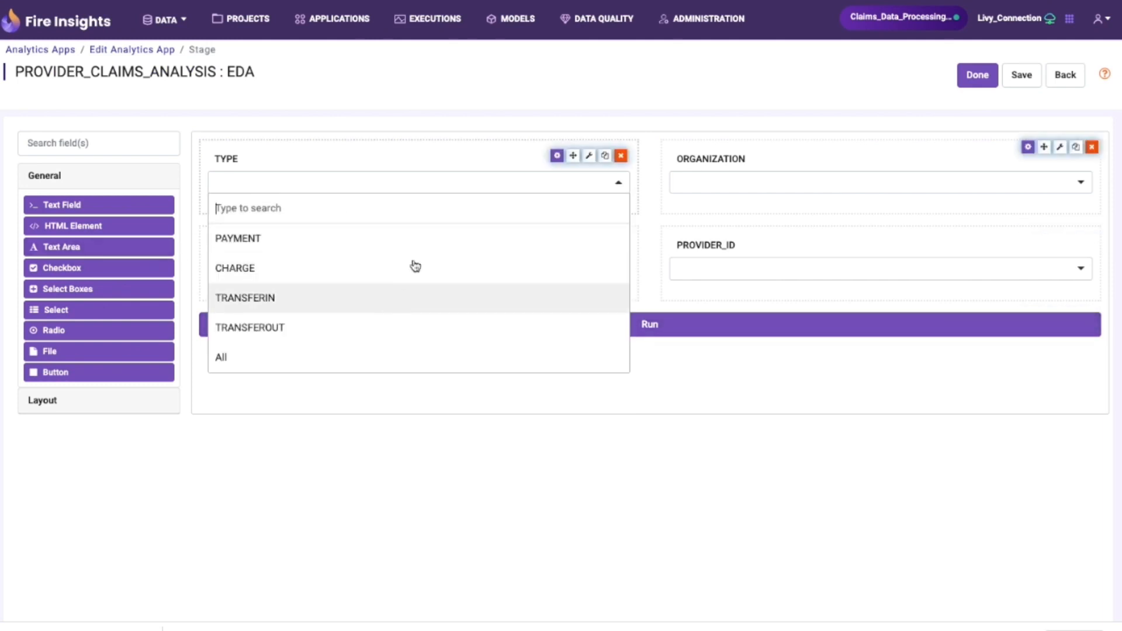
left_click(719, 196)
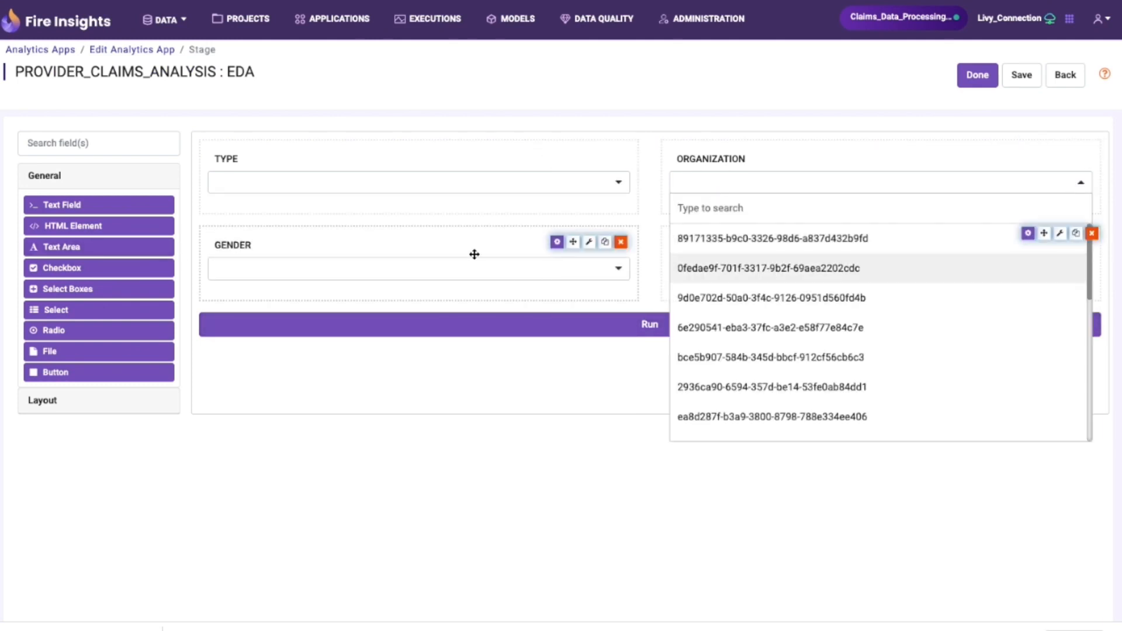
left_click(471, 274)
left_click(704, 275)
left_click(231, 434)
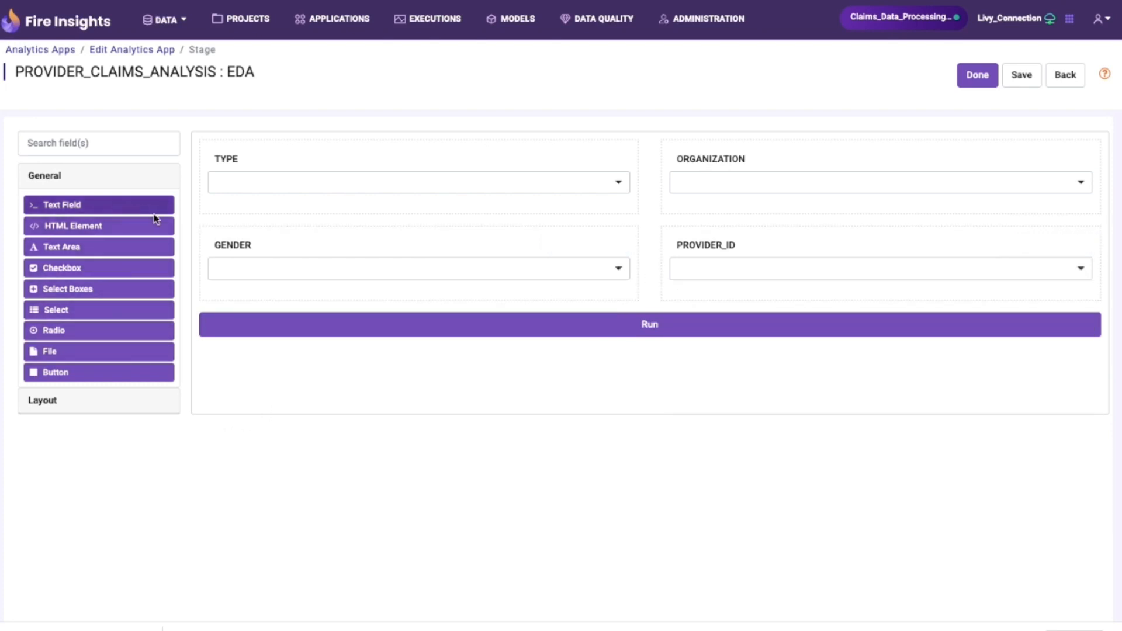
left_click(1063, 83)
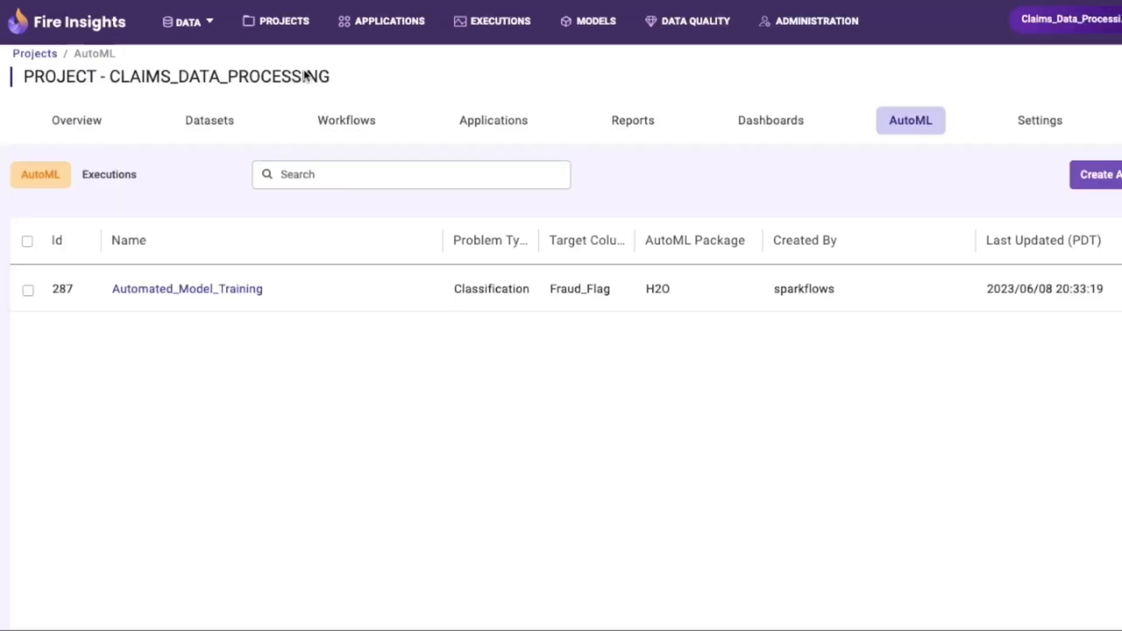
Step: Open the Automated_Model_Training AutoML experiment of Claims_Data_Processing and inspect the available datasets and their path, cancelling the selection
left_click(190, 292)
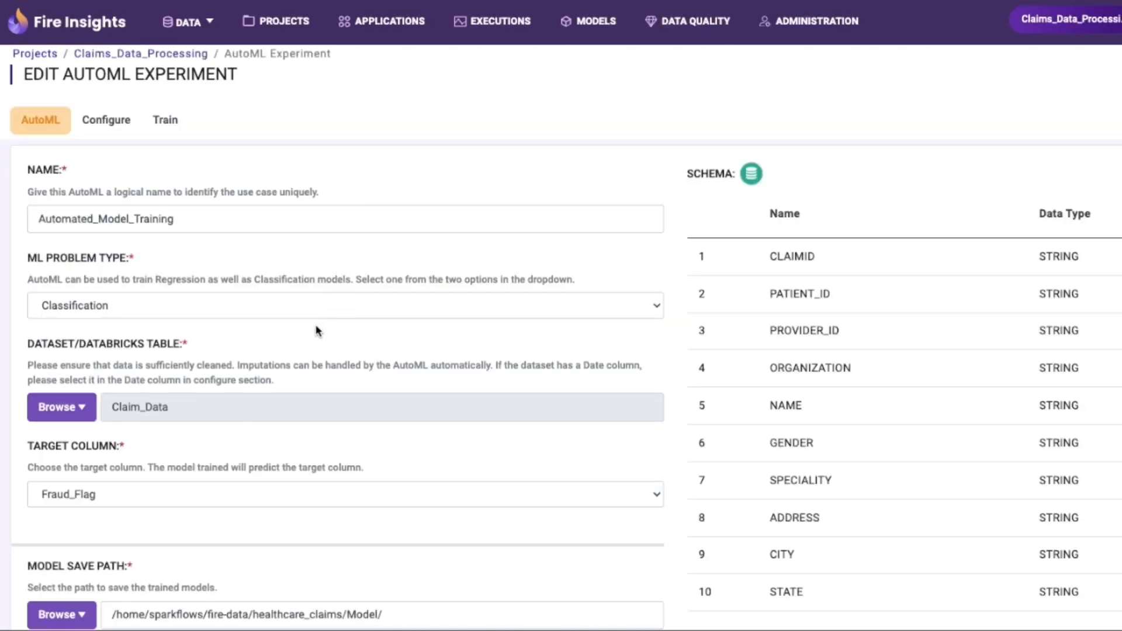
scroll(317, 326, "down", 2)
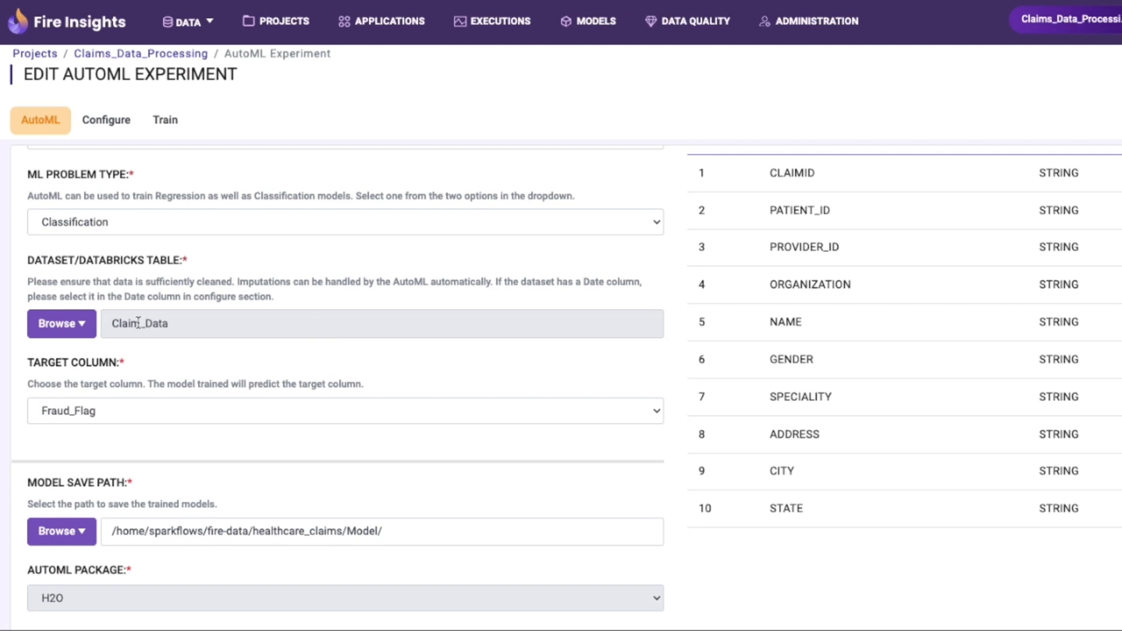
left_click(87, 328)
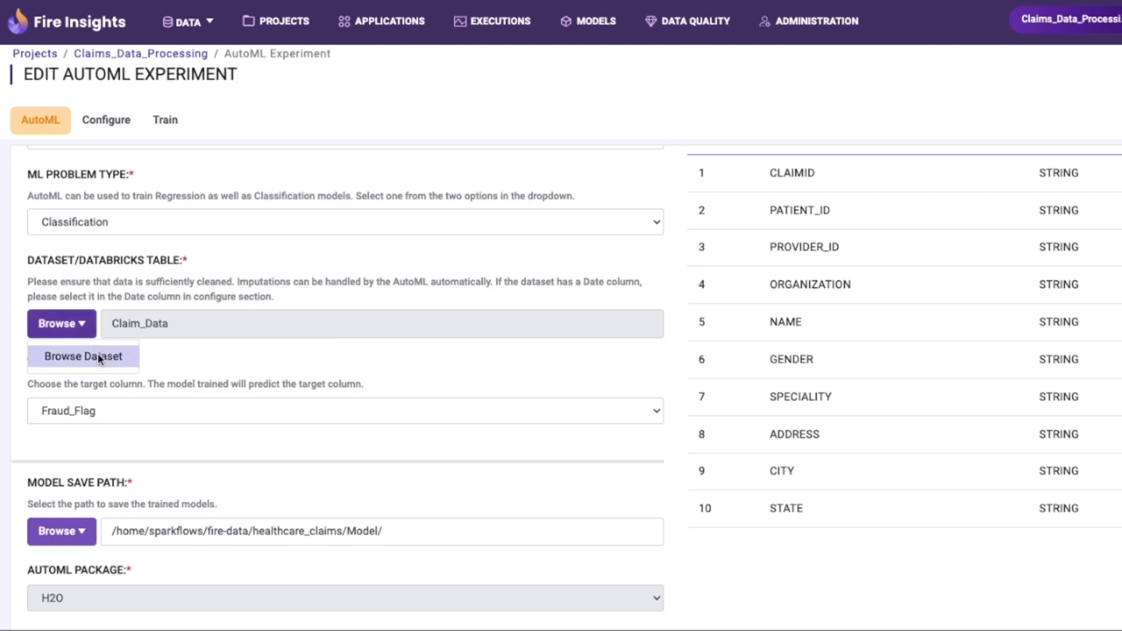
left_click(97, 353)
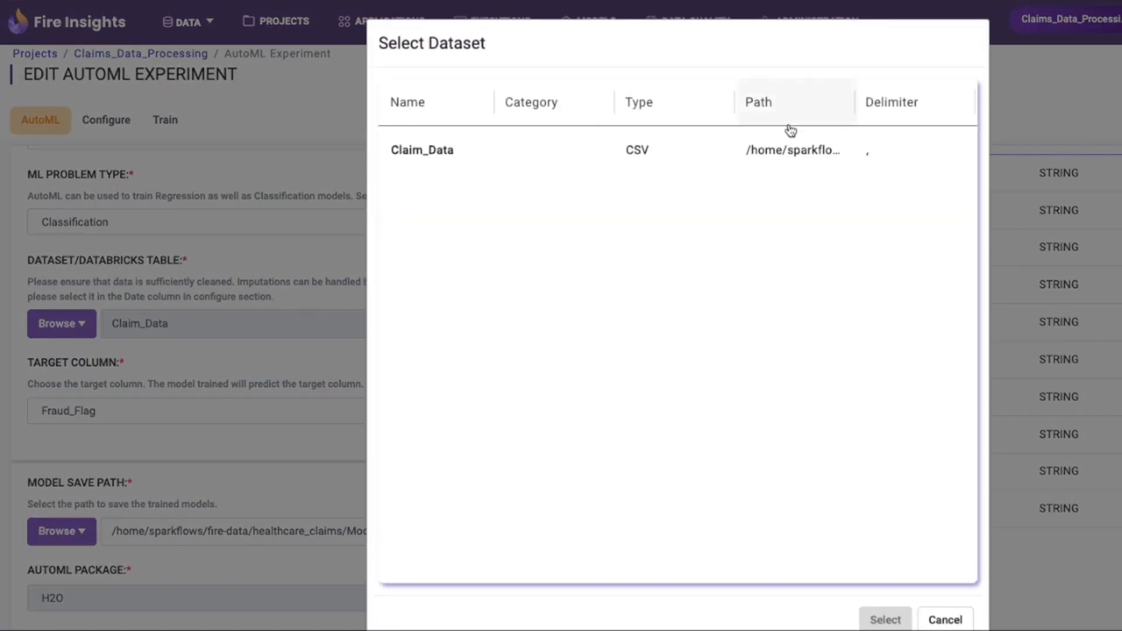
left_click_drag(854, 101, 910, 104)
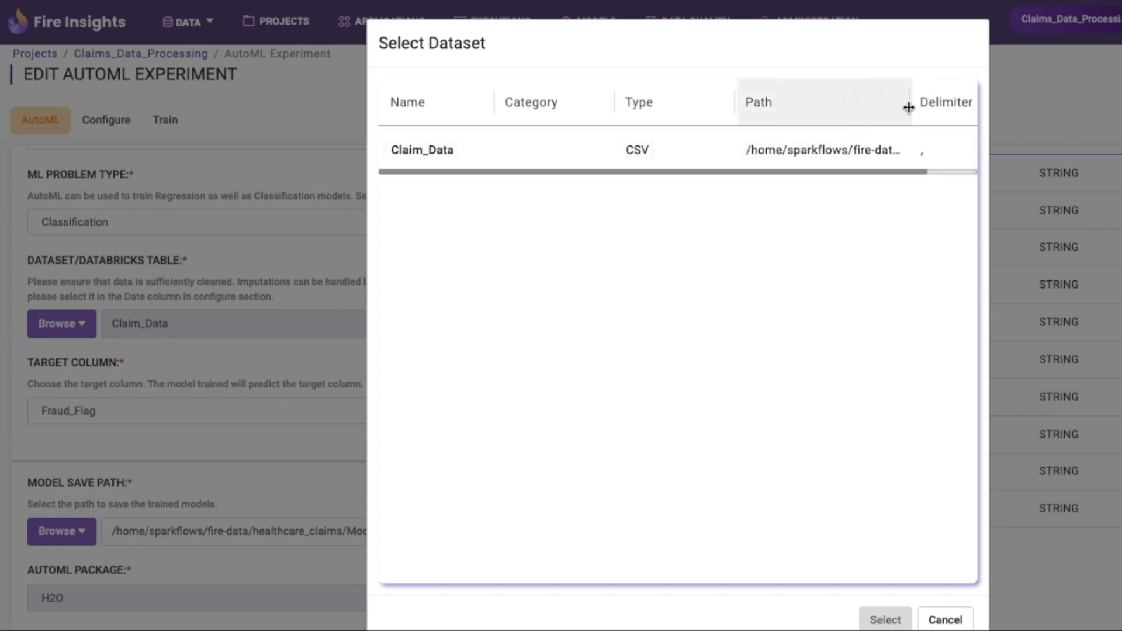
left_click(937, 623)
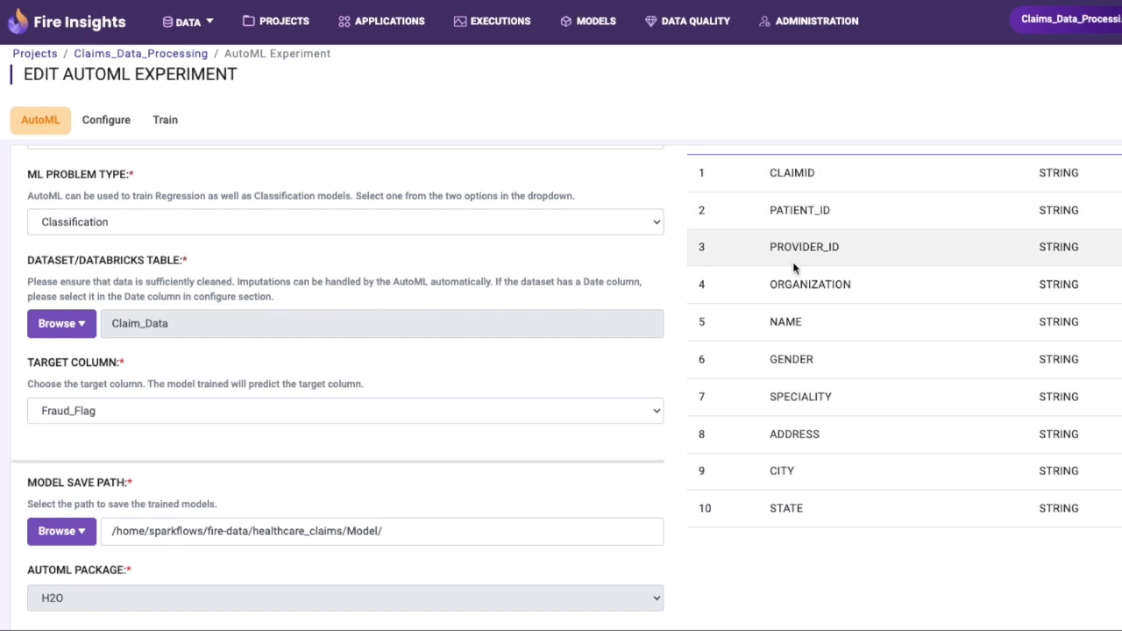
Step: Review the experiment's full schema of columns and data types, and return to the Claims_Data_Processing project's AutoML list
scroll(786, 356, "up", 2)
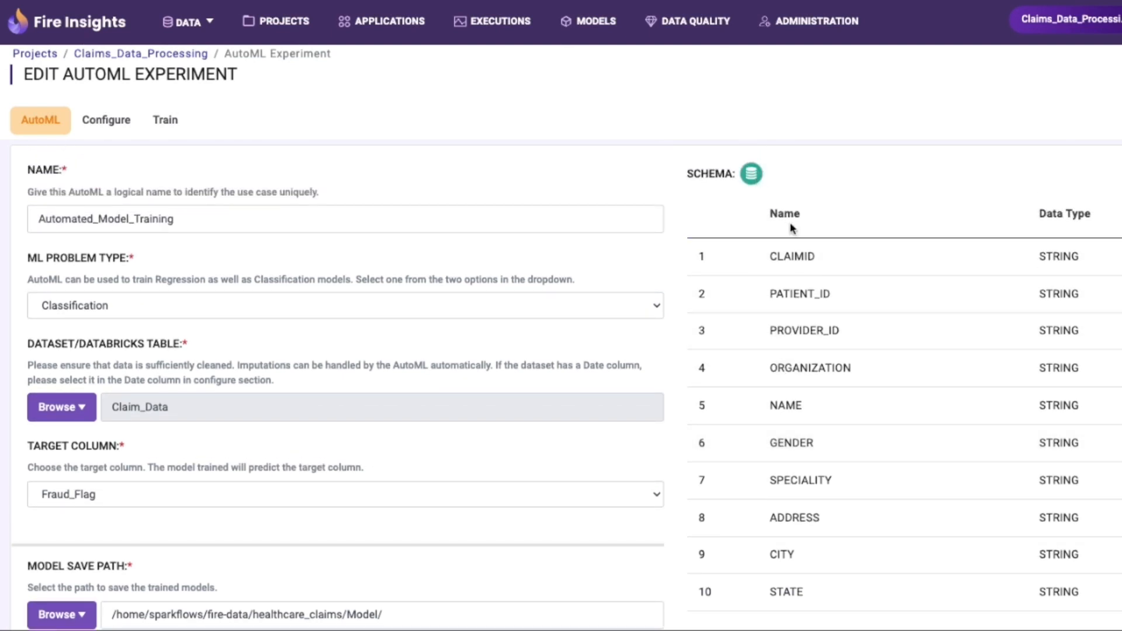
scroll(795, 303, "down", 1)
scroll(794, 303, "down", 6)
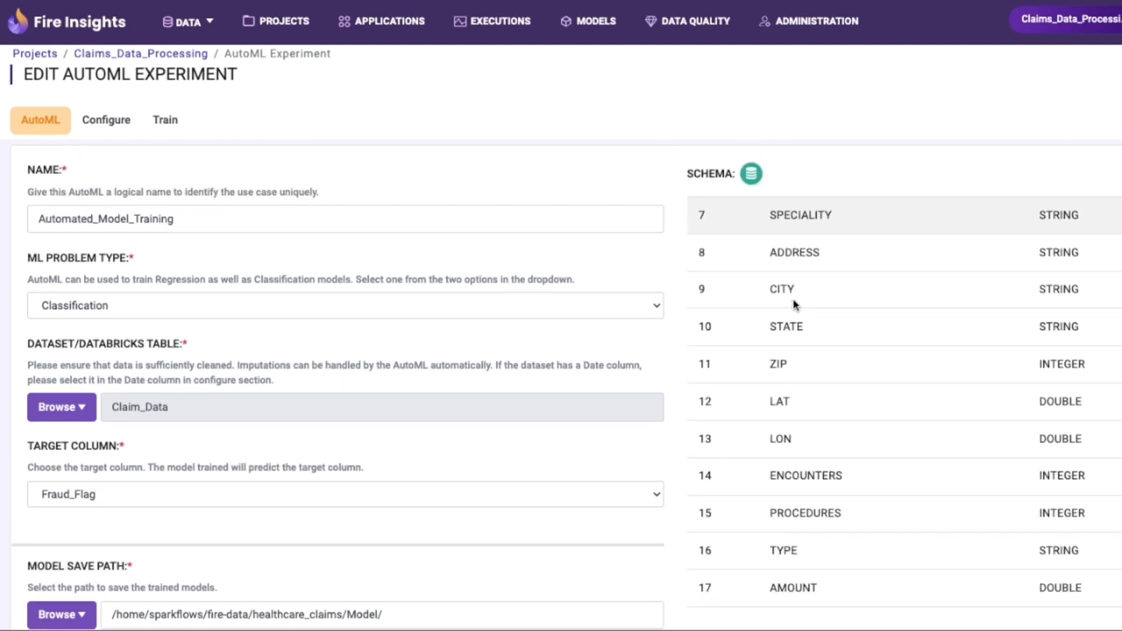
scroll(792, 399, "down", 3)
scroll(649, 466, "down", 2)
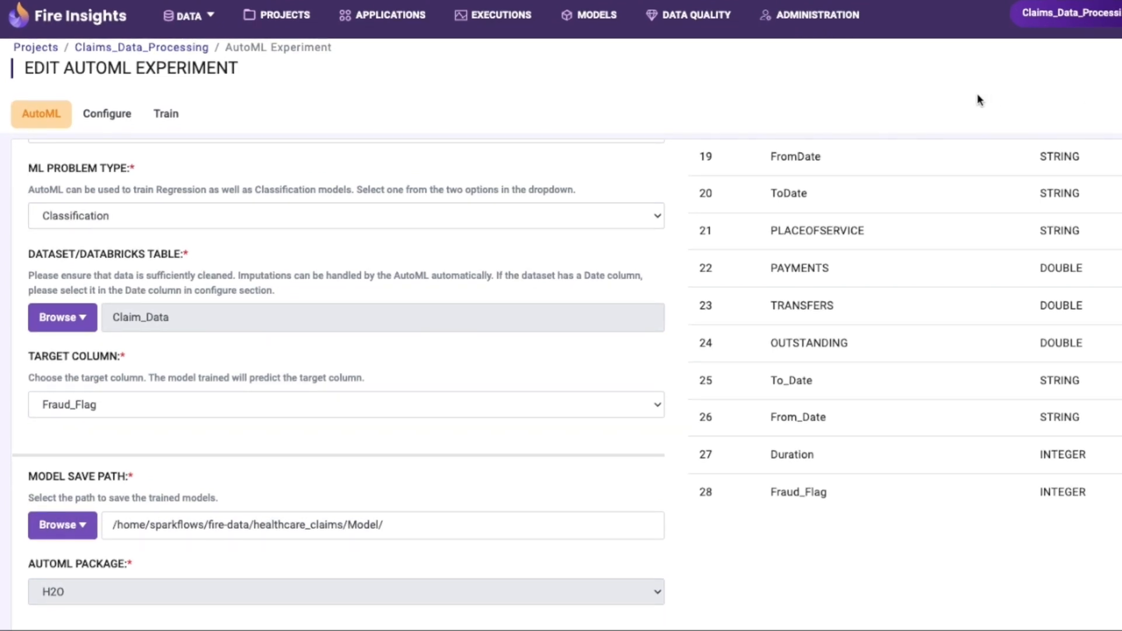
left_click(177, 50)
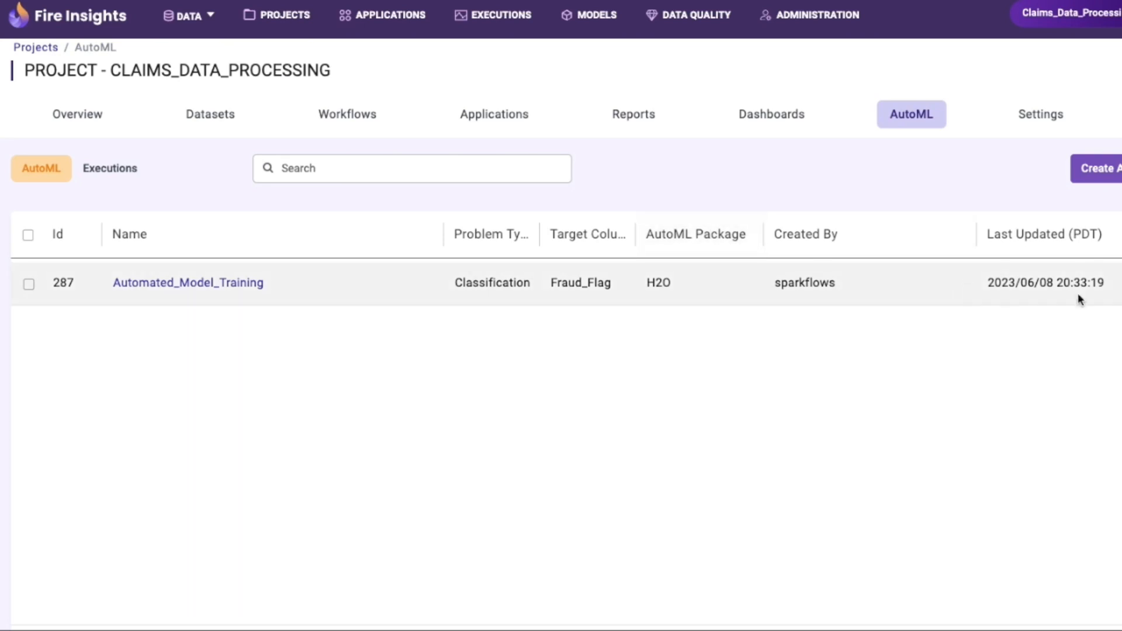
Step: View the Automated_Model_Training experiment read-only, check its algorithm and feature column configuration, and return to the AutoML list
left_click(924, 292)
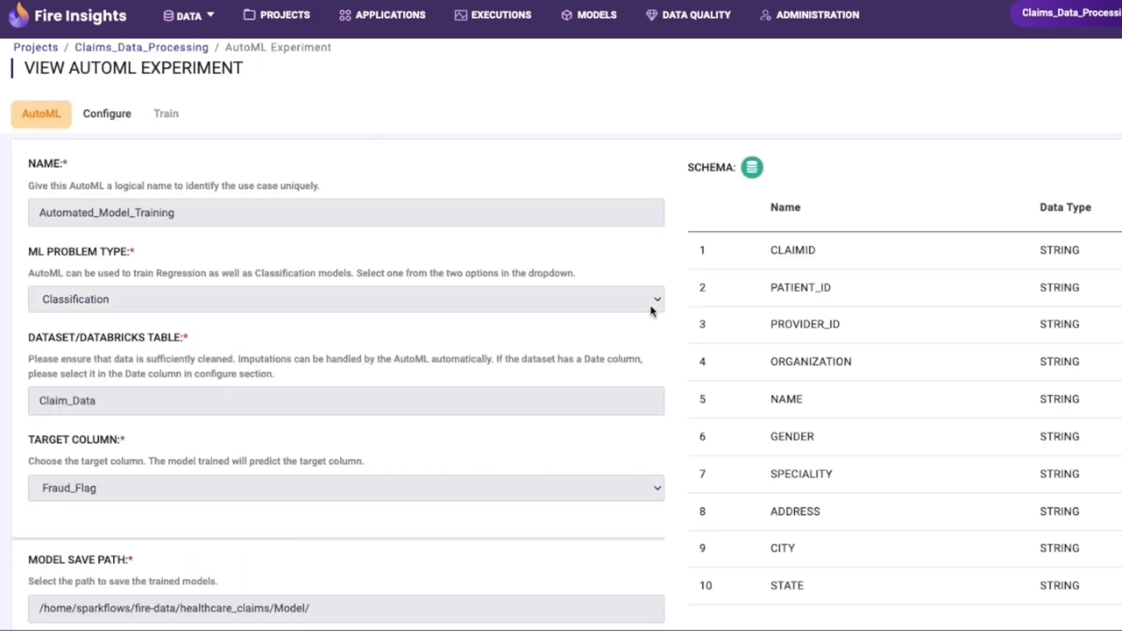
left_click(107, 116)
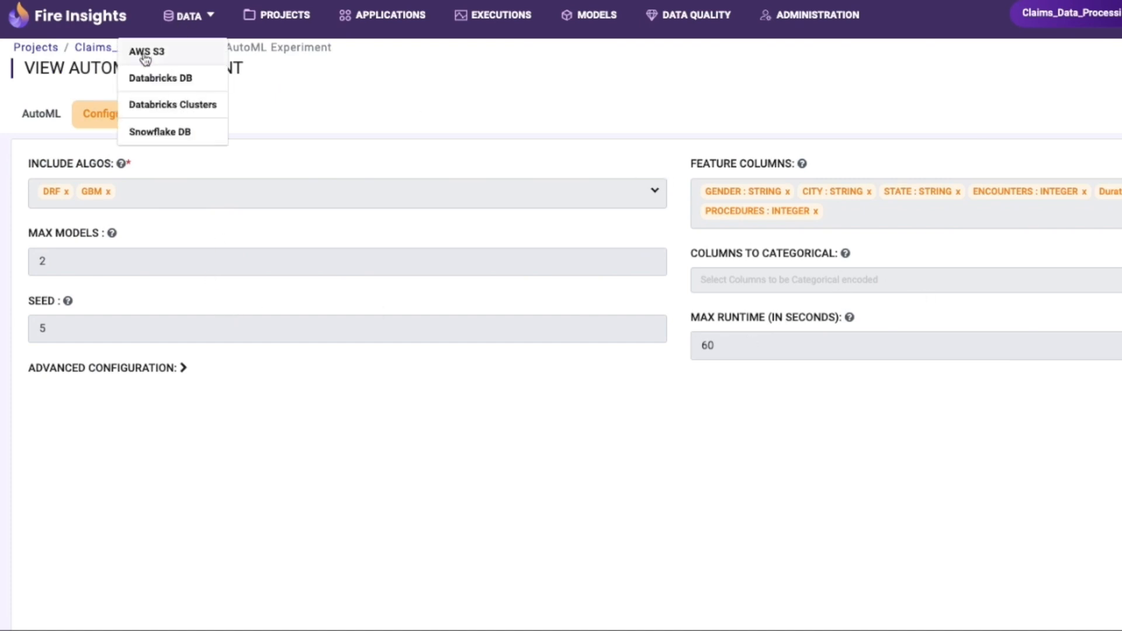
left_click(88, 47)
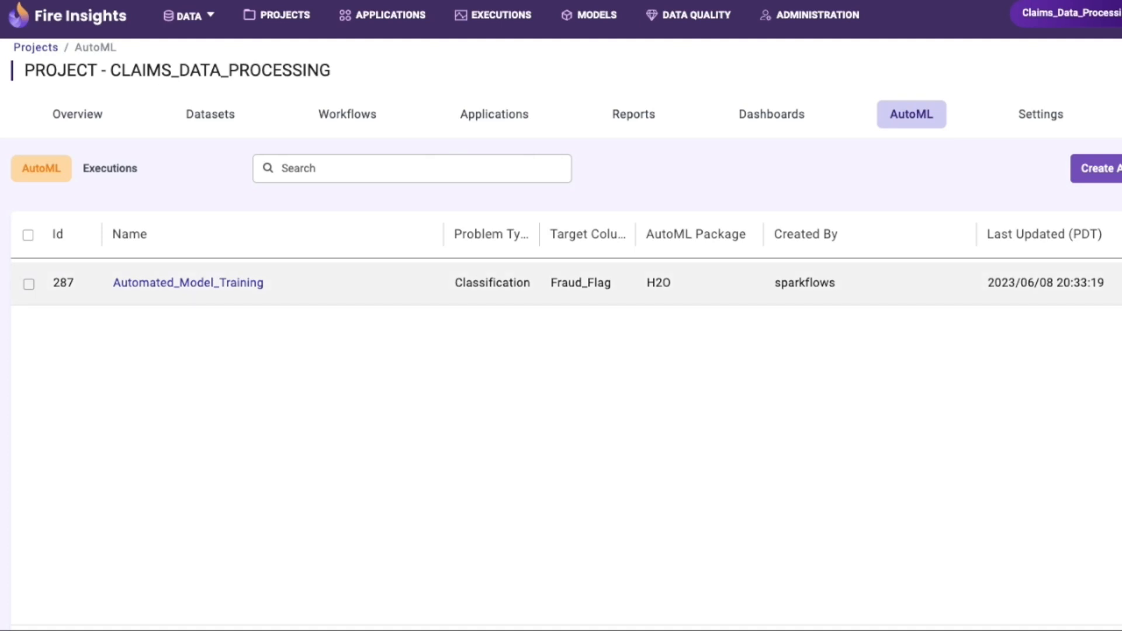
Step: Open the latest execution result of Automated_Model_Training, widen the leaderboard's MODEL_ID column, and review the feature columns and model summary parameters
left_click(1120, 283)
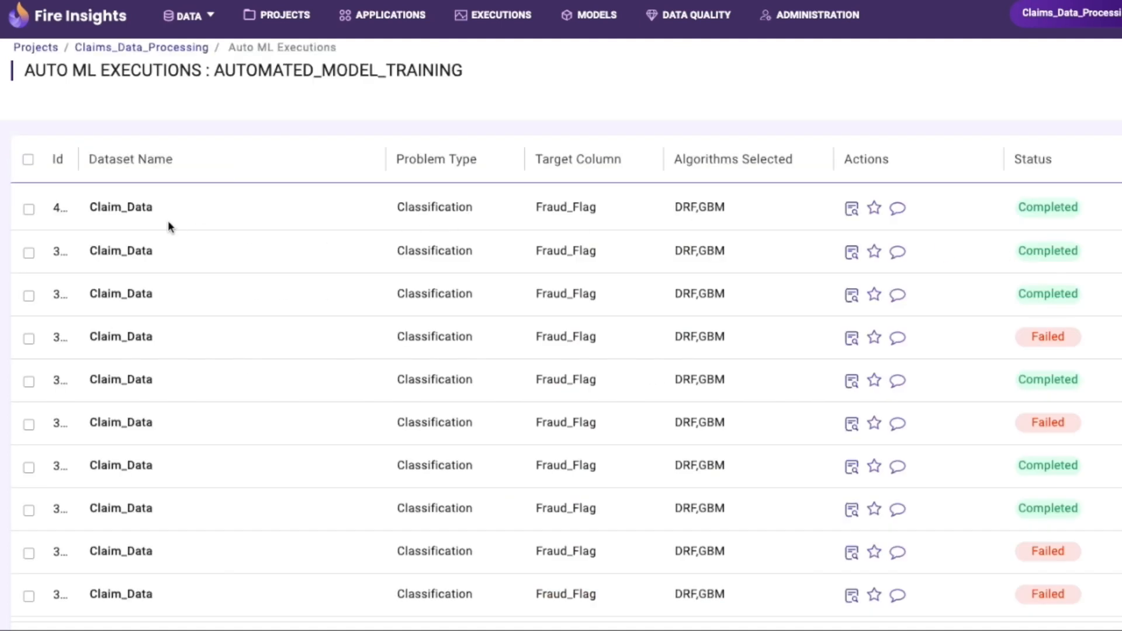
left_click(852, 211)
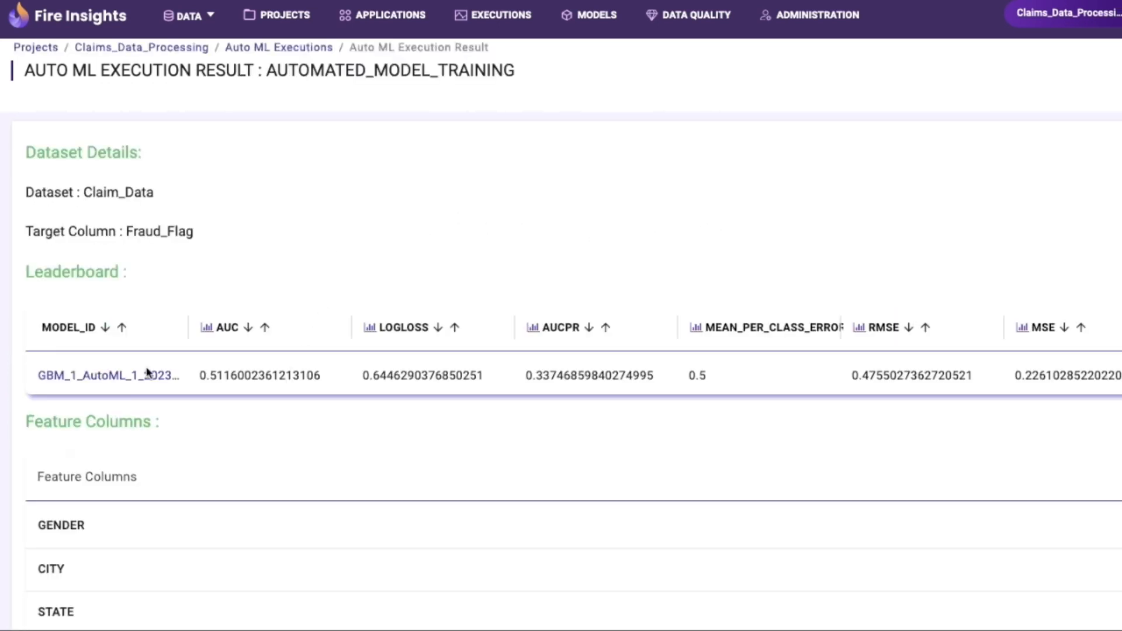
left_click_drag(186, 331, 224, 329)
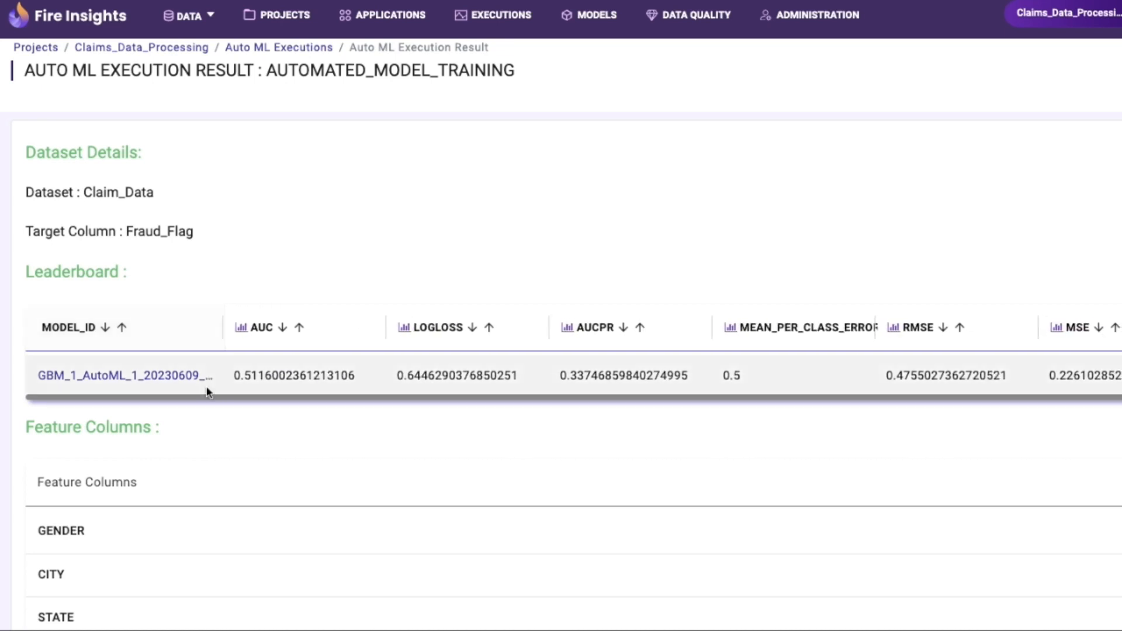
scroll(195, 451, "down", 15)
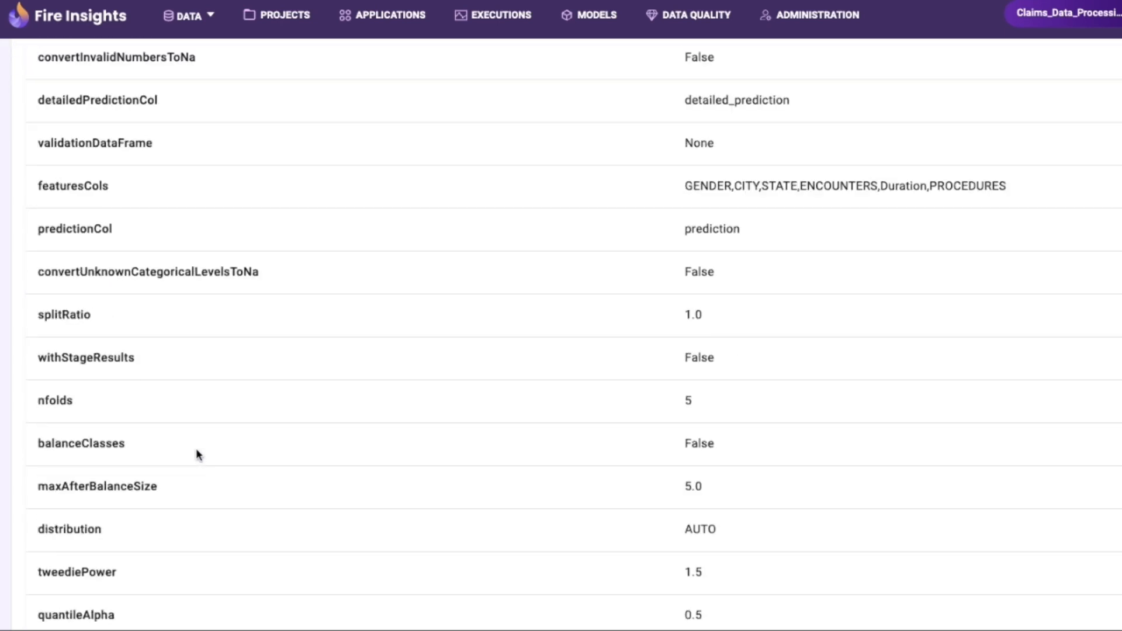
scroll(195, 448, "down", 10)
scroll(195, 448, "up", 17)
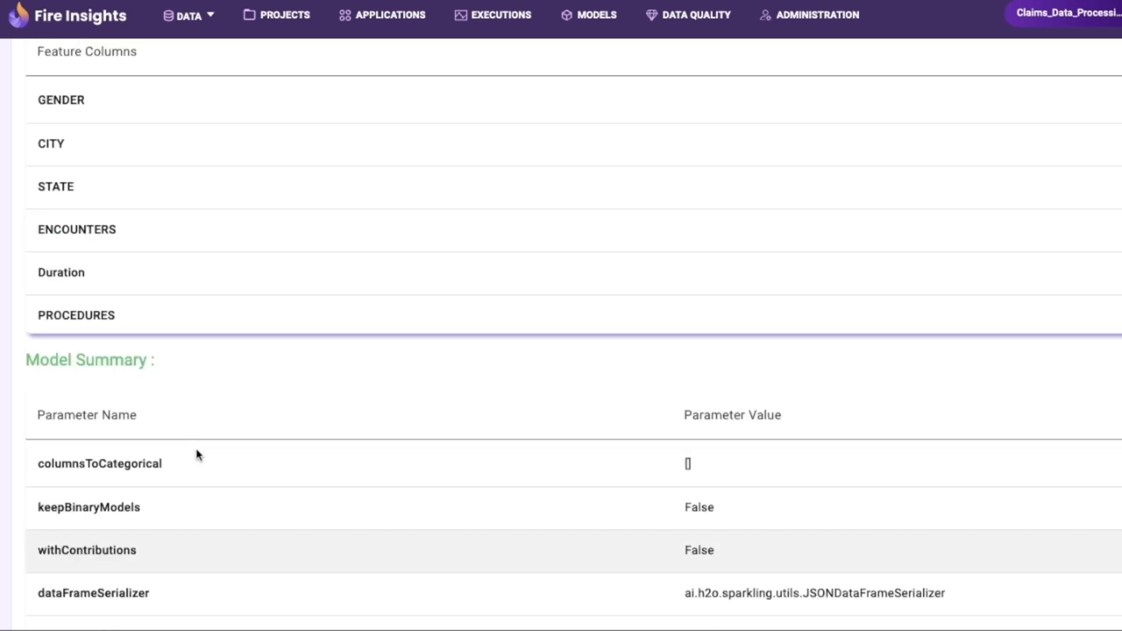
scroll(195, 448, "up", 10)
Step: Review the parameter details of the GBM model in the leaderboard and close them
left_click(129, 377)
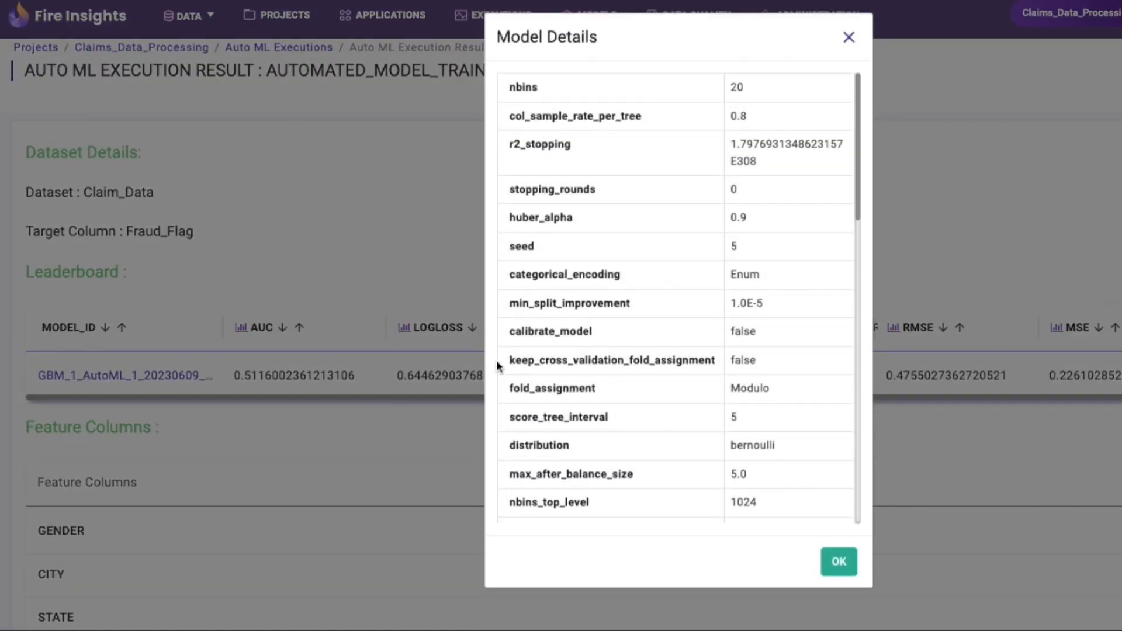
scroll(574, 397, "down", 10)
scroll(574, 398, "up", 8)
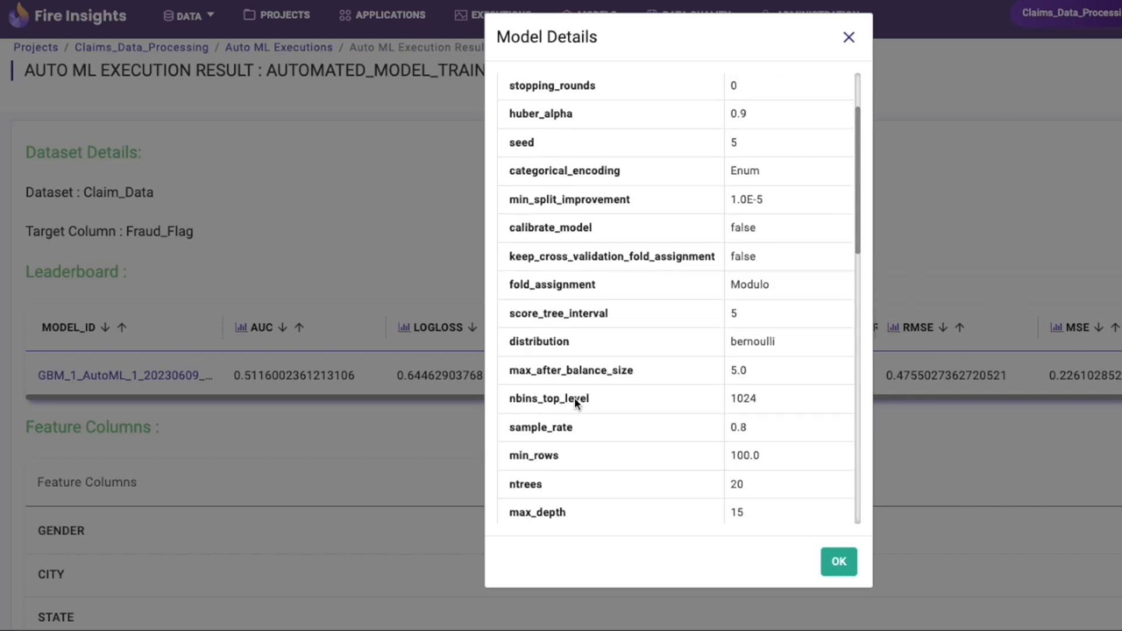
scroll(574, 397, "up", 3)
left_click(840, 564)
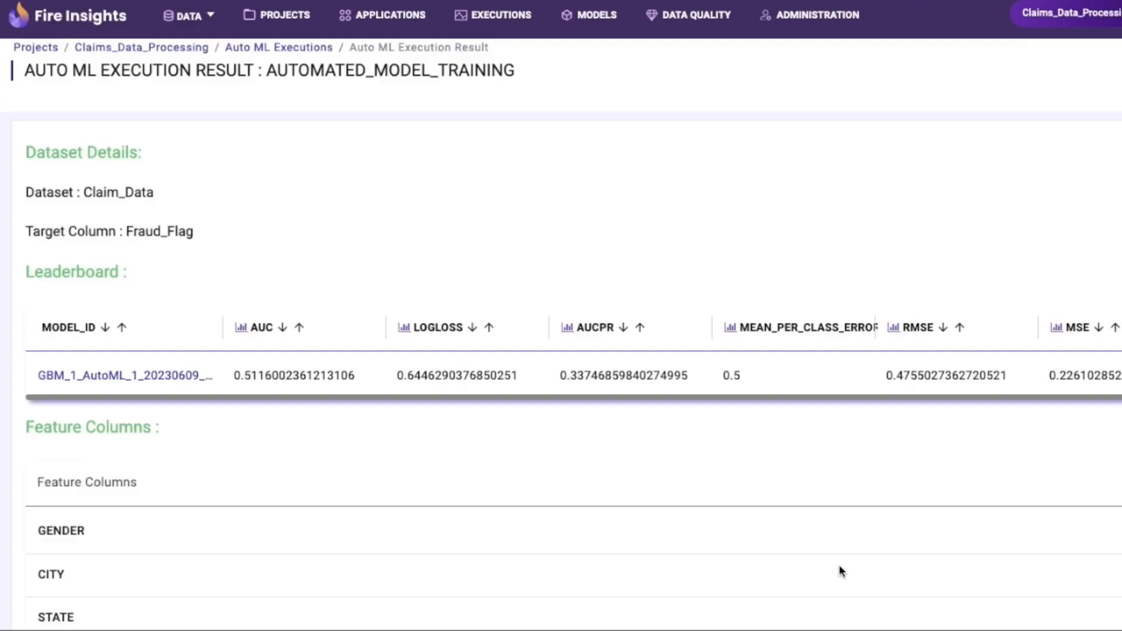